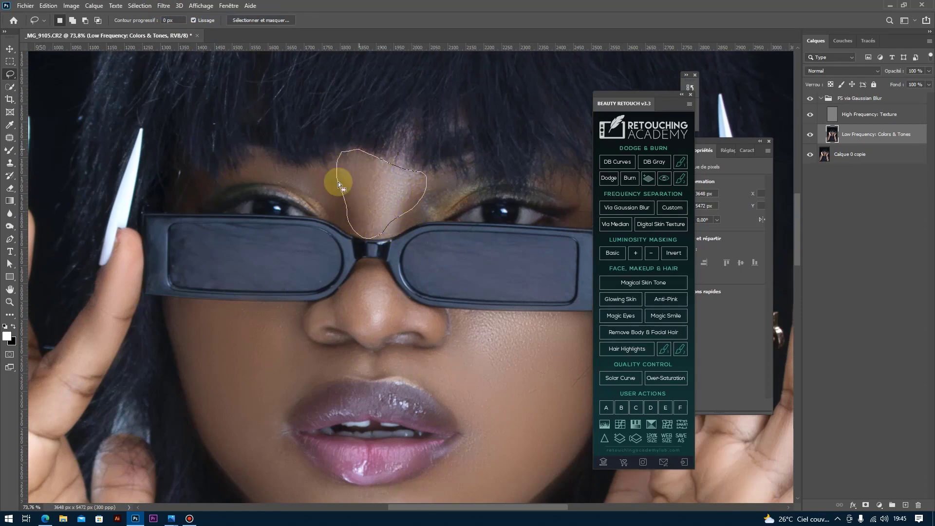
# - Lasso the skin between the eyebrows on the Low Frequency layer with a 10-pixel feather, and open Fill for that selection
pyautogui.moveTo(338, 182); pyautogui.dragTo(339, 175)
pyautogui.rightClick(373, 190)
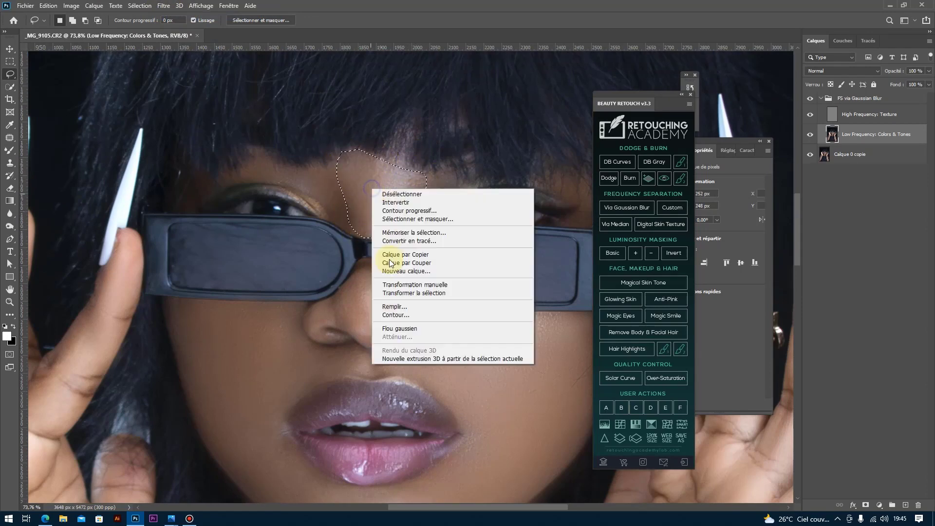
pyautogui.click(399, 209)
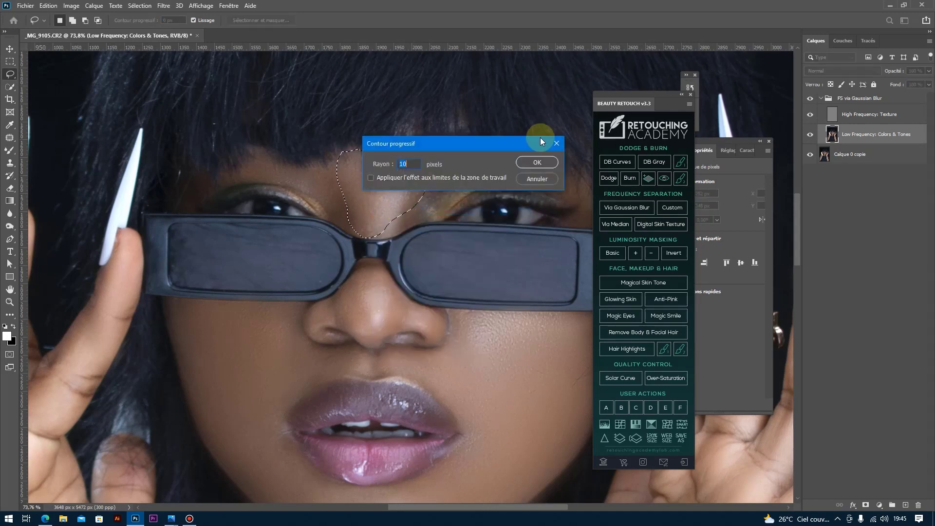
pyautogui.click(532, 163)
pyautogui.rightClick(390, 184)
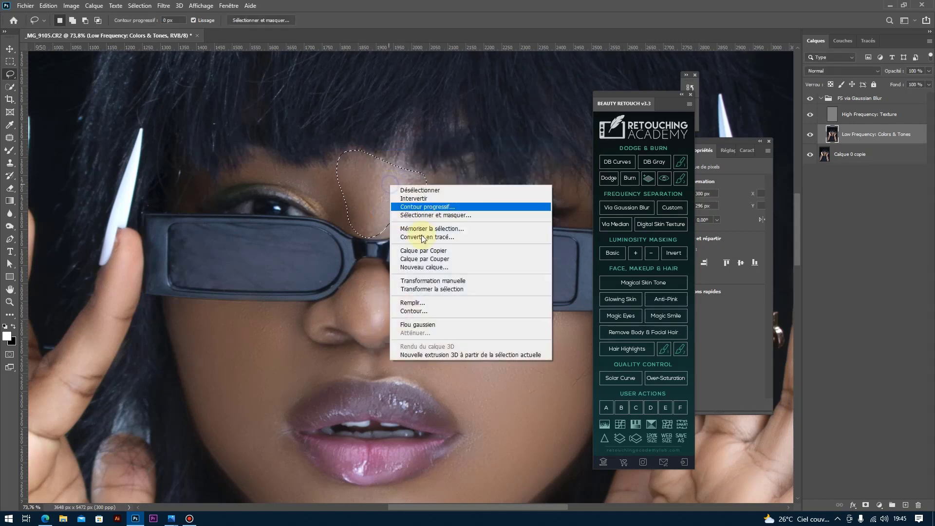
pyautogui.click(418, 302)
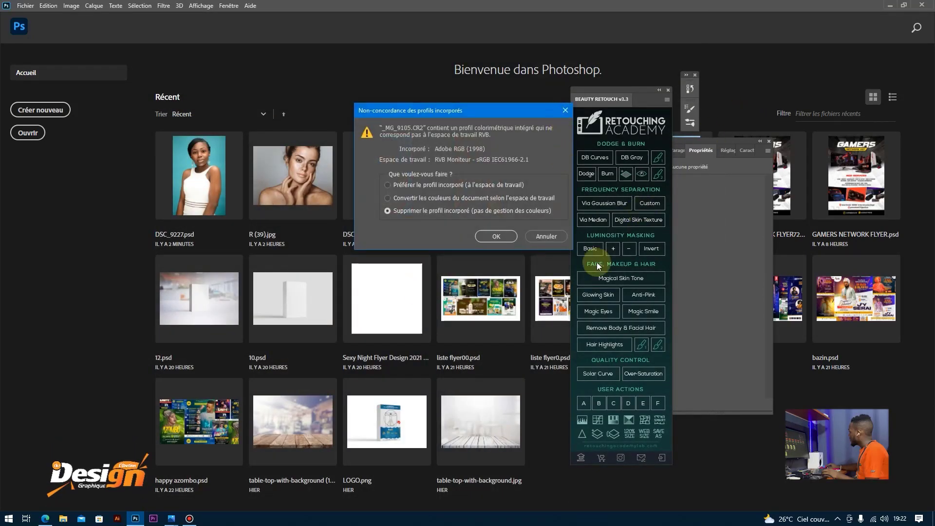
# - Open _MG_9105.CR2 with its embedded color profile discarded, and collapse the Beauty Retouch panel
pyautogui.click(495, 234)
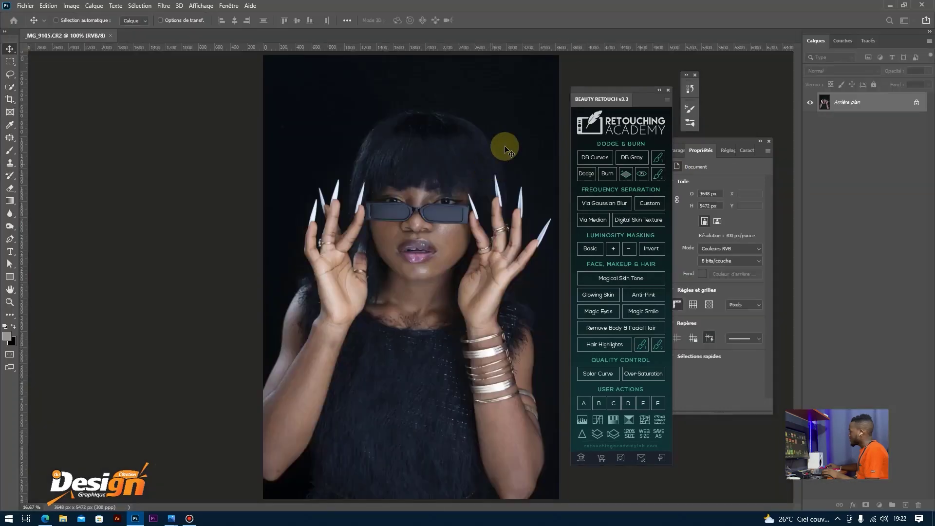
pyautogui.click(659, 90)
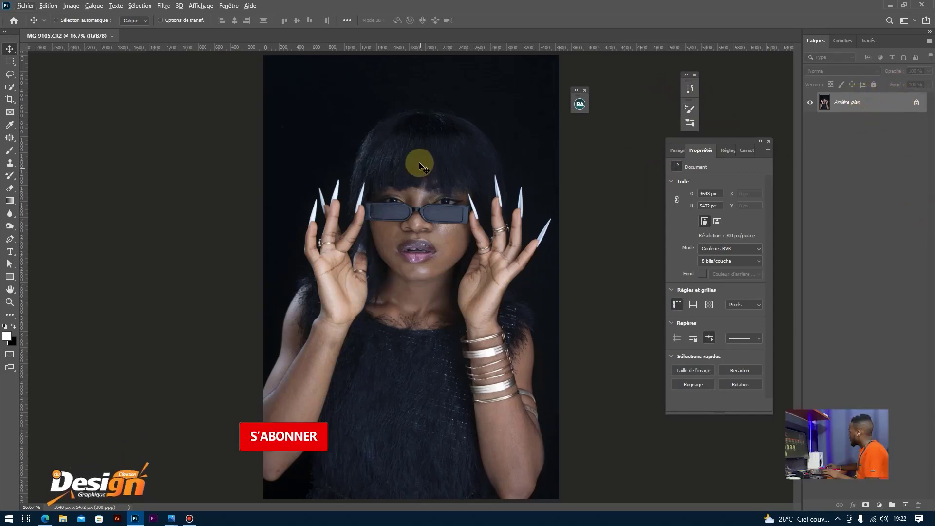
# - Unlock the background of the portrait so it becomes a regular layer
pyautogui.scroll(3, 417, 154)
pyautogui.scroll(6, 396, 344)
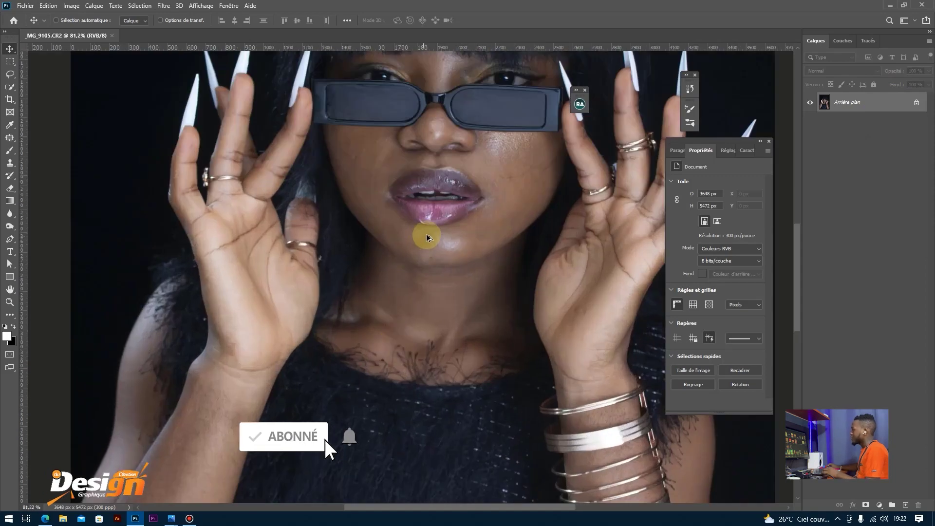
pyautogui.scroll(-5, 443, 217)
pyautogui.scroll(-3, 448, 145)
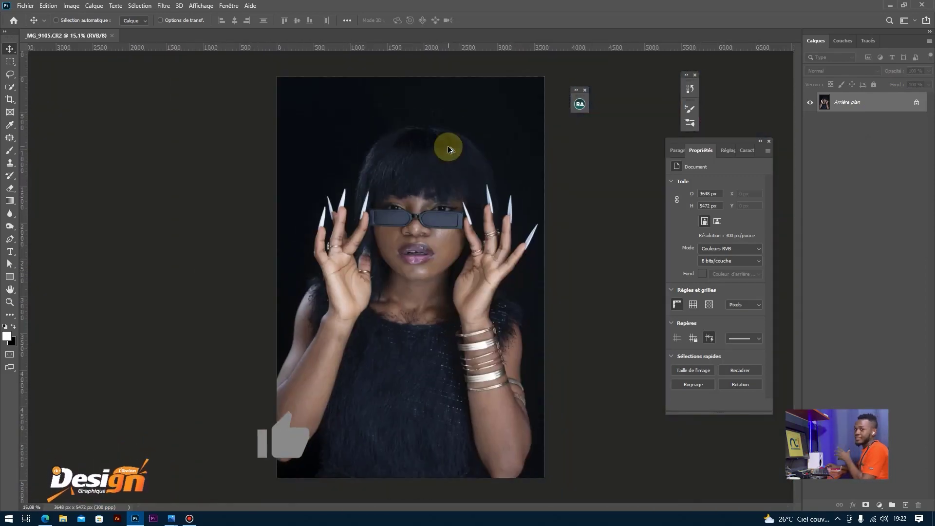
pyautogui.scroll(7, 446, 146)
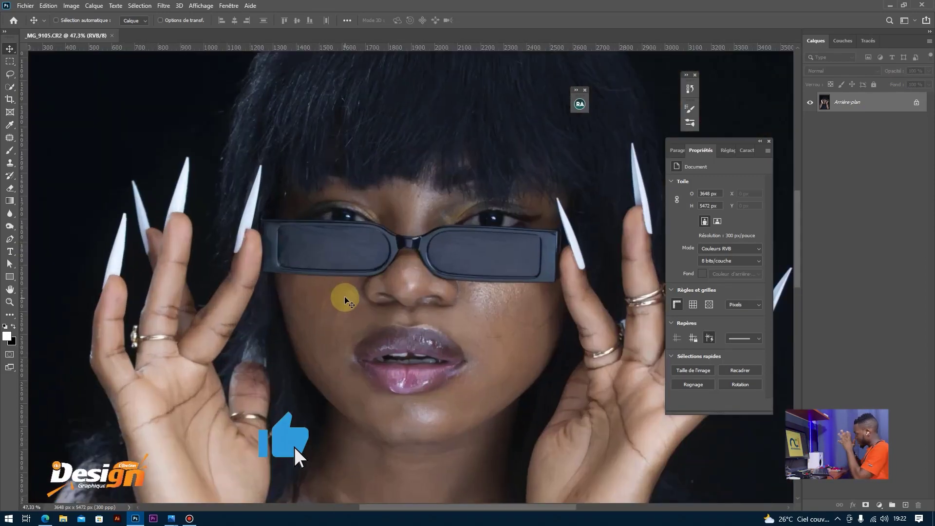
pyautogui.scroll(-6, 345, 299)
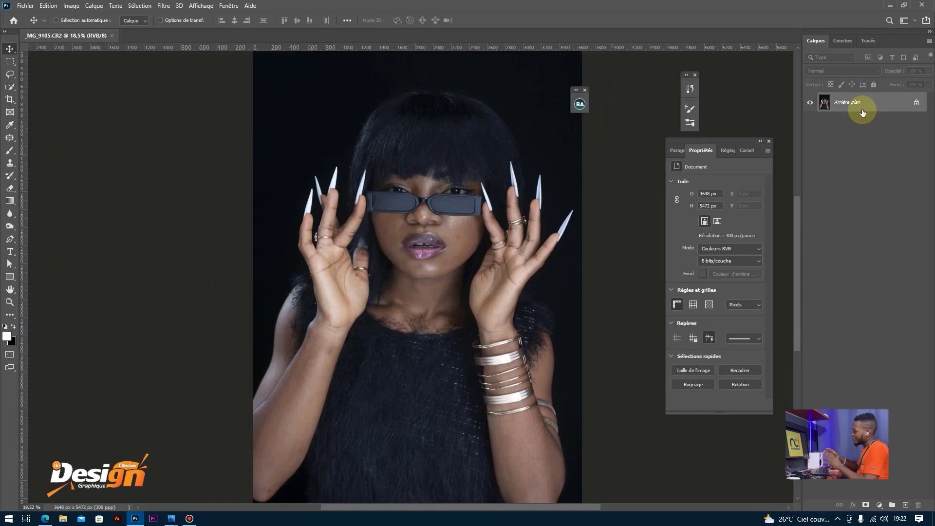
pyautogui.click(916, 102)
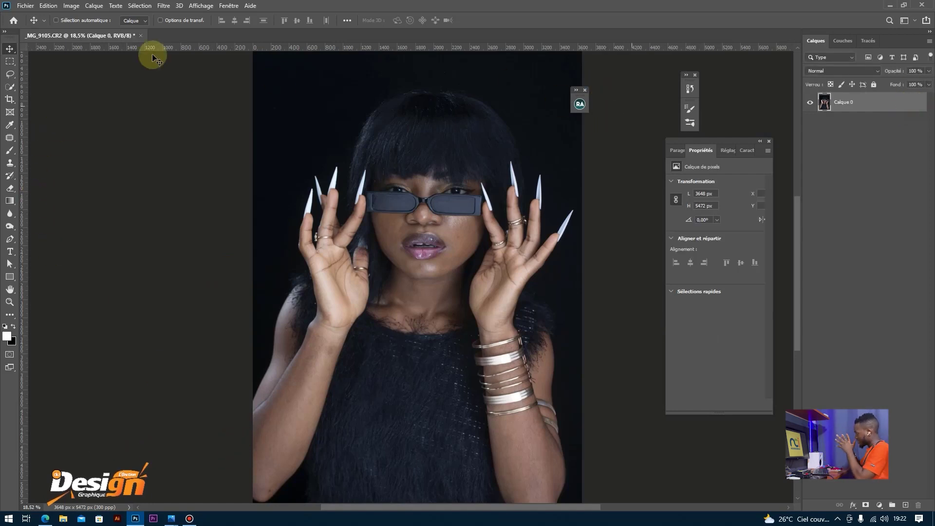
# - Open the Levels adjustment for the portrait layer, keeping the RGB composite channel active
pyautogui.click(74, 6)
pyautogui.moveTo(78, 31)
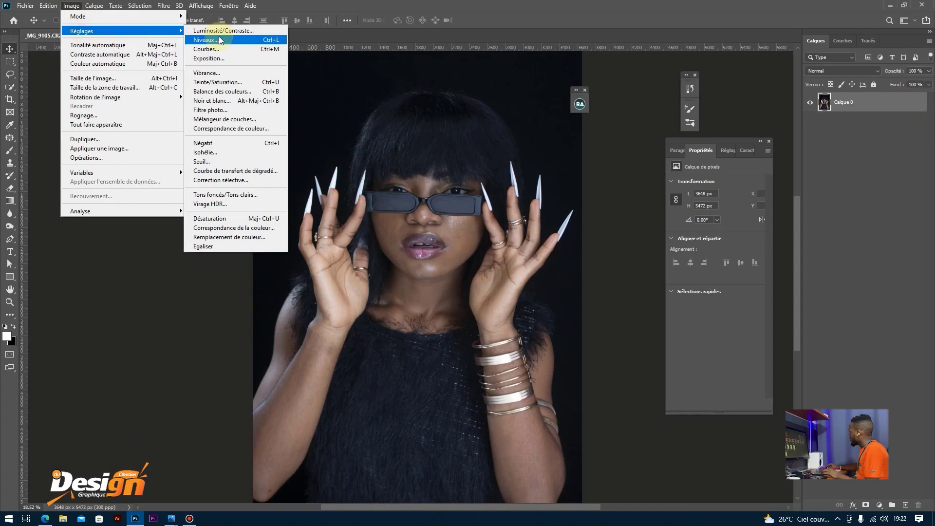
pyautogui.click(221, 41)
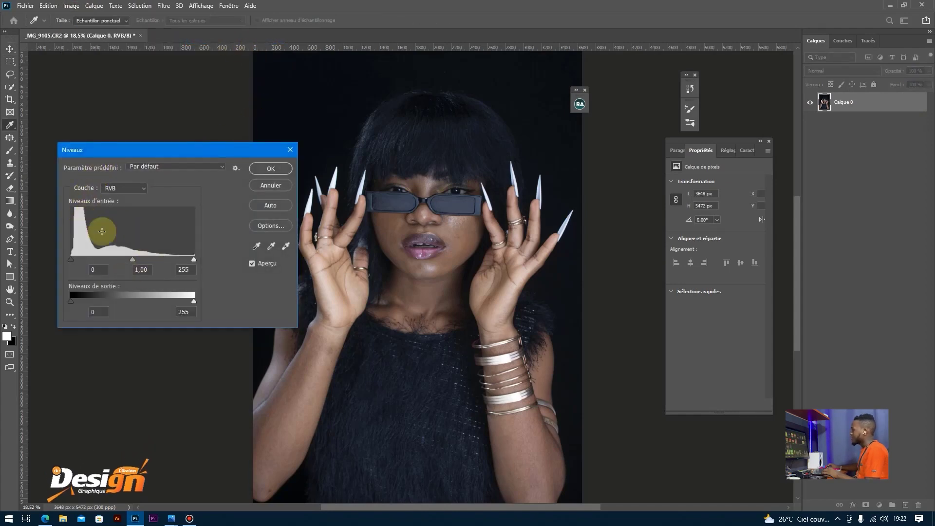
pyautogui.click(118, 188)
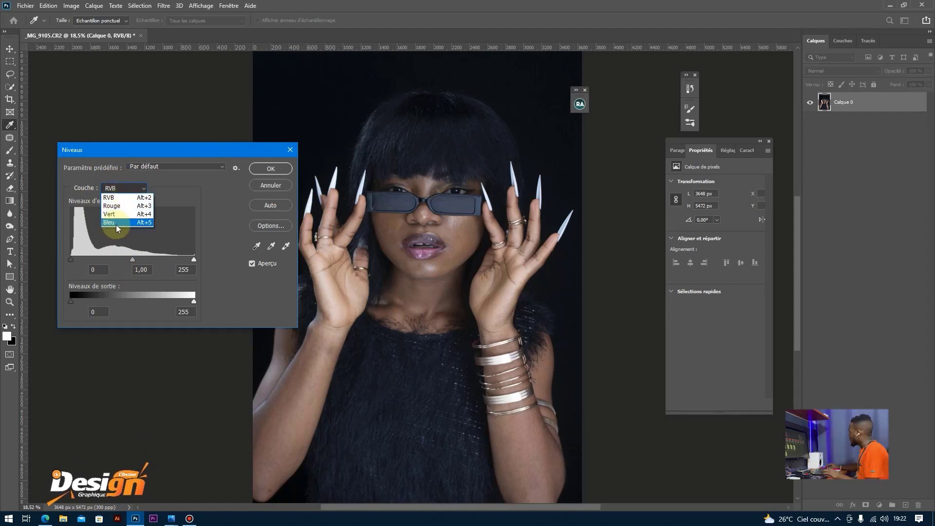
pyautogui.click(178, 194)
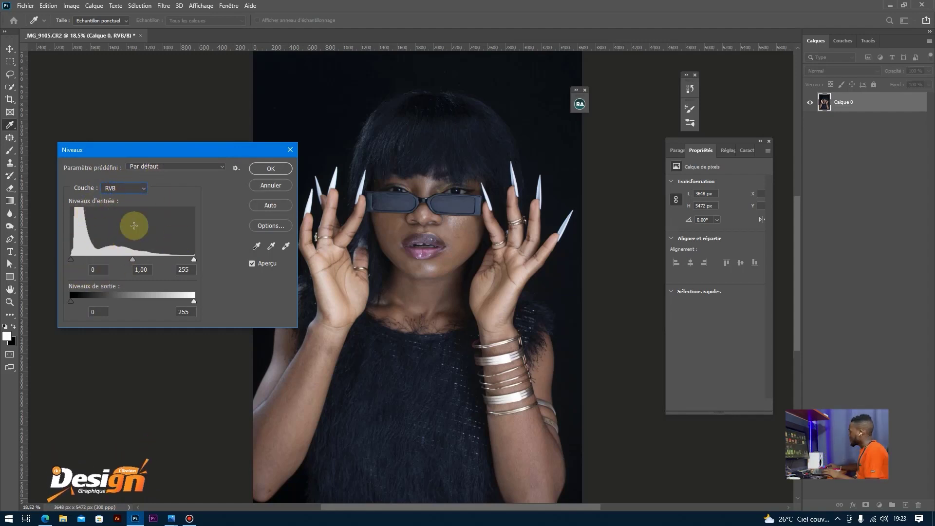
# - Examine the red, green and blue histograms in Levels with the dialog clear of the photo, and return to RGB
pyautogui.click(124, 189)
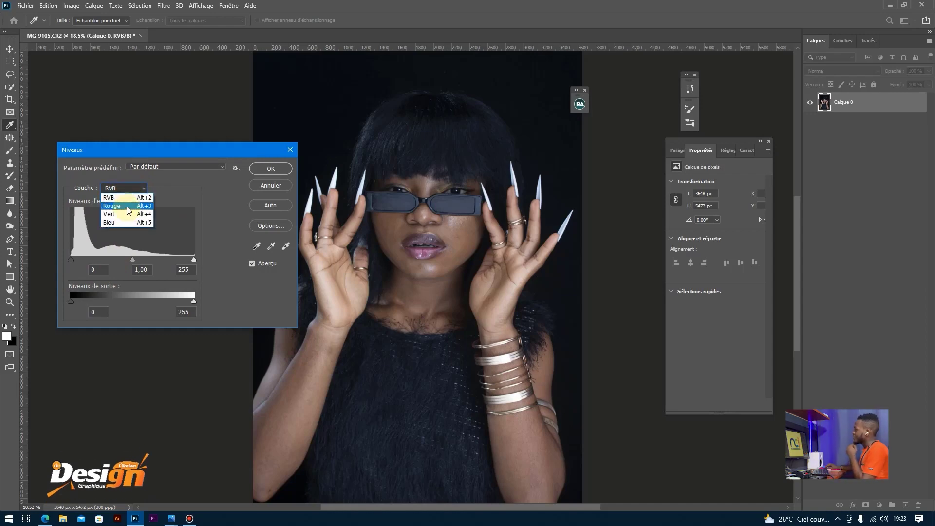
pyautogui.click(126, 207)
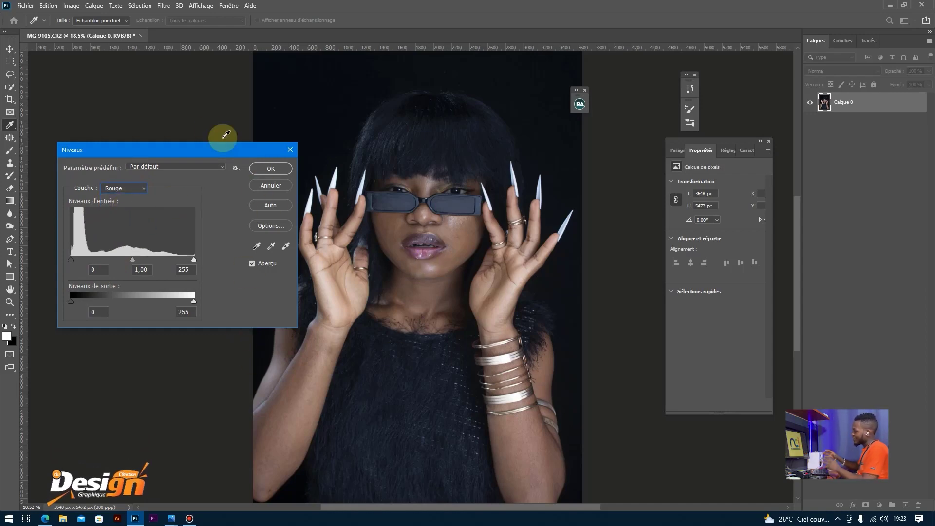
pyautogui.moveTo(207, 151); pyautogui.dragTo(162, 96)
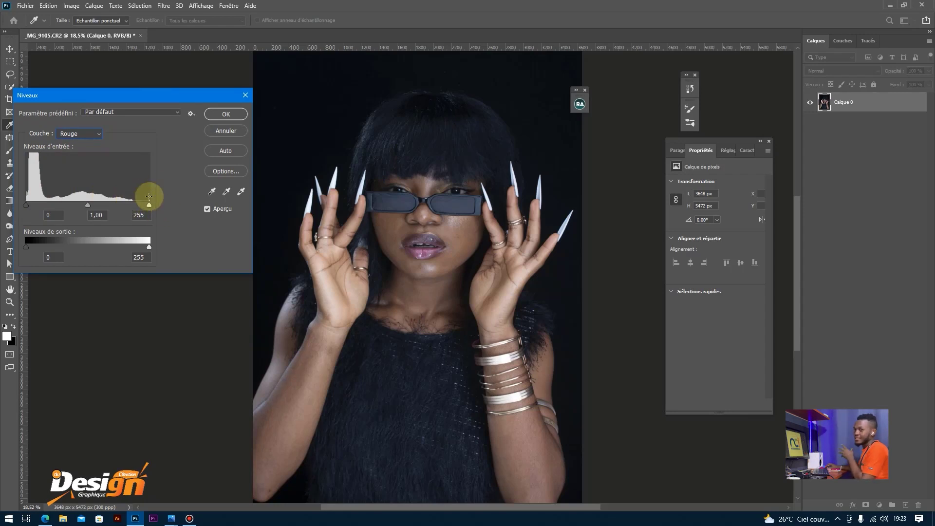
pyautogui.click(74, 134)
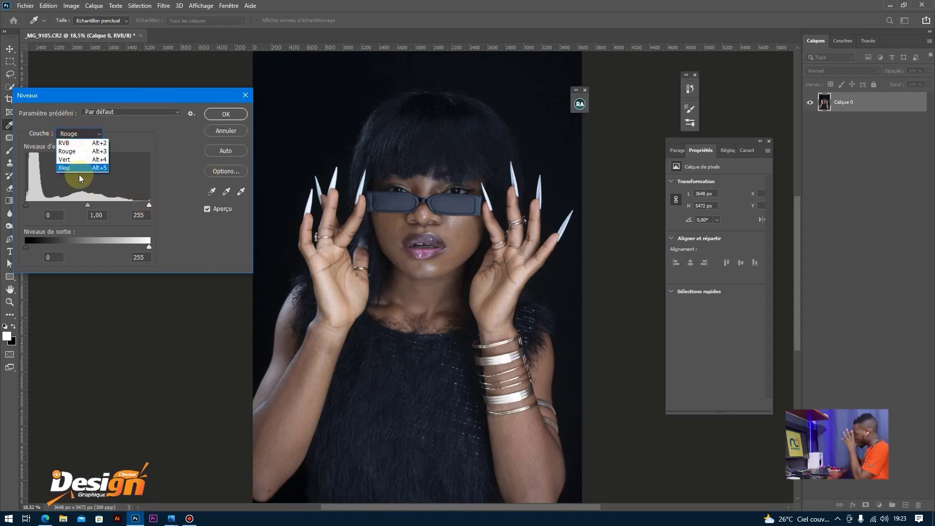
pyautogui.click(68, 160)
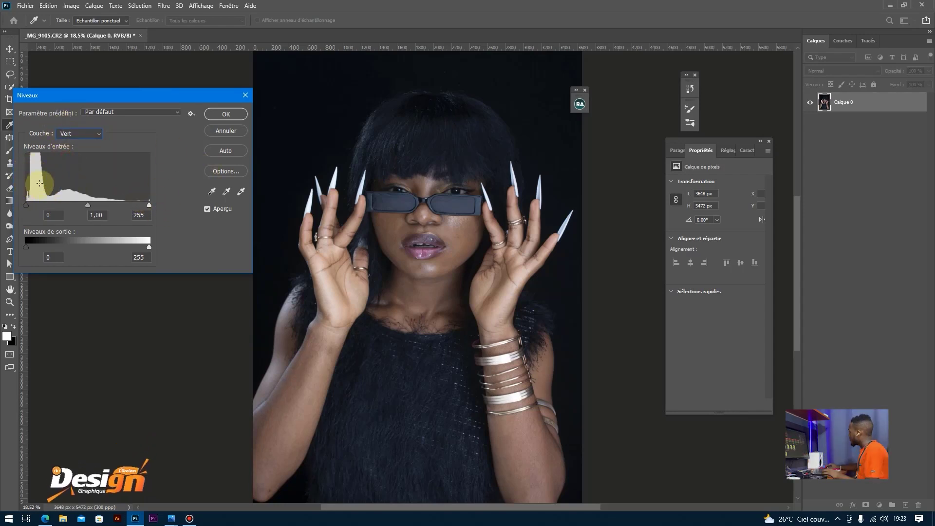
pyautogui.click(86, 140)
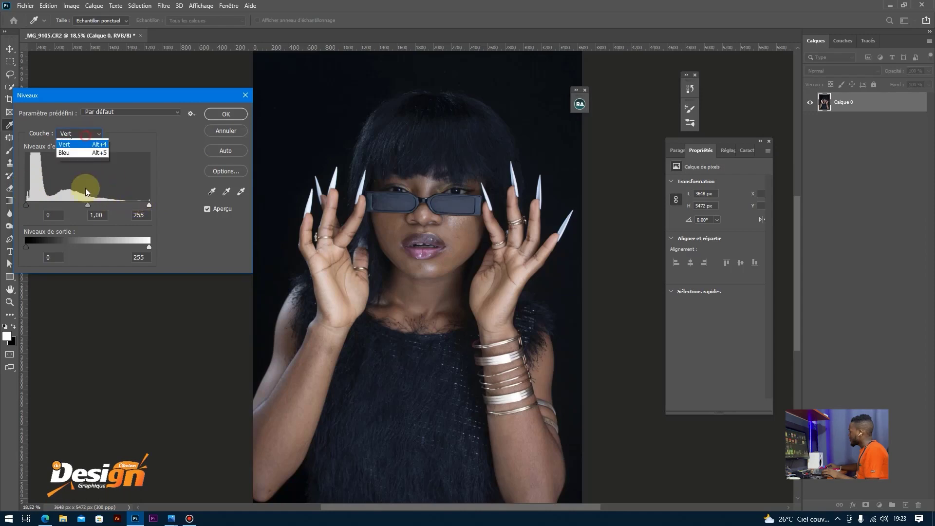
pyautogui.click(73, 170)
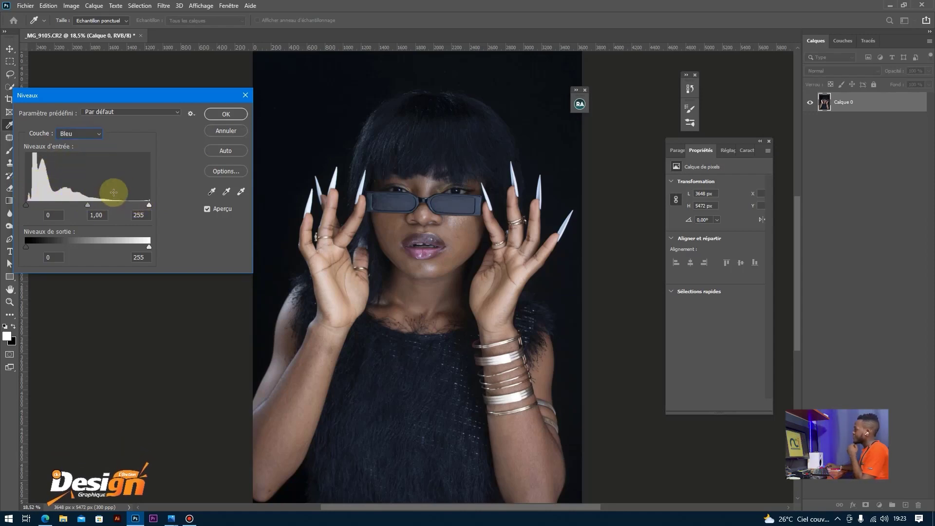
pyautogui.click(71, 135)
pyautogui.click(66, 142)
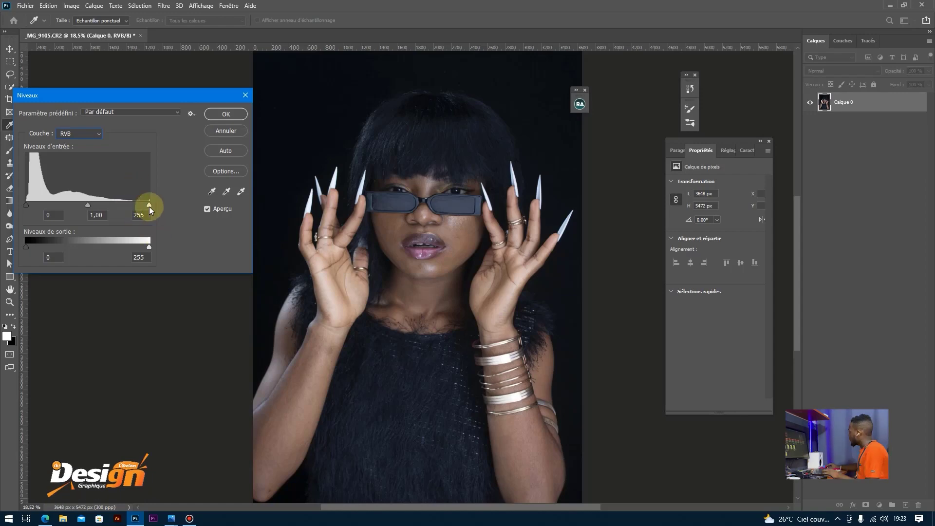
# - Brighten the highlights by setting the RGB white input level to 225, compare with the original using the preview, and apply Levels
pyautogui.moveTo(149, 205); pyautogui.dragTo(127, 203)
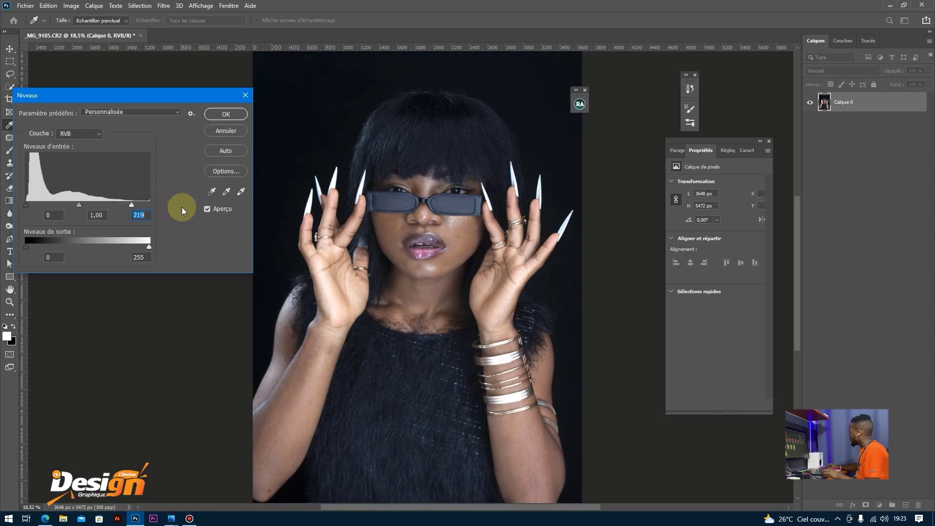
pyautogui.click(209, 212)
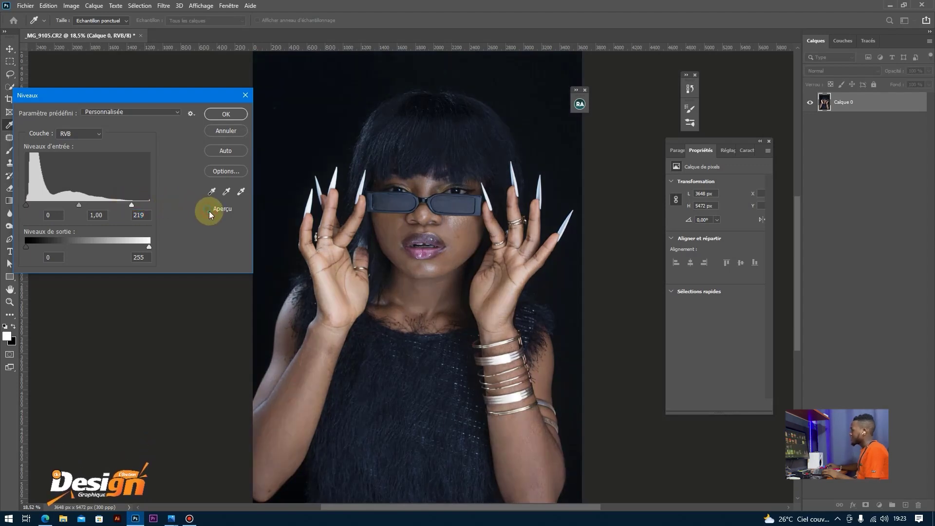
pyautogui.click(209, 212)
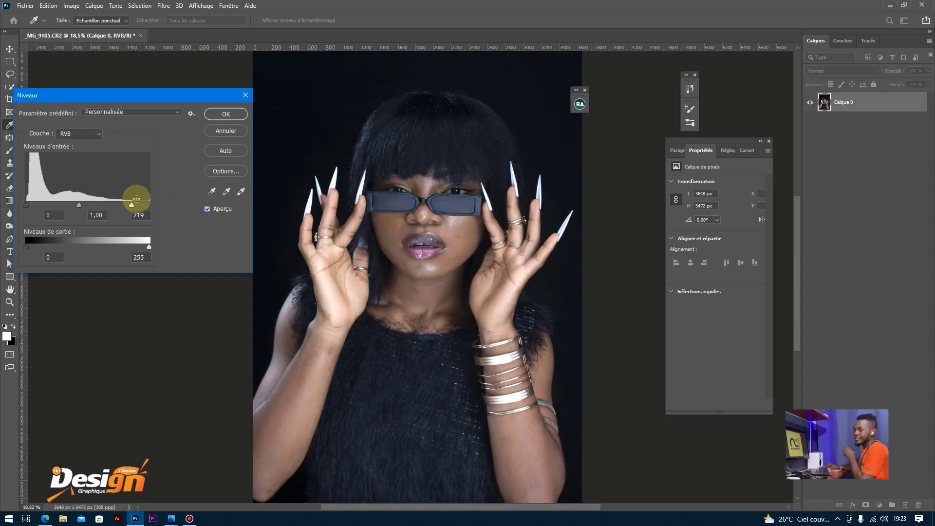
pyautogui.moveTo(131, 205); pyautogui.dragTo(136, 204)
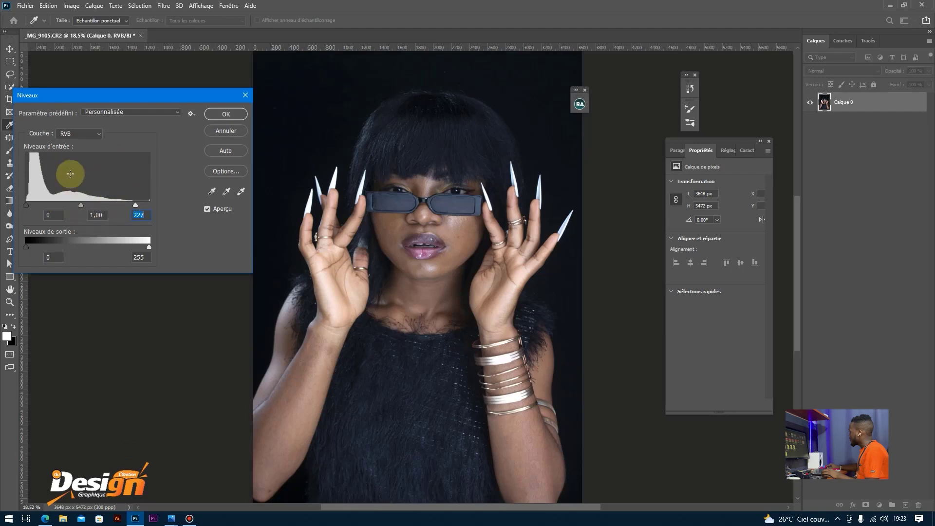
pyautogui.moveTo(136, 204)
pyautogui.mouseDown()
pyautogui.moveTo(149, 201)
pyautogui.moveTo(138, 200)
pyautogui.mouseUp()
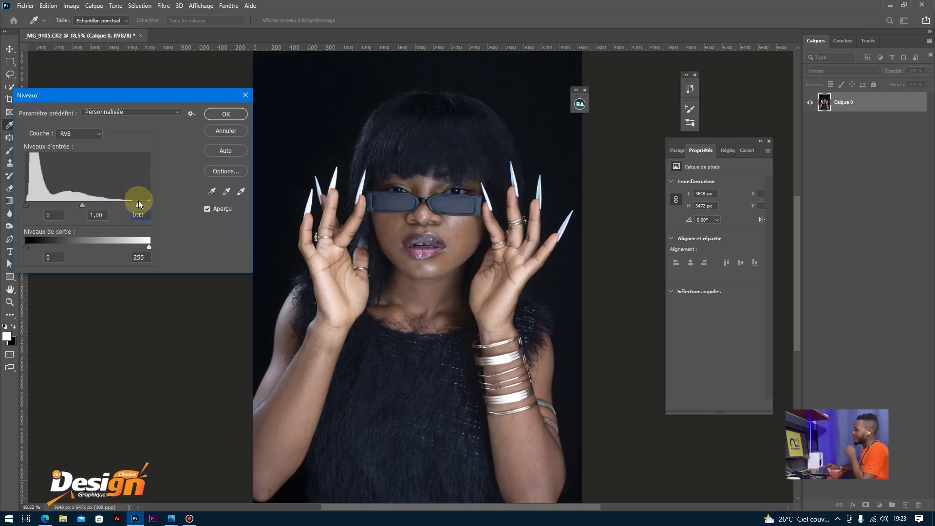
pyautogui.click(208, 208)
pyautogui.click(208, 209)
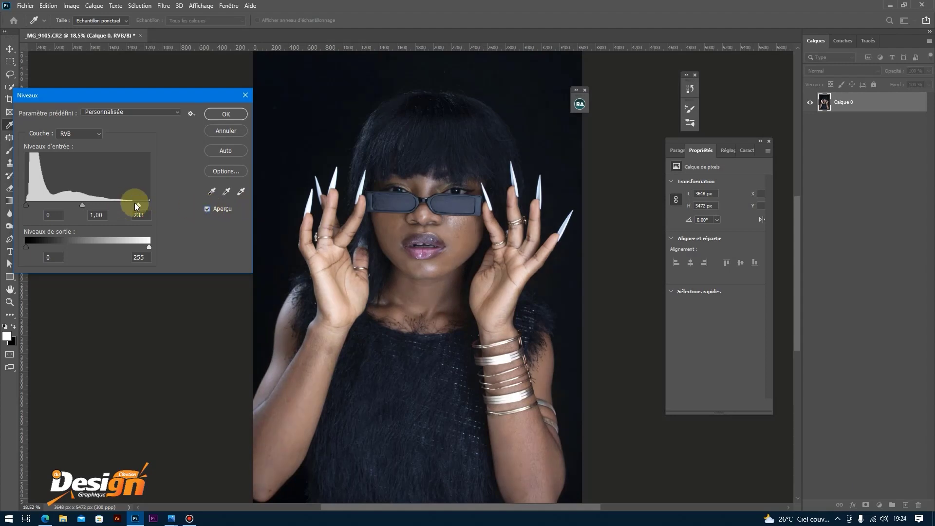
pyautogui.moveTo(134, 203); pyautogui.dragTo(135, 203)
pyautogui.click(207, 208)
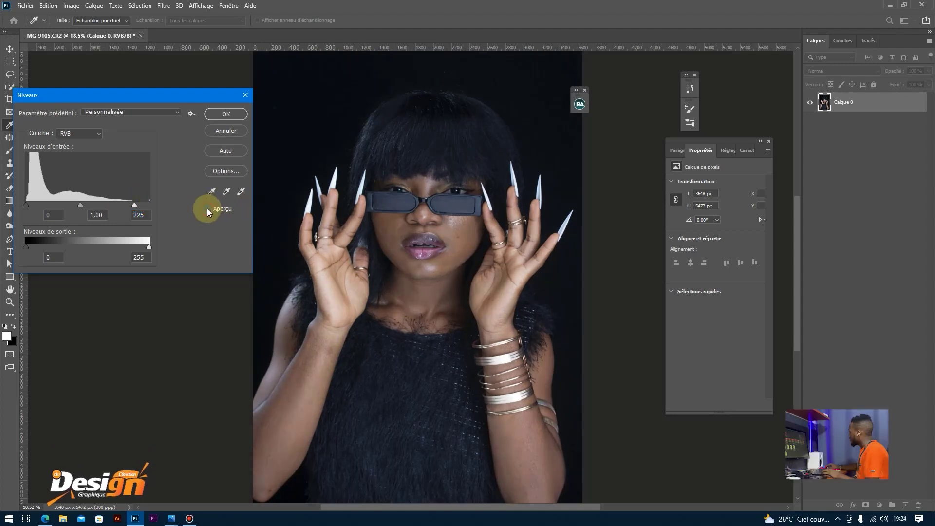
pyautogui.click(207, 209)
pyautogui.click(226, 115)
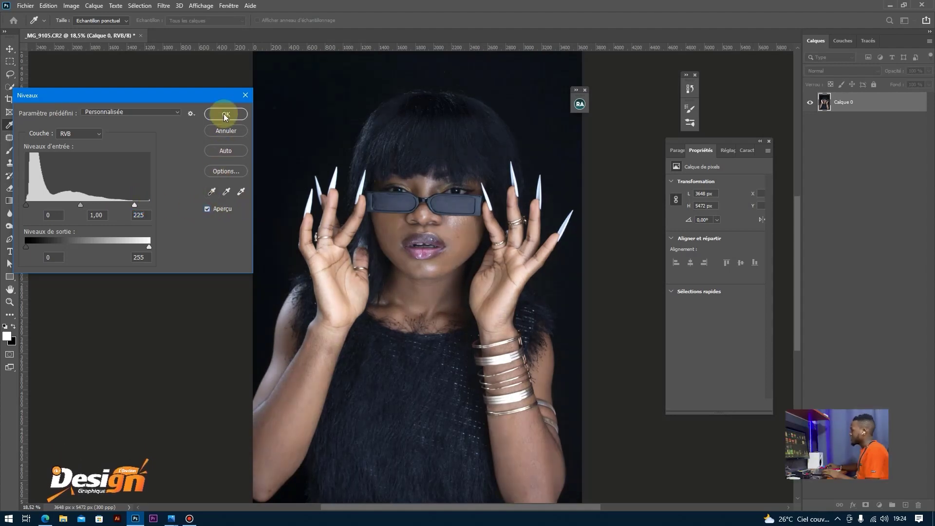
pyautogui.click(225, 116)
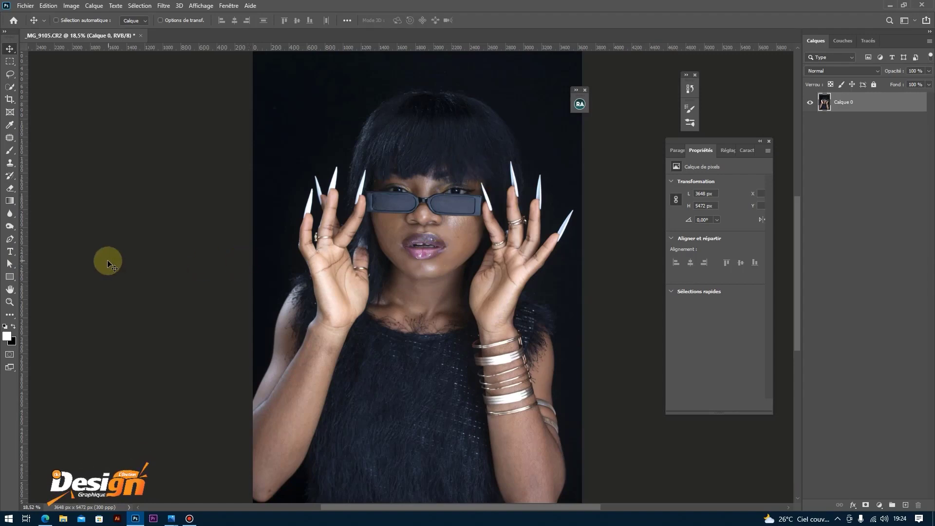
# - Duplicate the corrected portrait layer and hide the original Calque 0 beneath it
pyautogui.hotkey('ctrl', 'j')
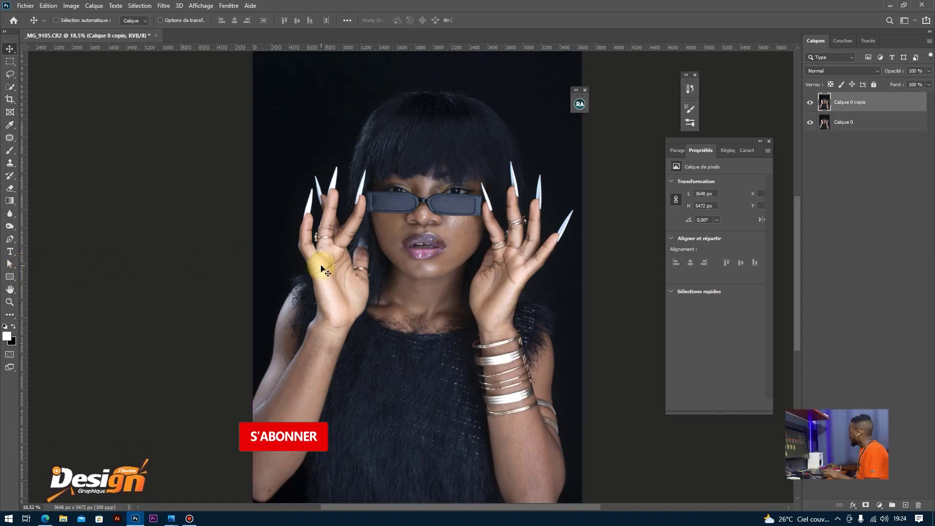
pyautogui.click(809, 122)
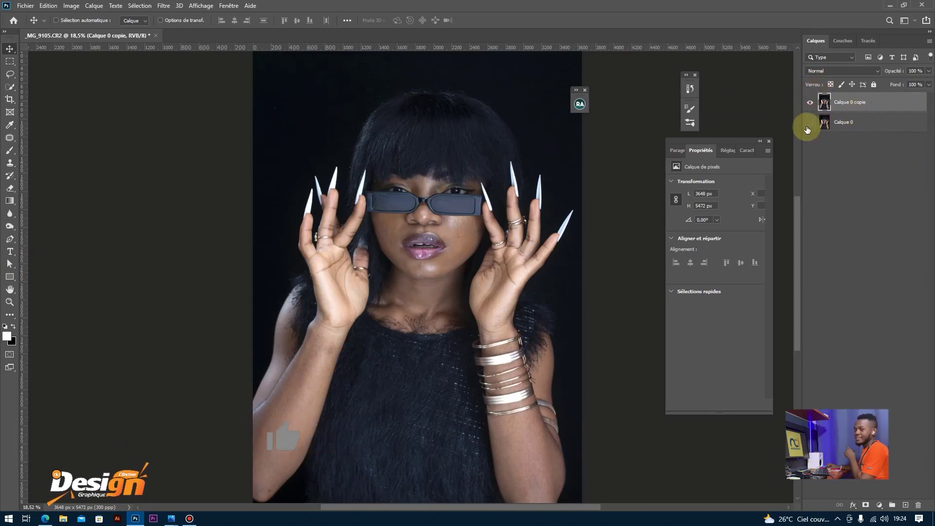
pyautogui.scroll(6, 487, 185)
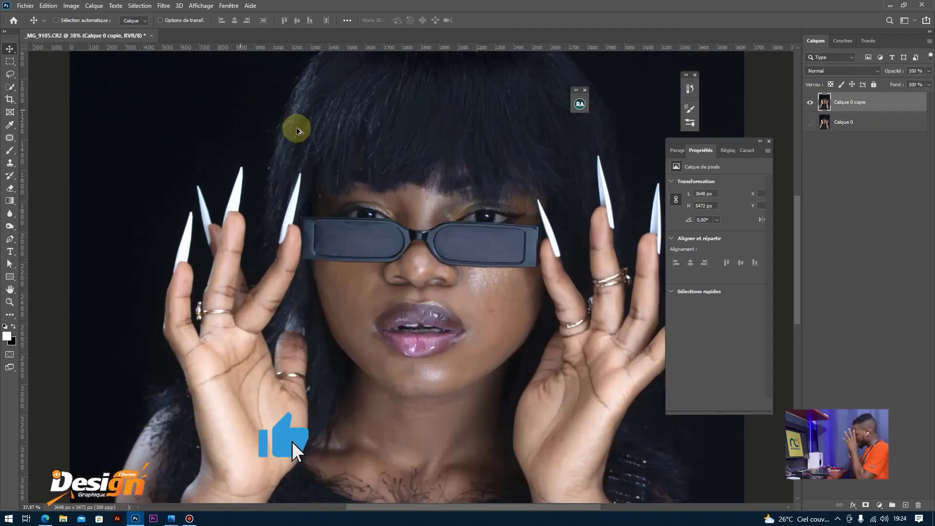
# - Replace the stray hair line on the cheek at the right of the photo with clean skin using the Patch tool
pyautogui.scroll(-4, 590, 306)
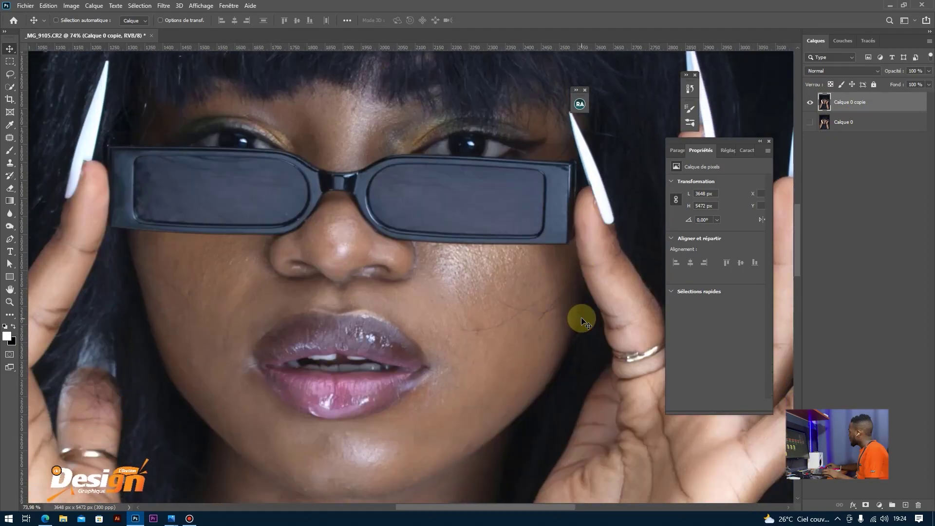
pyautogui.scroll(-5, 430, 382)
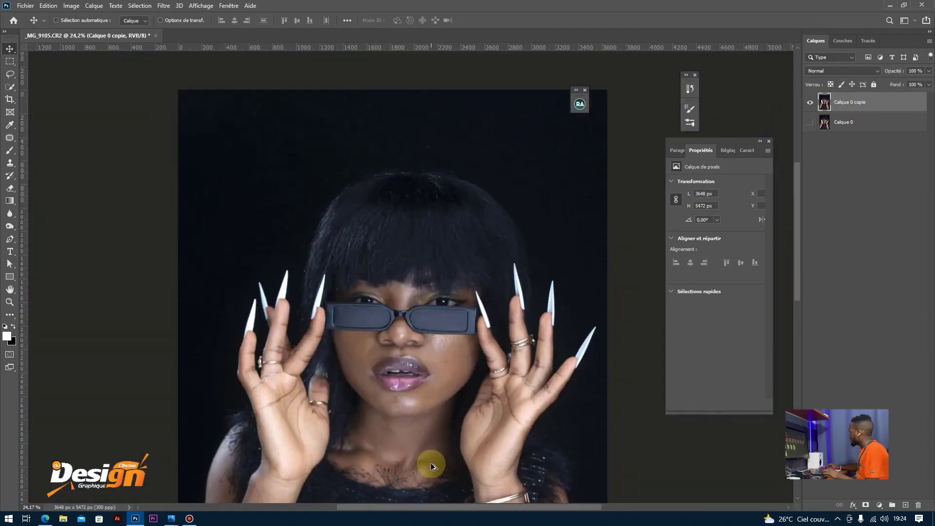
pyautogui.scroll(-3, 431, 462)
pyautogui.scroll(3, 446, 266)
pyautogui.scroll(5, 451, 378)
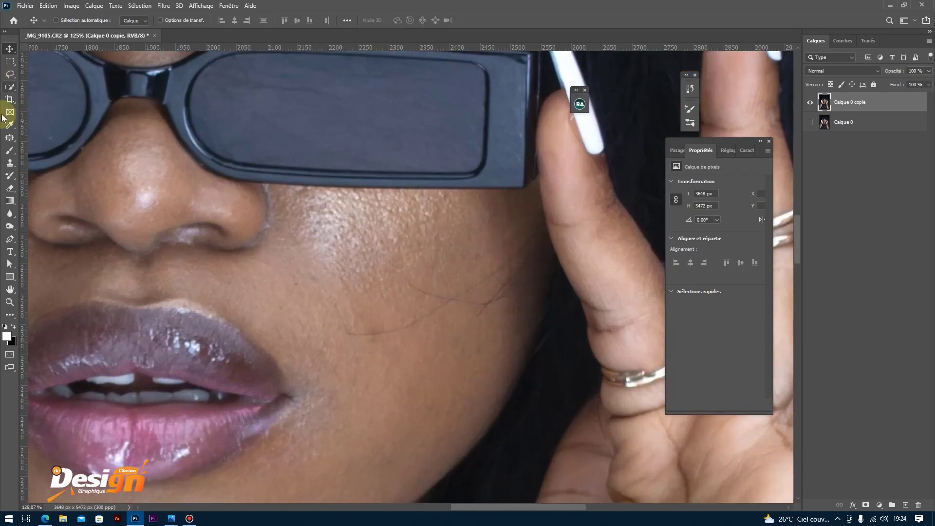
pyautogui.click(10, 138)
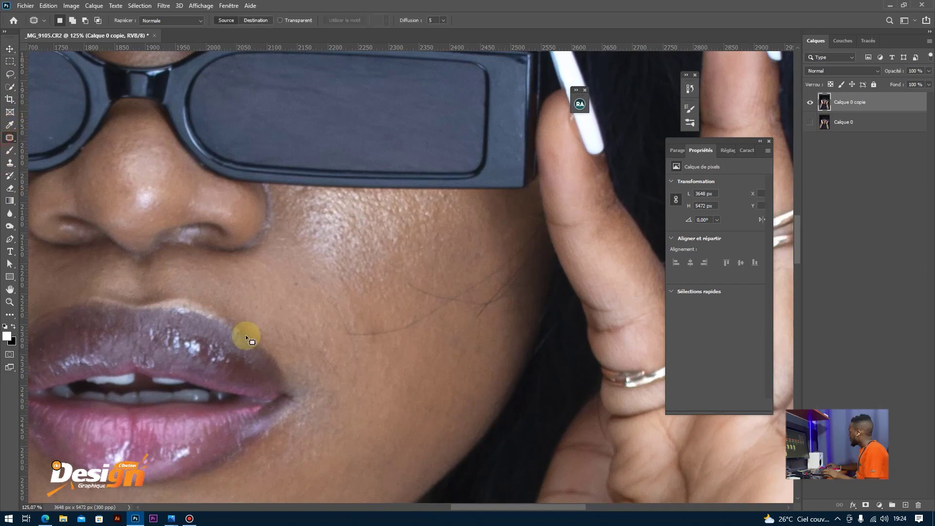
pyautogui.moveTo(373, 310)
pyautogui.mouseDown()
pyautogui.moveTo(371, 384)
pyautogui.moveTo(382, 293)
pyautogui.mouseUp()
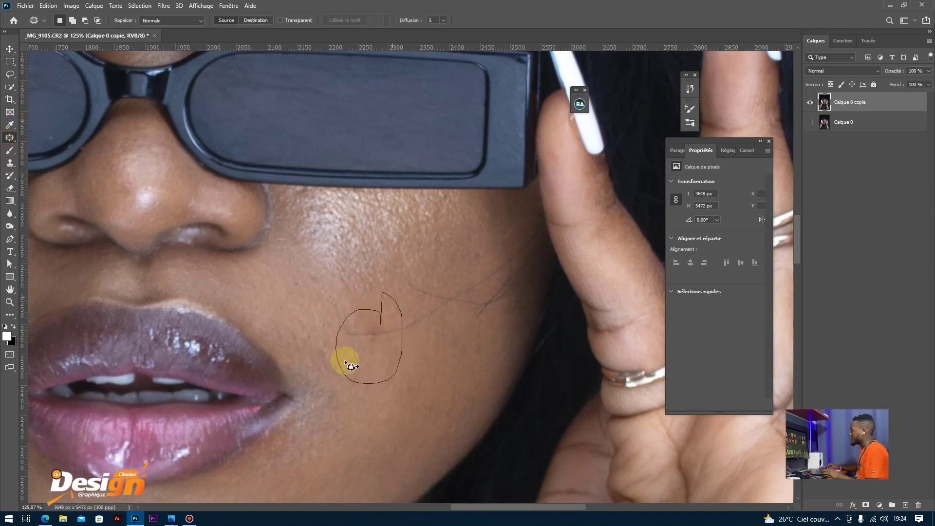
pyautogui.moveTo(373, 355)
pyautogui.mouseDown()
pyautogui.moveTo(412, 387)
pyautogui.moveTo(374, 435)
pyautogui.moveTo(320, 451)
pyautogui.mouseUp()
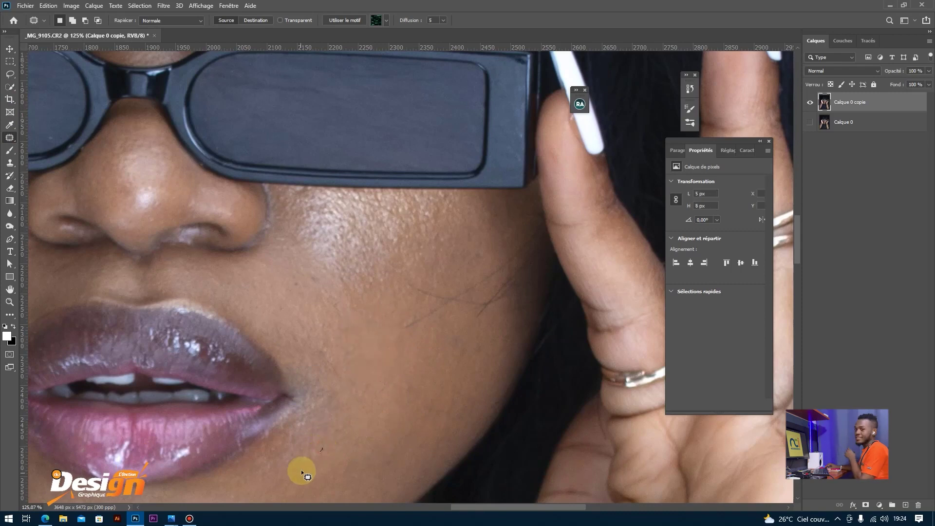
# - Patch the small dark spot on the same cheek, between the nose and the mouth corner, with clean skin from below
pyautogui.scroll(-3, 438, 422)
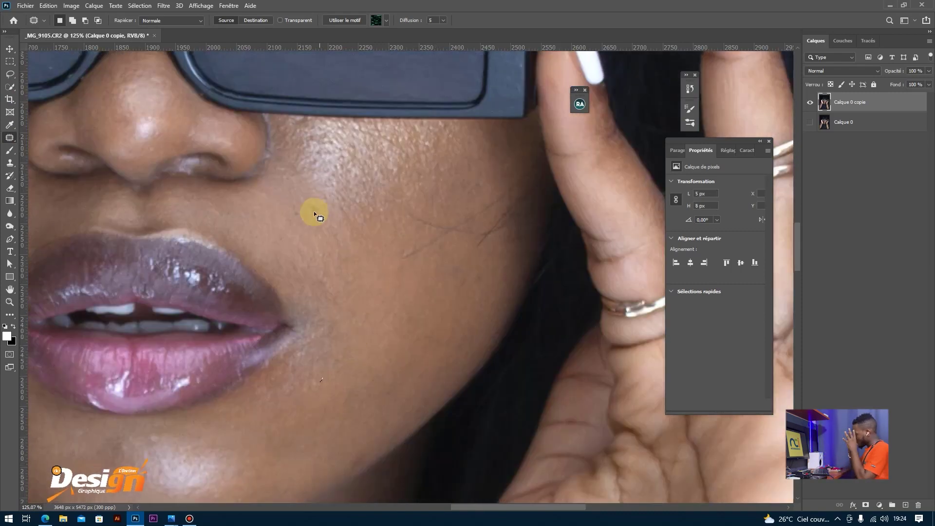
pyautogui.moveTo(328, 223)
pyautogui.mouseDown()
pyautogui.moveTo(335, 195)
pyautogui.moveTo(329, 224)
pyautogui.mouseUp()
pyautogui.moveTo(322, 213); pyautogui.dragTo(381, 317)
pyautogui.click(344, 285)
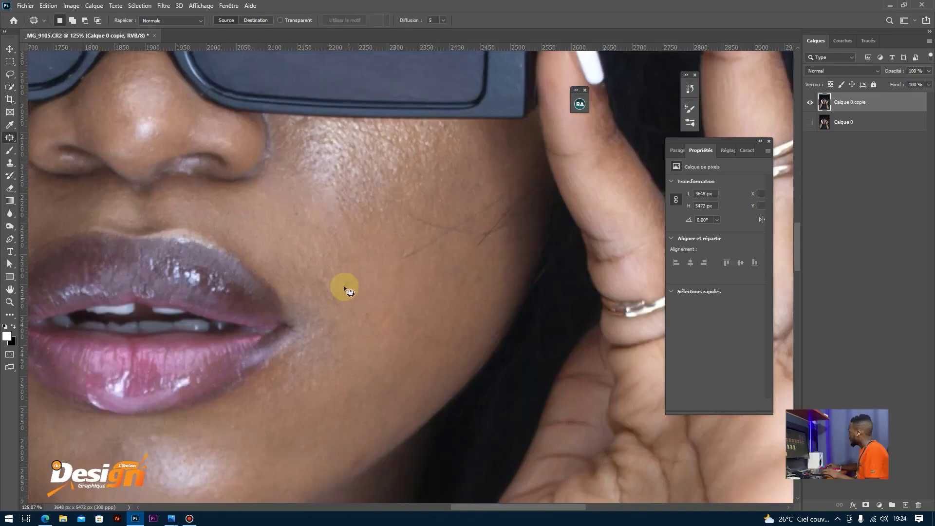
# - Patch the blemish on the forehead between the eyes, just under the fringe, with nearby smooth skin
pyautogui.scroll(-8, 312, 272)
pyautogui.scroll(10, 209, 182)
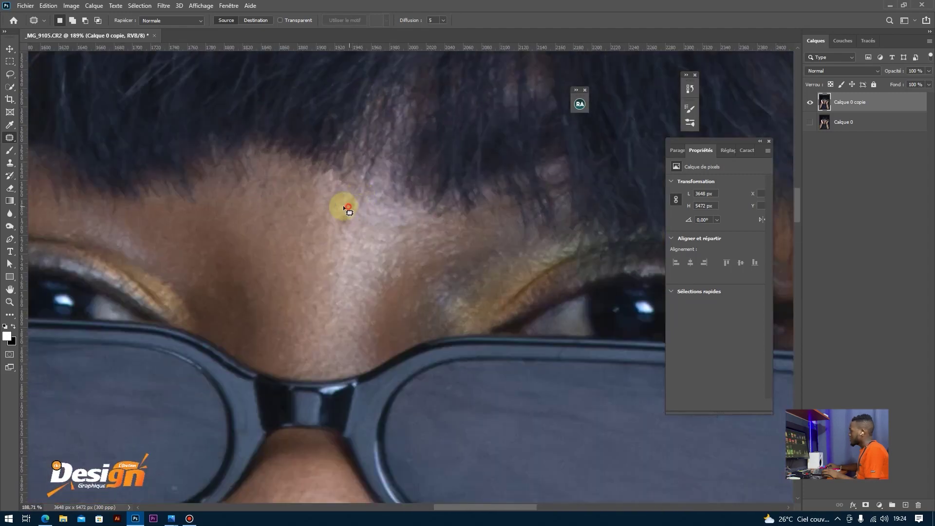
pyautogui.moveTo(343, 208); pyautogui.dragTo(344, 209)
pyautogui.moveTo(342, 228)
pyautogui.mouseDown()
pyautogui.moveTo(312, 273)
pyautogui.moveTo(265, 255)
pyautogui.mouseUp()
pyautogui.click(267, 276)
# - Patch the dark spot near the elbow at the left of the photo with clean forearm skin and clear the selection
pyautogui.scroll(-6, 267, 276)
pyautogui.scroll(-3, 195, 358)
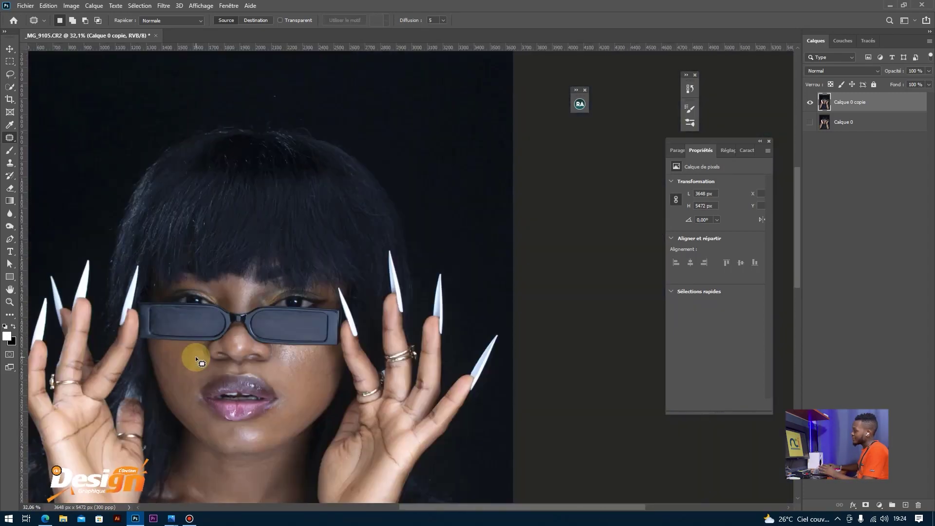
pyautogui.scroll(5, 195, 355)
pyautogui.scroll(2, 215, 401)
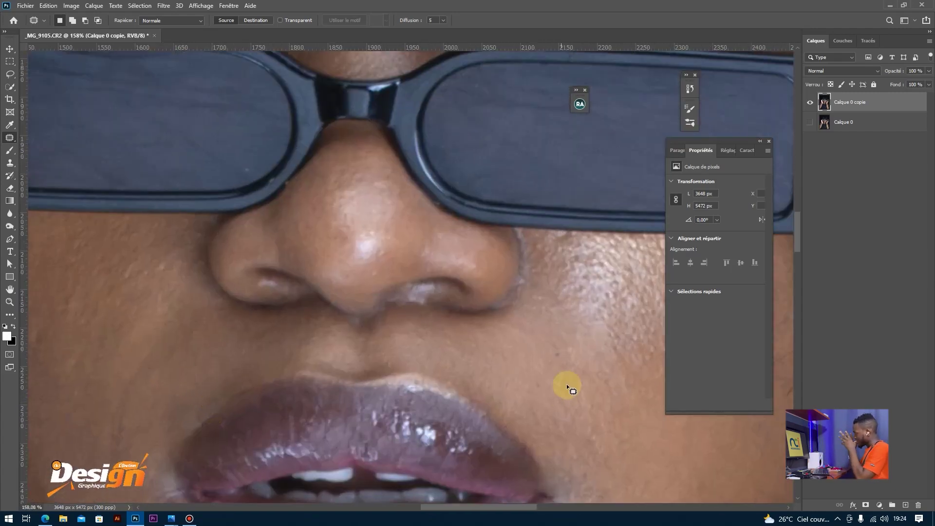
pyautogui.scroll(-6, 568, 386)
pyautogui.scroll(-5, 530, 397)
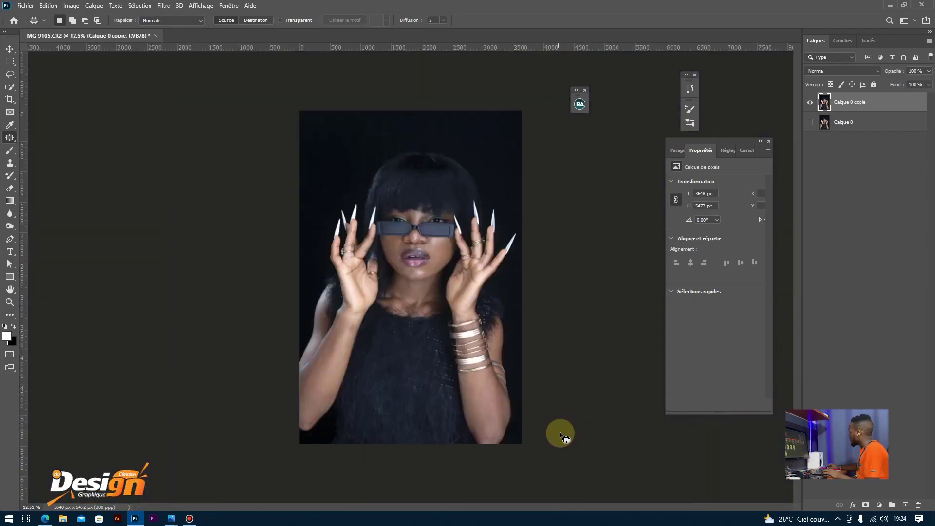
pyautogui.scroll(8, 479, 400)
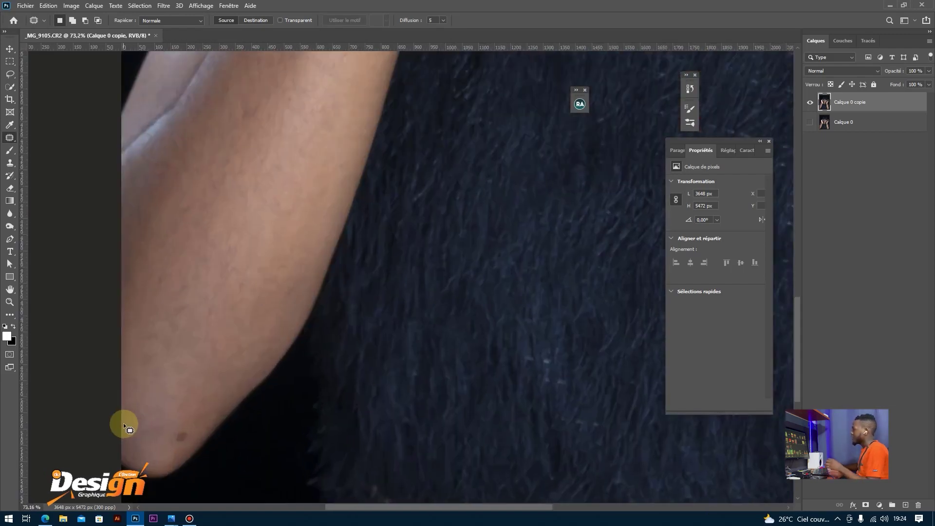
pyautogui.moveTo(189, 424)
pyautogui.mouseDown()
pyautogui.moveTo(189, 444)
pyautogui.moveTo(190, 424)
pyautogui.mouseUp()
pyautogui.moveTo(186, 438); pyautogui.dragTo(207, 281)
pyautogui.click(388, 213)
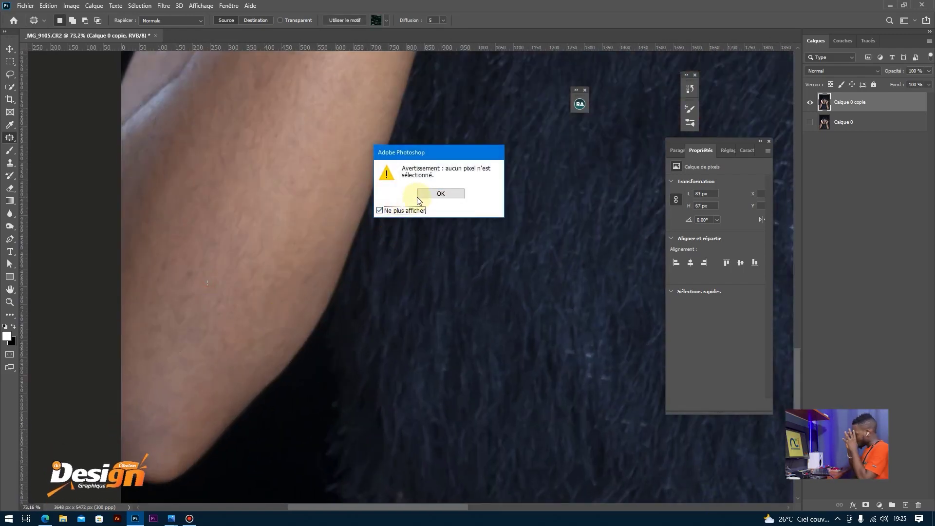
pyautogui.click(452, 191)
# - Patch the uneven area in the middle of the same forearm with smoother skin from higher up and deselect
pyautogui.moveTo(185, 232); pyautogui.dragTo(155, 276)
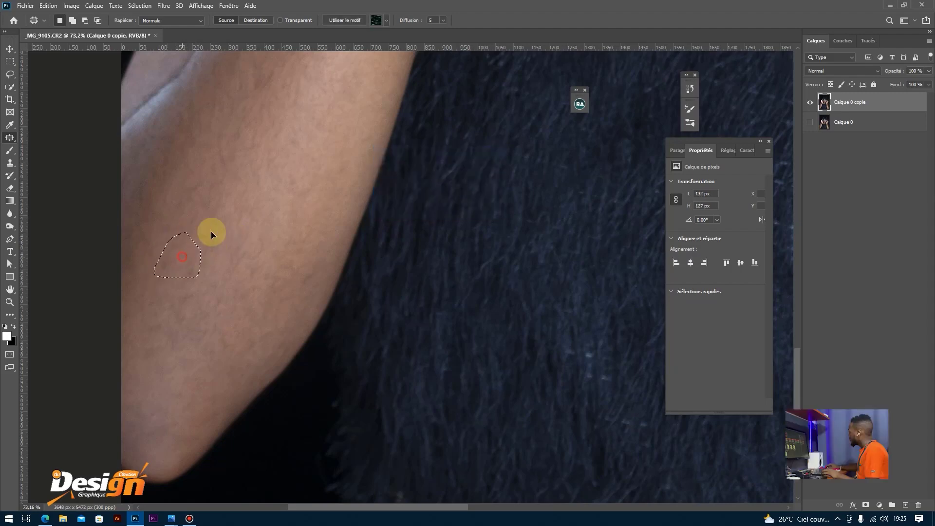
pyautogui.moveTo(211, 231); pyautogui.dragTo(244, 178)
pyautogui.hotkey('ctrl', 'd')
# - Patch the blemish on the other forearm, just below the bracelets, with skin from beside it and deselect
pyautogui.scroll(-4, 322, 348)
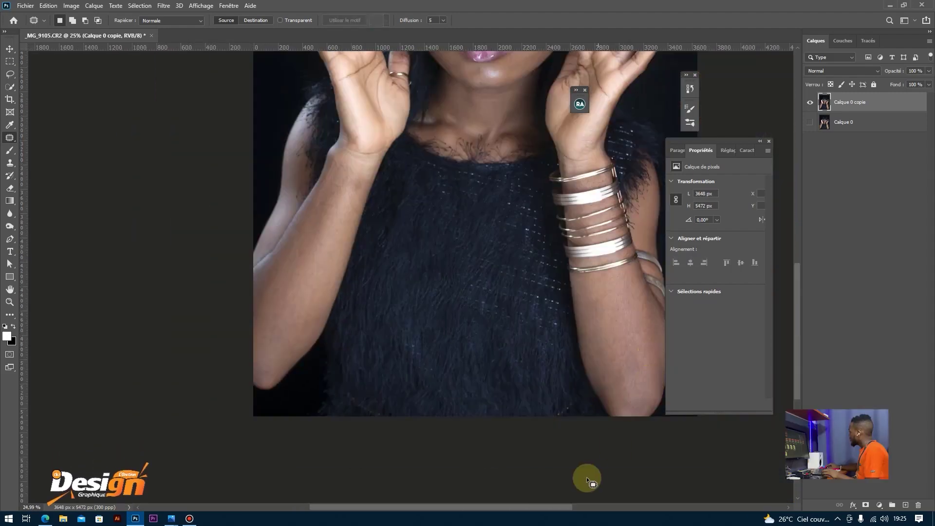
pyautogui.moveTo(501, 508); pyautogui.dragTo(556, 503)
pyautogui.scroll(2, 545, 329)
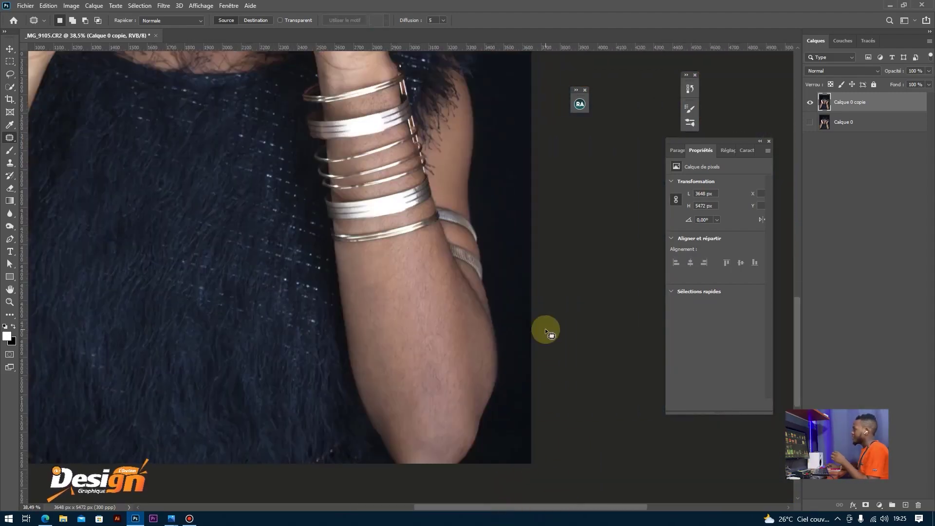
pyautogui.scroll(1, 389, 346)
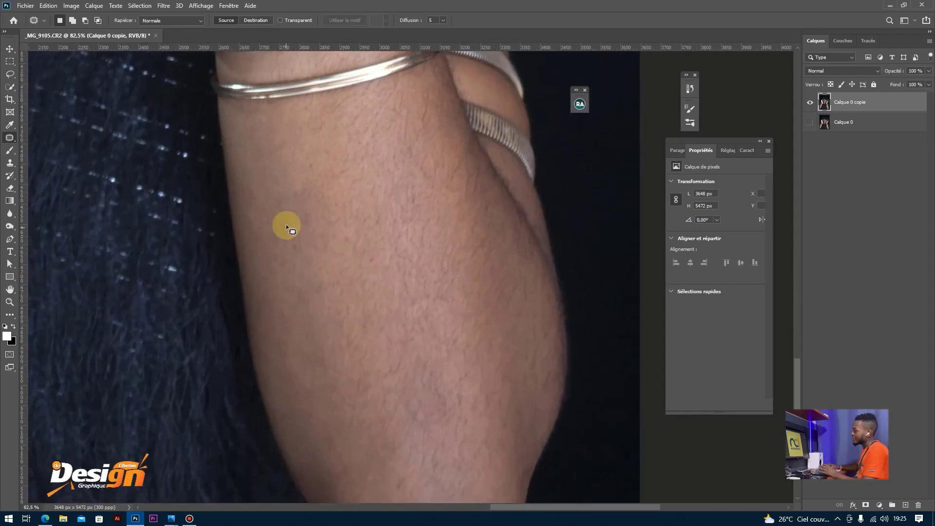
pyautogui.moveTo(319, 224); pyautogui.dragTo(286, 227)
pyautogui.moveTo(294, 246); pyautogui.dragTo(322, 179)
pyautogui.click(369, 230)
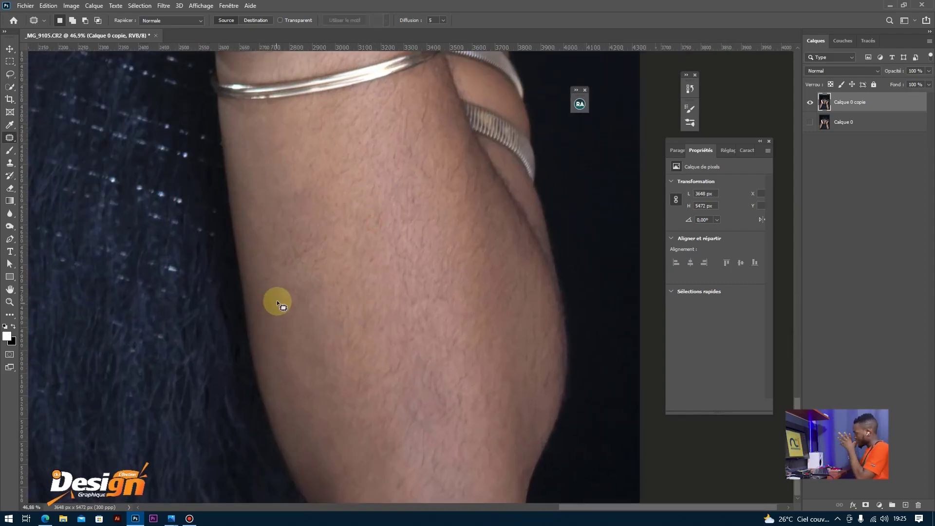
# - Try patching the marks on the cheek at the left of the photo with two freehand selections
pyautogui.scroll(-3, 277, 301)
pyautogui.scroll(-3, 173, 73)
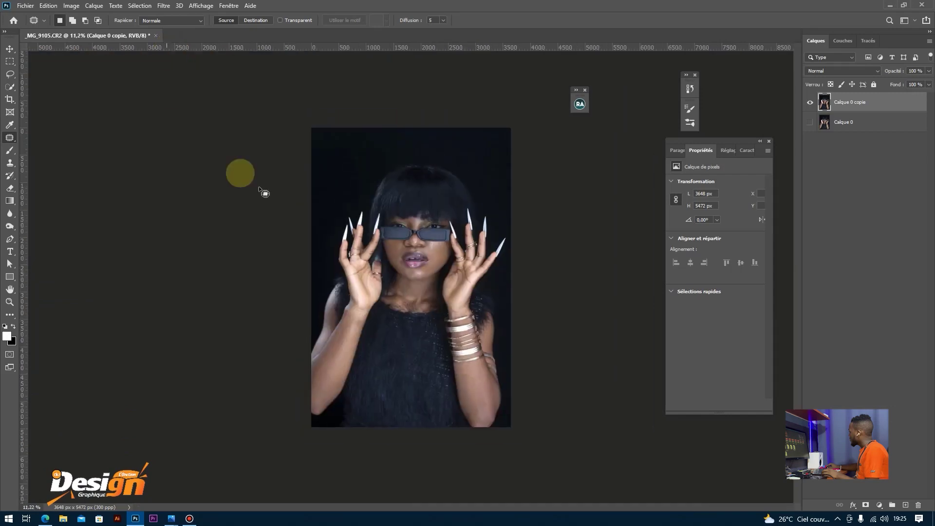
pyautogui.scroll(4, 375, 224)
pyautogui.scroll(2, 397, 247)
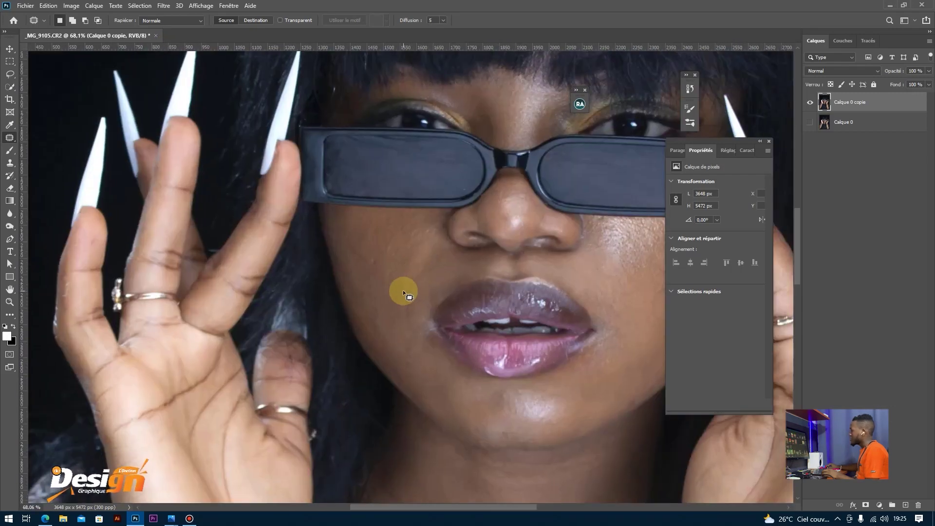
pyautogui.scroll(3, 403, 290)
pyautogui.scroll(1, 405, 288)
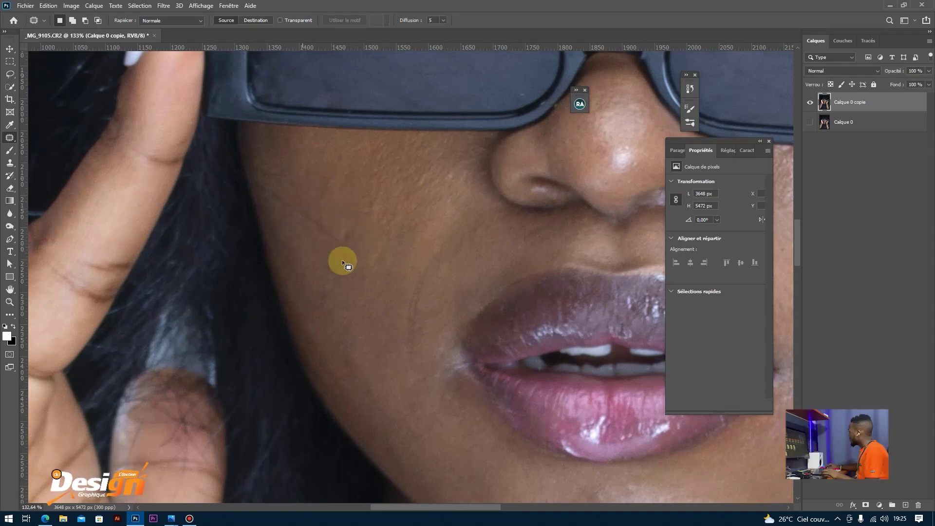
pyautogui.moveTo(349, 200)
pyautogui.mouseDown()
pyautogui.moveTo(334, 214)
pyautogui.moveTo(341, 271)
pyautogui.moveTo(376, 234)
pyautogui.moveTo(387, 193)
pyautogui.moveTo(367, 185)
pyautogui.mouseUp()
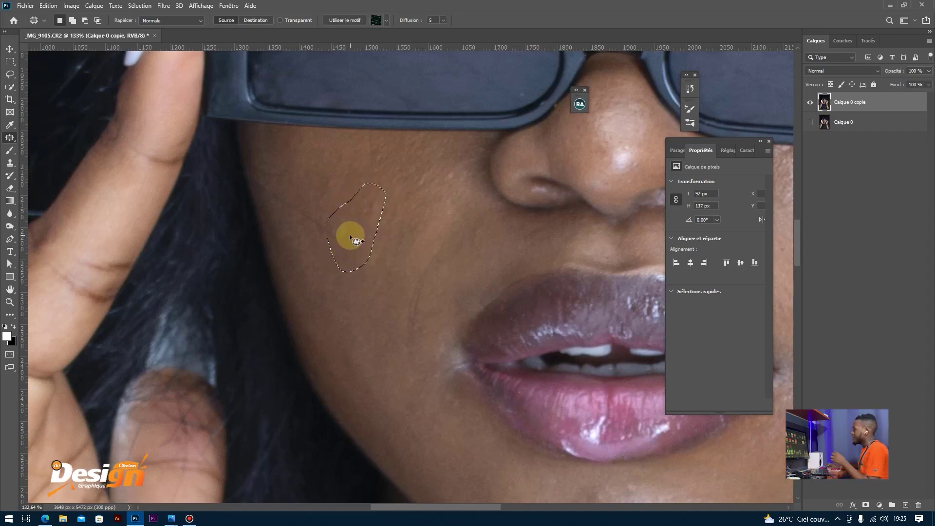
pyautogui.moveTo(372, 223)
pyautogui.mouseDown()
pyautogui.moveTo(373, 251)
pyautogui.moveTo(338, 182)
pyautogui.mouseUp()
pyautogui.moveTo(414, 255); pyautogui.dragTo(362, 326)
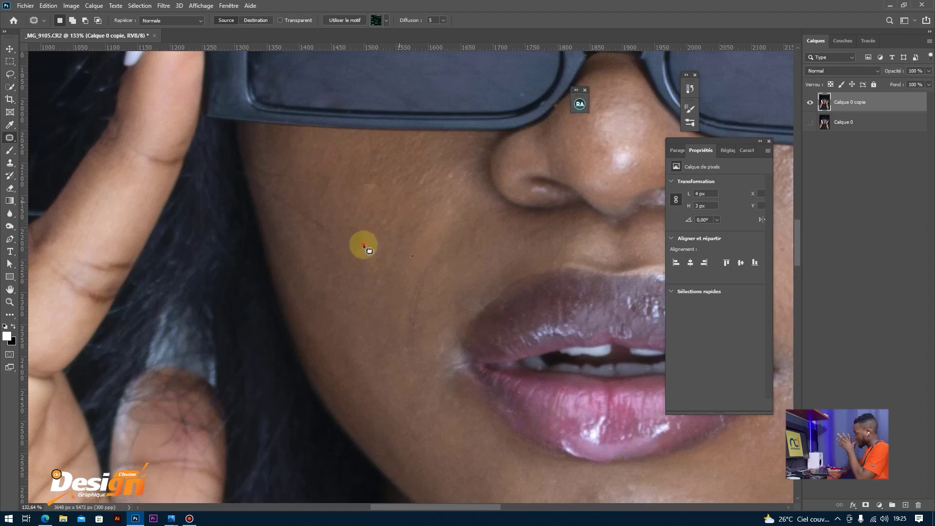
pyautogui.moveTo(365, 222)
pyautogui.mouseDown()
pyautogui.moveTo(372, 177)
pyautogui.moveTo(394, 299)
pyautogui.moveTo(366, 264)
pyautogui.moveTo(411, 236)
pyautogui.moveTo(406, 249)
pyautogui.mouseUp()
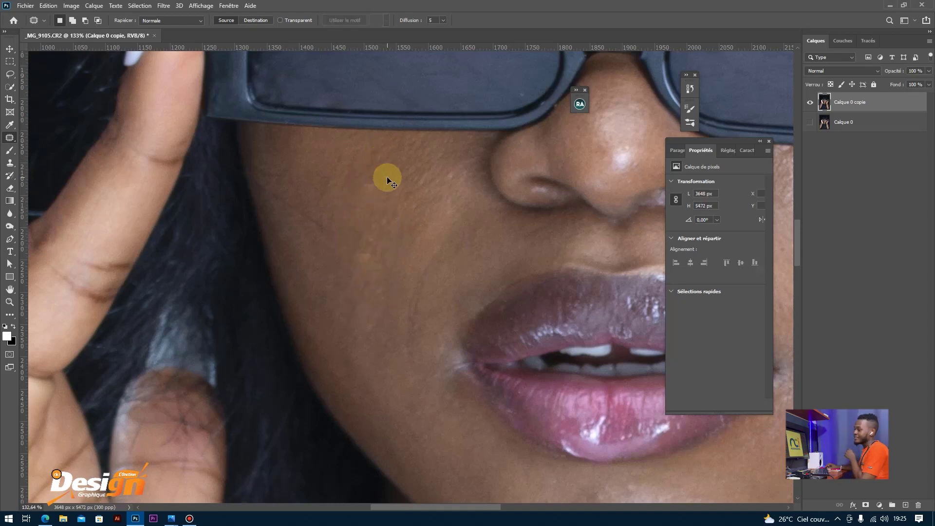
# - Undo the patches made on the left-hand cheek
pyautogui.hotkey('ctrl', 'z')
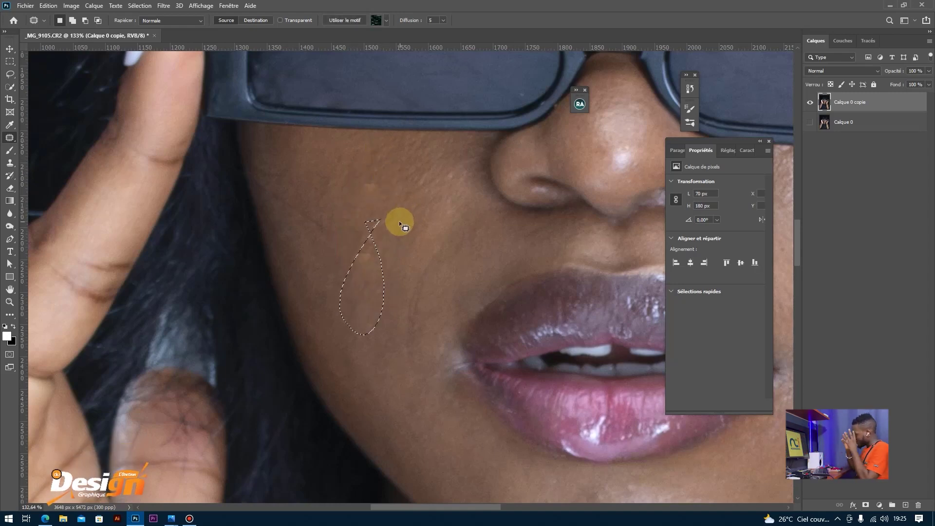
pyautogui.hotkey('ctrl', 'z')
pyautogui.hotkey('ctrl', 'z')
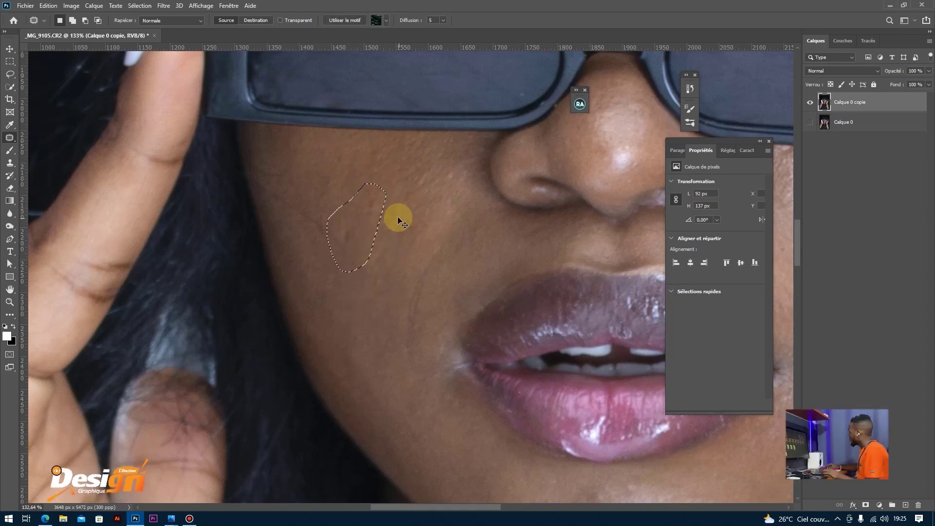
# - Clear the leftover selection and patch a larger area of the cheek below the left lens with cleaner skin
pyautogui.click(397, 217)
pyautogui.moveTo(383, 161); pyautogui.dragTo(405, 220)
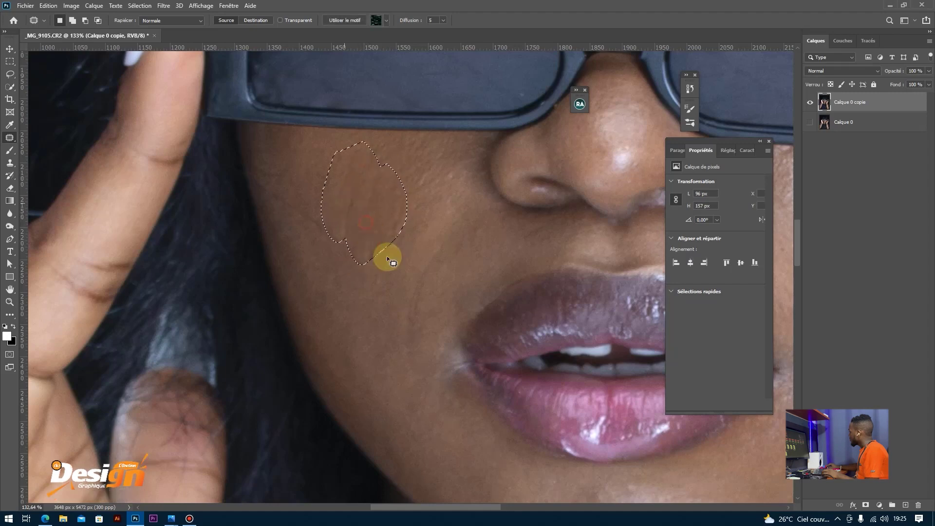
pyautogui.click(377, 336)
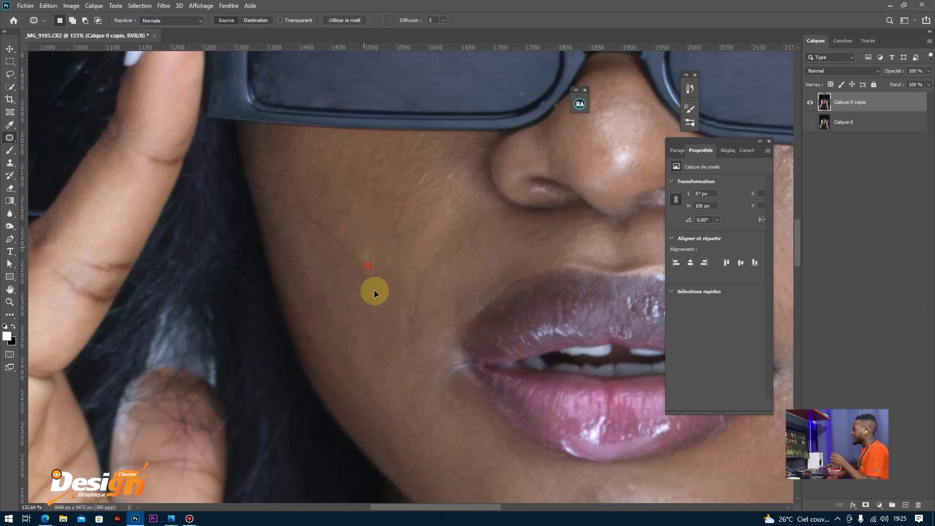
# - Patch the marks along the jaw at the lower right of the mouth with clean skin just above
pyautogui.scroll(-5, 397, 295)
pyautogui.scroll(5, 540, 310)
pyautogui.scroll(-3, 455, 414)
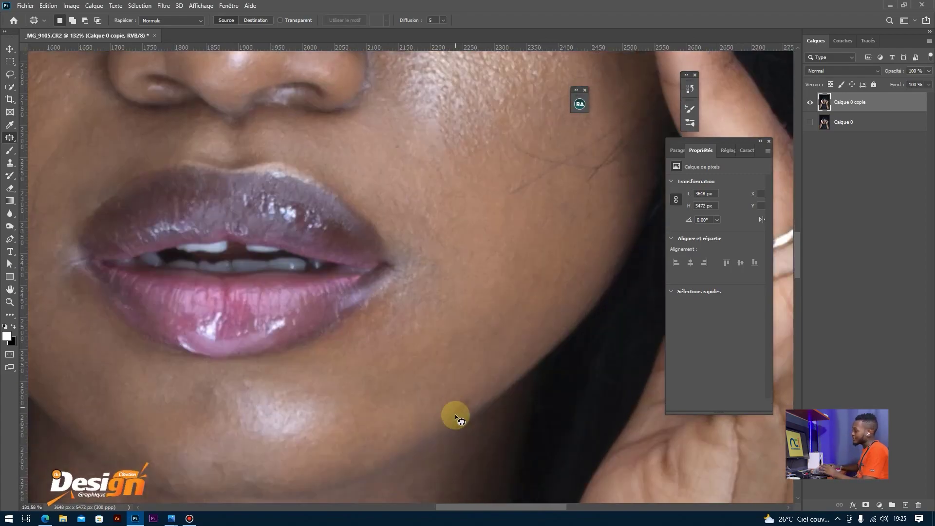
pyautogui.moveTo(453, 382); pyautogui.dragTo(451, 378)
pyautogui.moveTo(450, 355); pyautogui.dragTo(452, 332)
# - Patch the skin between the lower lip and the chin with smooth skin from beside the mouth and deselect
pyautogui.moveTo(185, 375)
pyautogui.mouseDown()
pyautogui.moveTo(242, 377)
pyautogui.moveTo(200, 373)
pyautogui.mouseUp()
pyautogui.moveTo(222, 358); pyautogui.dragTo(331, 342)
pyautogui.moveTo(245, 334)
pyautogui.mouseDown()
pyautogui.moveTo(225, 334)
pyautogui.moveTo(246, 333)
pyautogui.mouseUp()
pyautogui.moveTo(244, 358); pyautogui.dragTo(393, 321)
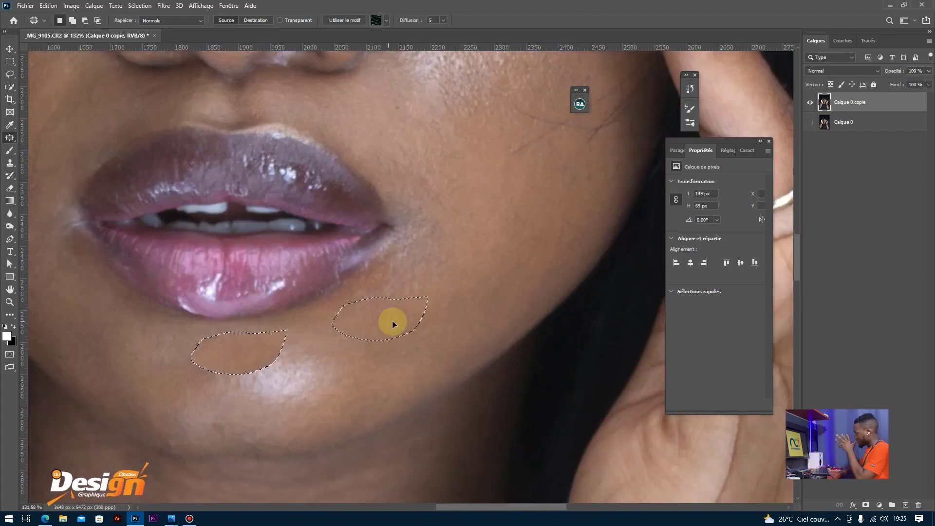
pyautogui.click(272, 409)
# - Show Calque 0 and toggle the visibility of Calque 0 copie to compare the portrait before and after patching
pyautogui.scroll(-5, 264, 423)
pyautogui.scroll(-4, 252, 447)
pyautogui.click(810, 102)
pyautogui.click(810, 102)
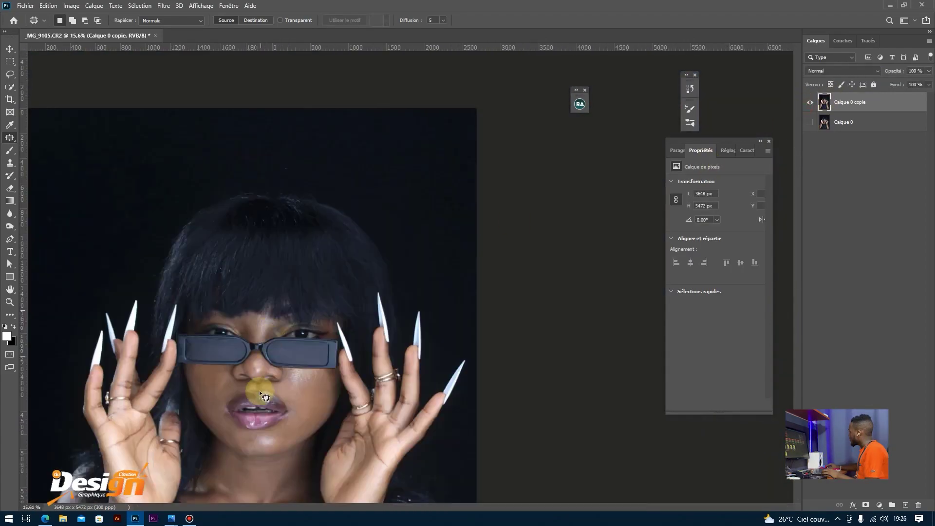
pyautogui.scroll(-5, 259, 390)
pyautogui.scroll(5, 422, 320)
pyautogui.click(811, 123)
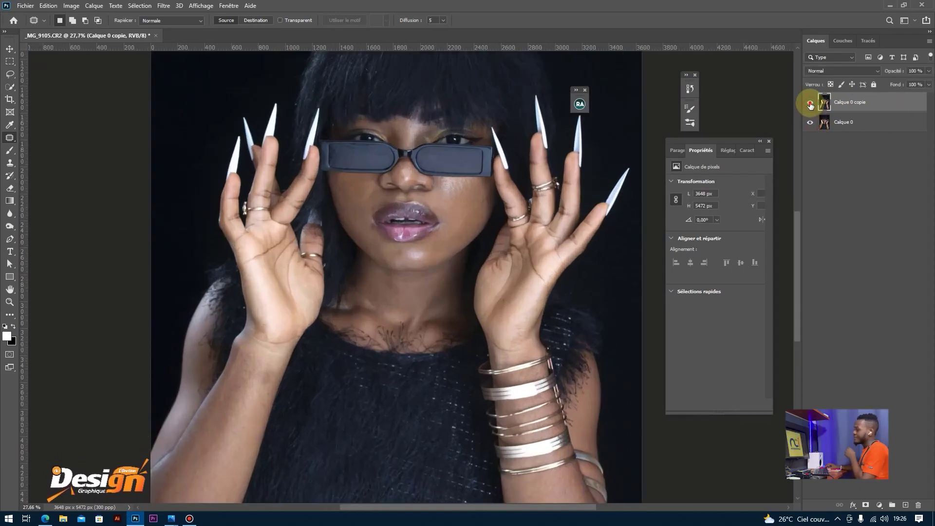
pyautogui.click(810, 103)
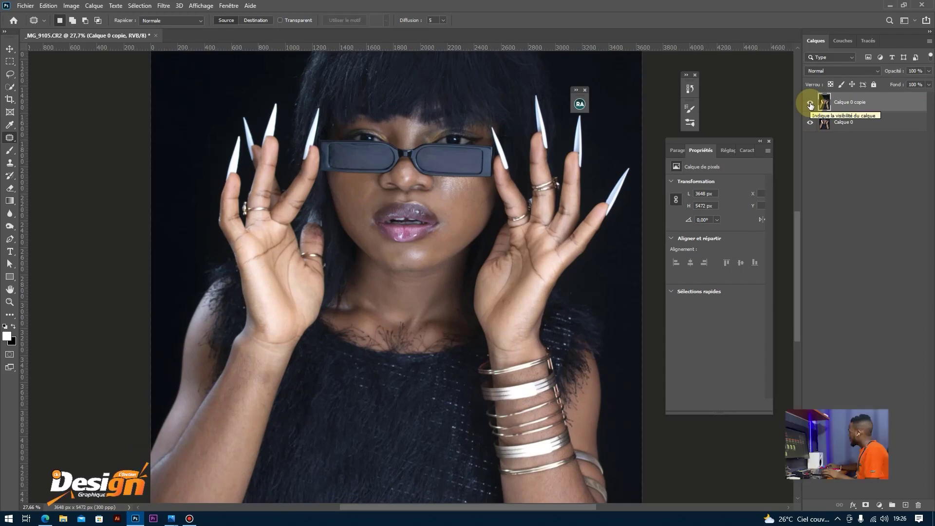
pyautogui.scroll(5, 242, 274)
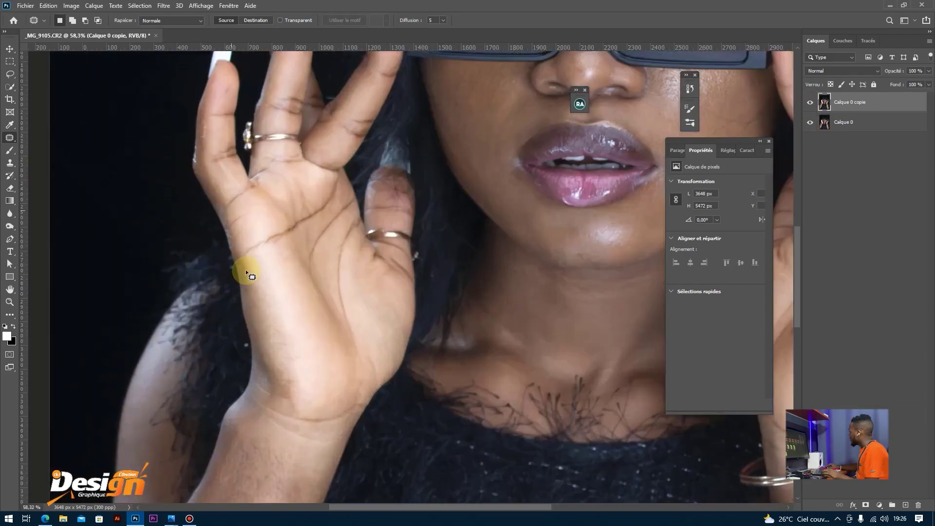
# - Patch the dark marks in the middle of the palm above the bracelets with nearby clean skin and deselect
pyautogui.scroll(-6, 629, 353)
pyautogui.scroll(-4, 630, 352)
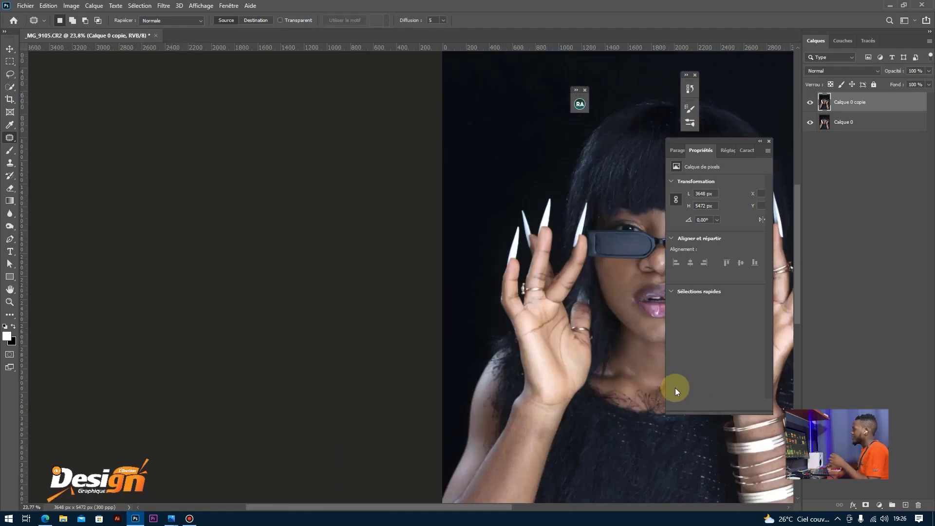
pyautogui.scroll(-1, 778, 459)
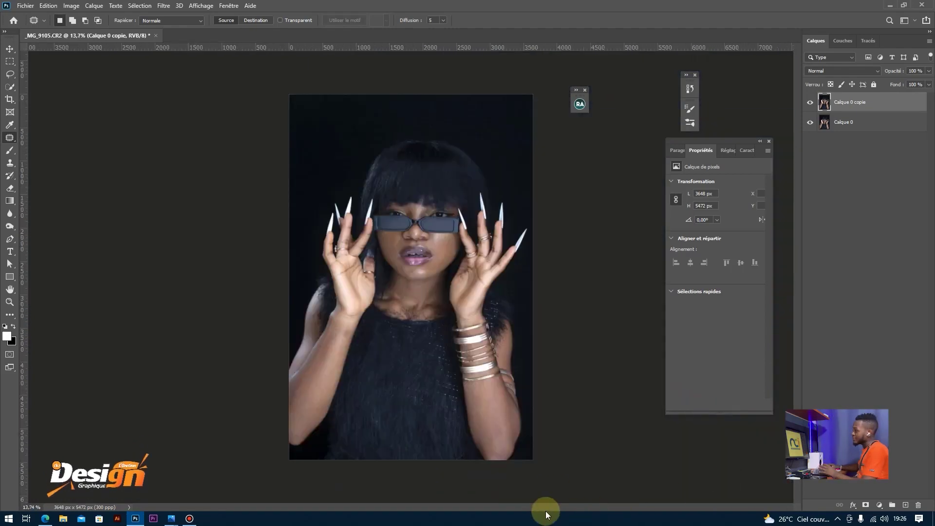
pyautogui.scroll(4, 458, 330)
pyautogui.scroll(3, 490, 235)
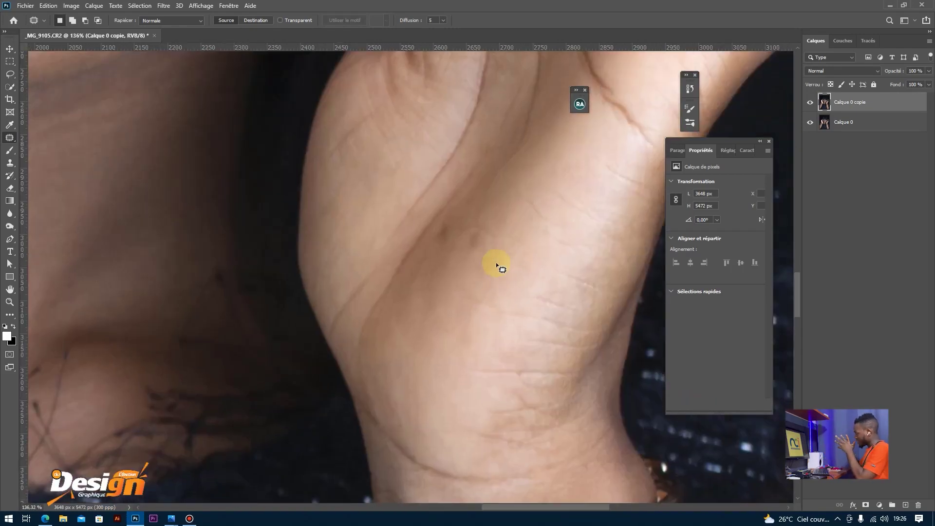
pyautogui.moveTo(480, 225); pyautogui.dragTo(439, 222)
pyautogui.moveTo(493, 263); pyautogui.dragTo(490, 227)
pyautogui.moveTo(476, 235); pyautogui.dragTo(474, 303)
pyautogui.moveTo(471, 203)
pyautogui.mouseDown()
pyautogui.moveTo(426, 224)
pyautogui.moveTo(457, 322)
pyautogui.mouseUp()
pyautogui.hotkey('ctrl', 'd')
# - Undo the accidental reselection, patch the remaining marks near the palm crease with cleaner skin just below, and deselect
pyautogui.scroll(-2, 434, 345)
pyautogui.hotkey('ctrl', 'shift', 'd')
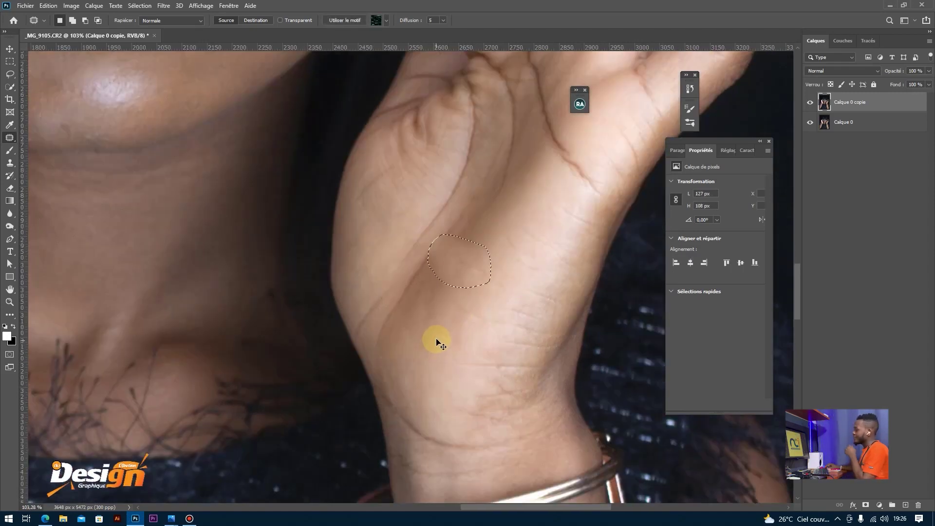
pyautogui.hotkey('ctrl', 'z')
pyautogui.hotkey('ctrl', 'd')
pyautogui.moveTo(462, 251); pyautogui.dragTo(479, 248)
pyautogui.moveTo(466, 280)
pyautogui.mouseDown()
pyautogui.moveTo(479, 300)
pyautogui.moveTo(454, 322)
pyautogui.mouseUp()
pyautogui.hotkey('ctrl', 'd')
pyautogui.moveTo(444, 243)
pyautogui.mouseDown()
pyautogui.moveTo(434, 261)
pyautogui.moveTo(462, 253)
pyautogui.moveTo(455, 350)
pyautogui.mouseUp()
pyautogui.hotkey('ctrl', 'd')
# - Merge the Calque 0 copie and Calque 0 layers into a single layer
pyautogui.scroll(-10, 455, 354)
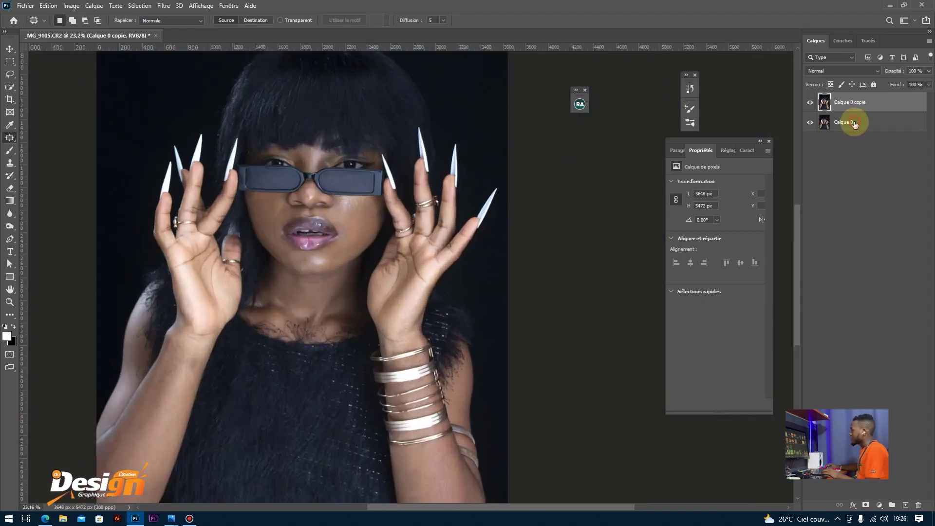
pyautogui.keyDown('shift'); pyautogui.click(855, 123); pyautogui.keyUp('shift')
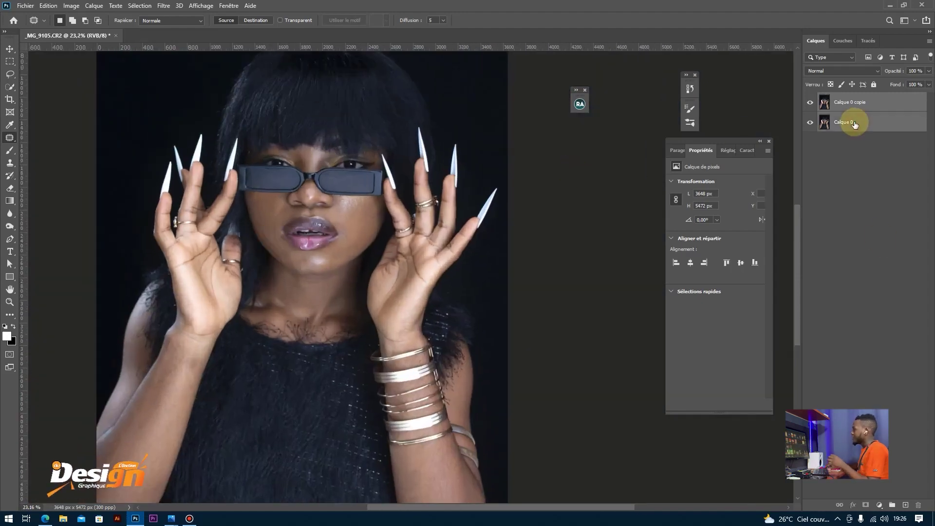
pyautogui.rightClick(850, 103)
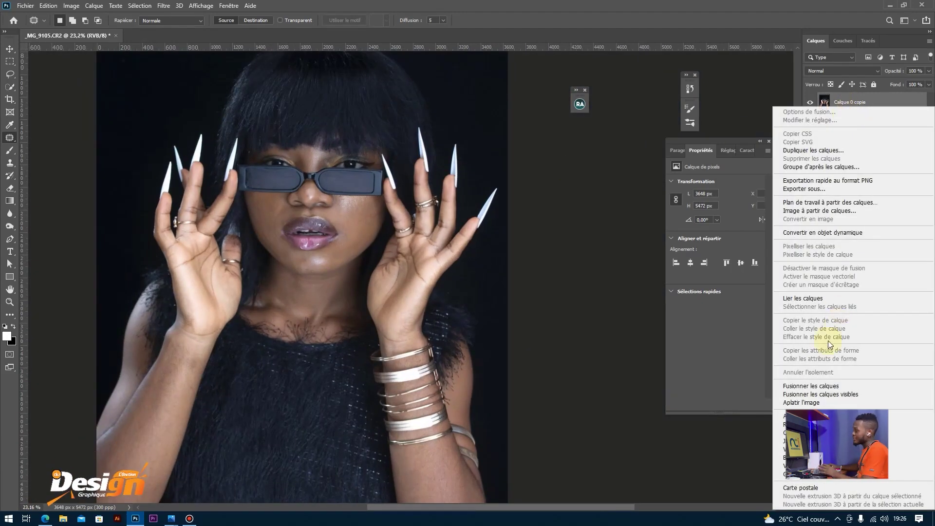
pyautogui.click(811, 386)
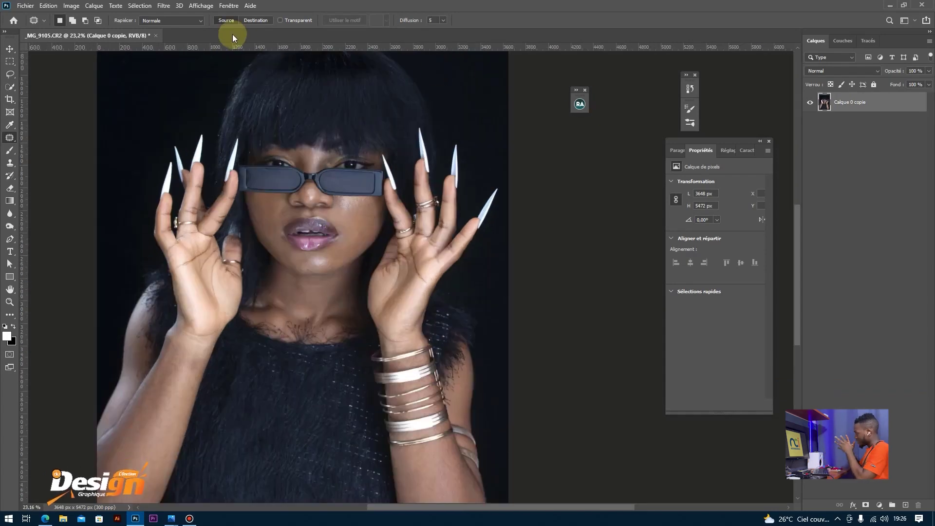
# - Open the BEAUTY RETOUCH v3 extension and place its panel beside the portrait
pyautogui.click(228, 7)
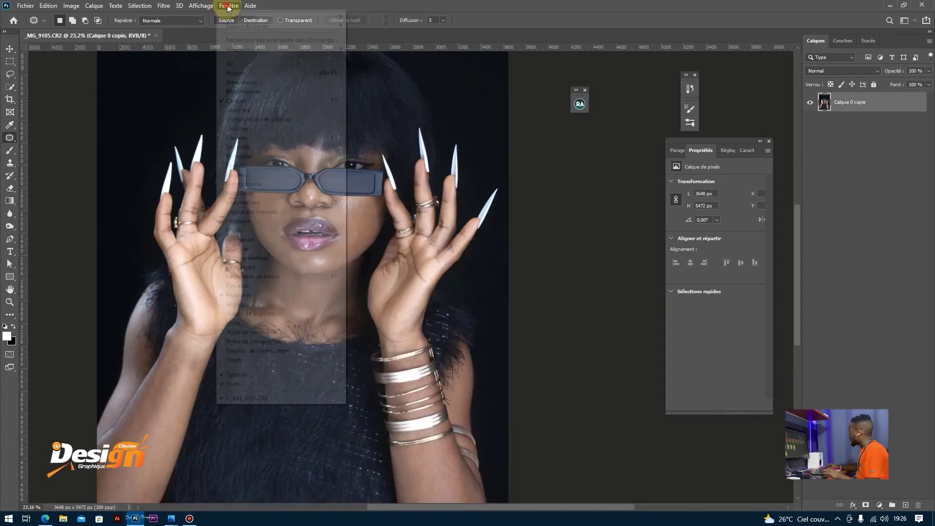
pyautogui.moveTo(316, 50)
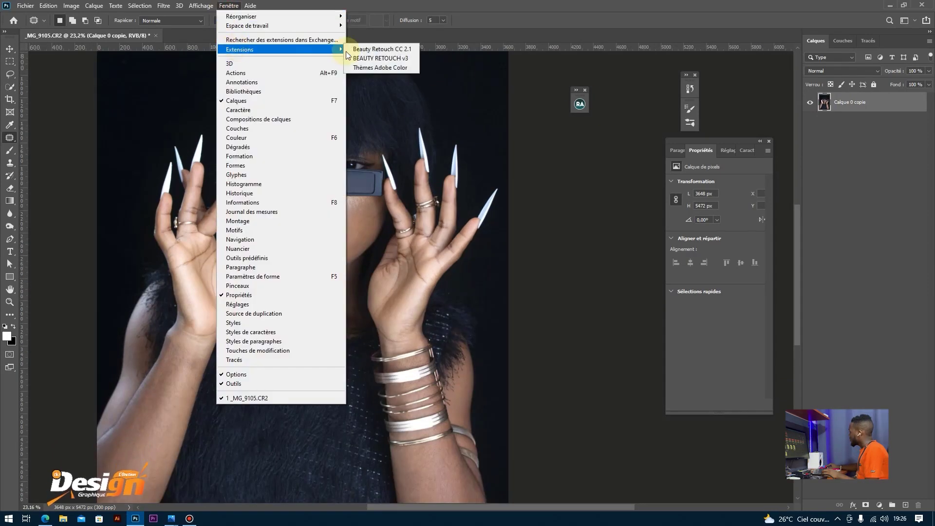
pyautogui.click(410, 58)
pyautogui.moveTo(538, 98); pyautogui.dragTo(616, 99)
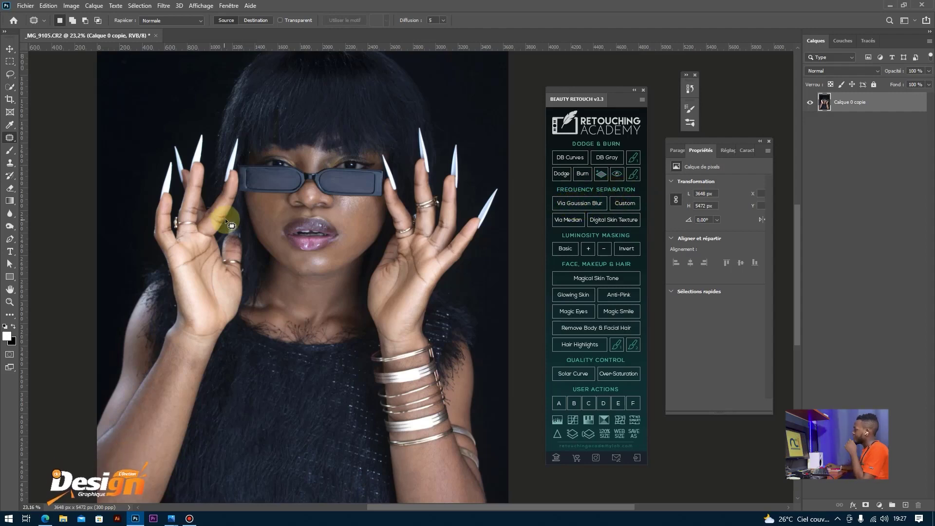
# - Run the frequency separation via Gaussian Blur and set the low-frequency blur radius to 2.8 pixels
pyautogui.scroll(3, 229, 212)
pyautogui.scroll(6, 479, 289)
pyautogui.scroll(2, 261, 225)
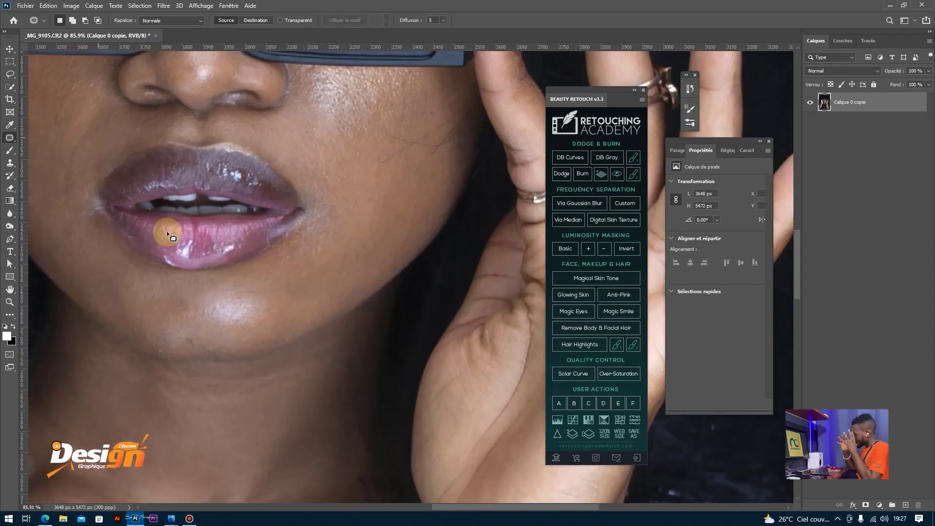
pyautogui.scroll(-8, 177, 228)
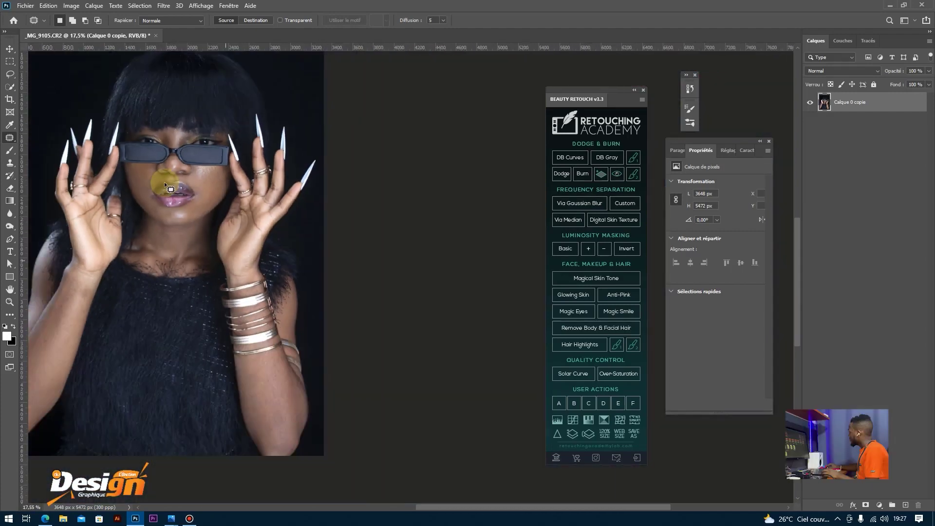
pyautogui.scroll(-1, 164, 182)
pyautogui.scroll(2, 423, 216)
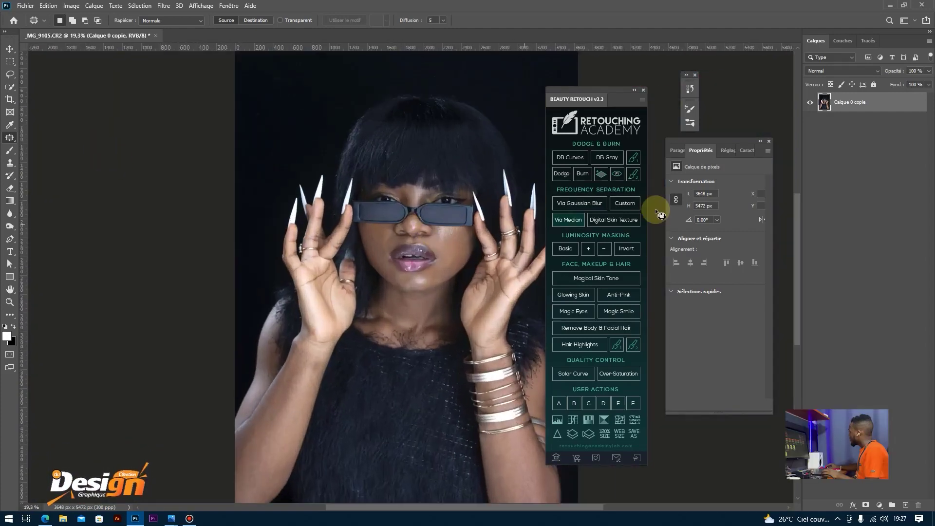
pyautogui.click(583, 204)
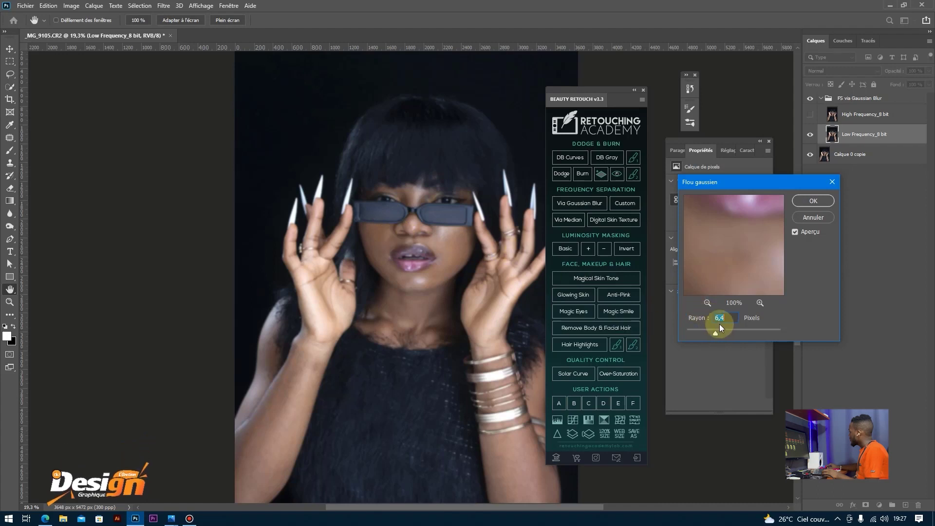
pyautogui.moveTo(727, 329)
pyautogui.mouseDown()
pyautogui.moveTo(714, 330)
pyautogui.moveTo(726, 330)
pyautogui.mouseUp()
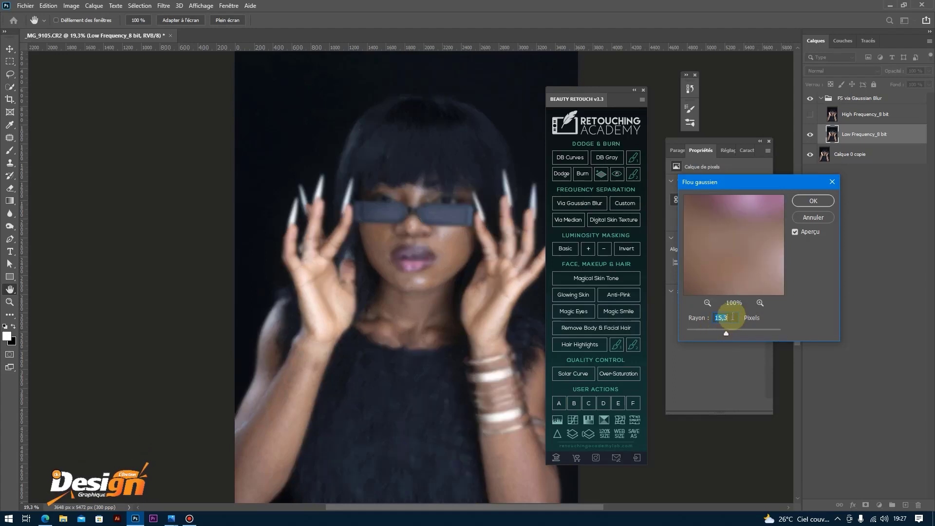
pyautogui.click(699, 331)
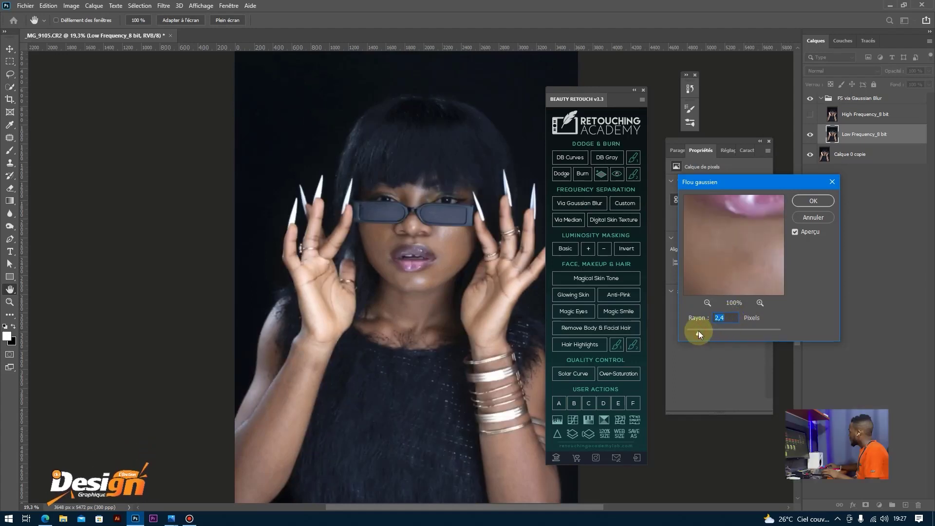
pyautogui.moveTo(699, 330); pyautogui.dragTo(701, 332)
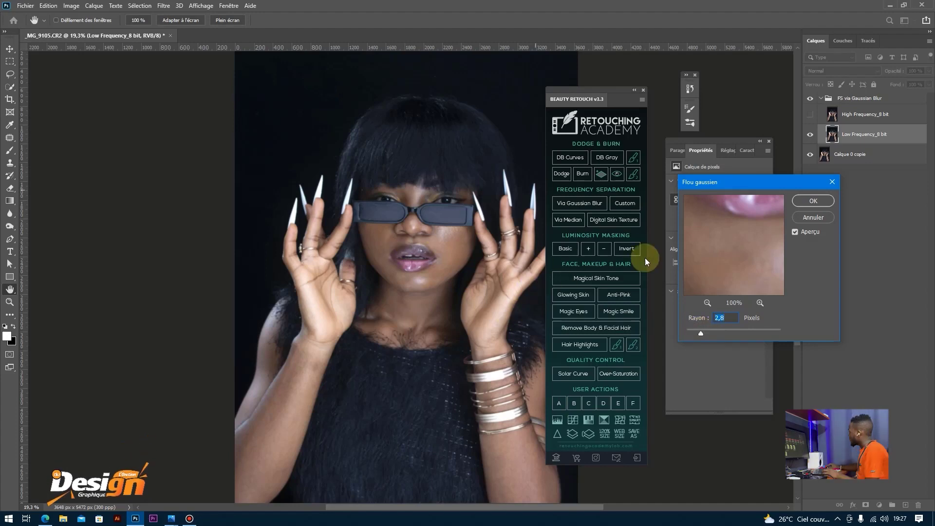
# - Compare the upper lip with and without the blur preview and apply the Gaussian blur
pyautogui.moveTo(750, 250); pyautogui.dragTo(728, 274)
pyautogui.moveTo(746, 224); pyautogui.dragTo(718, 269)
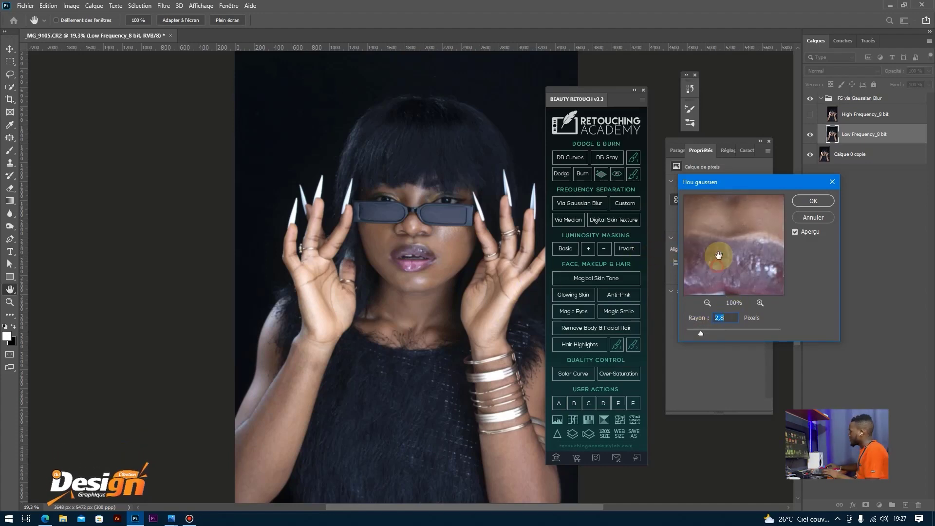
pyautogui.click(796, 232)
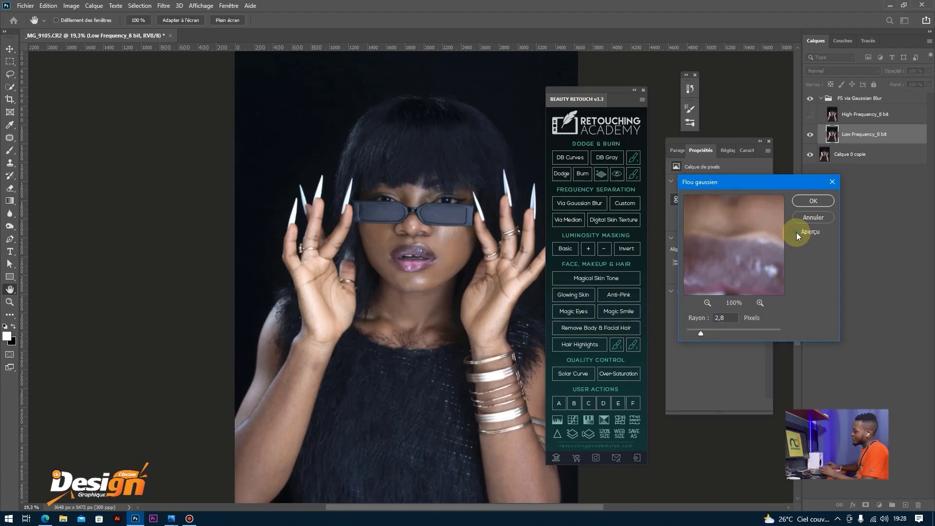
pyautogui.click(797, 232)
pyautogui.click(705, 251)
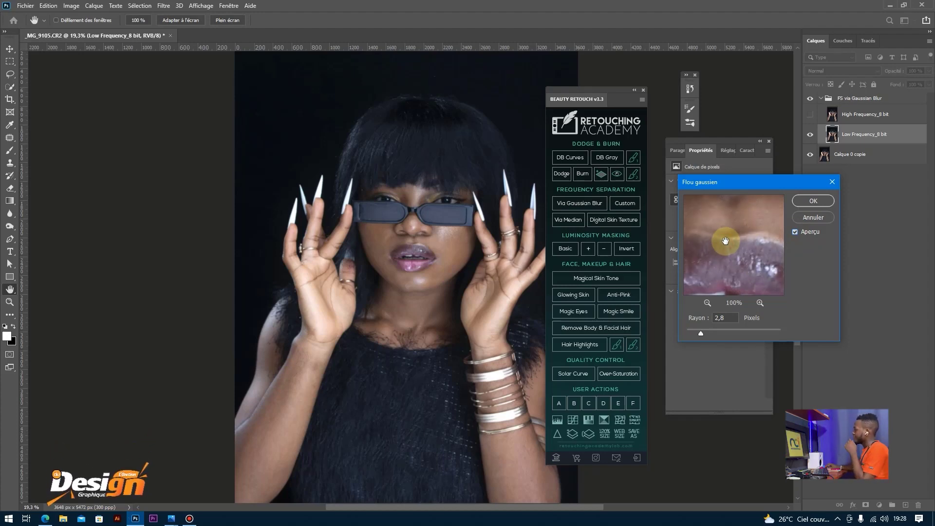
pyautogui.click(726, 241)
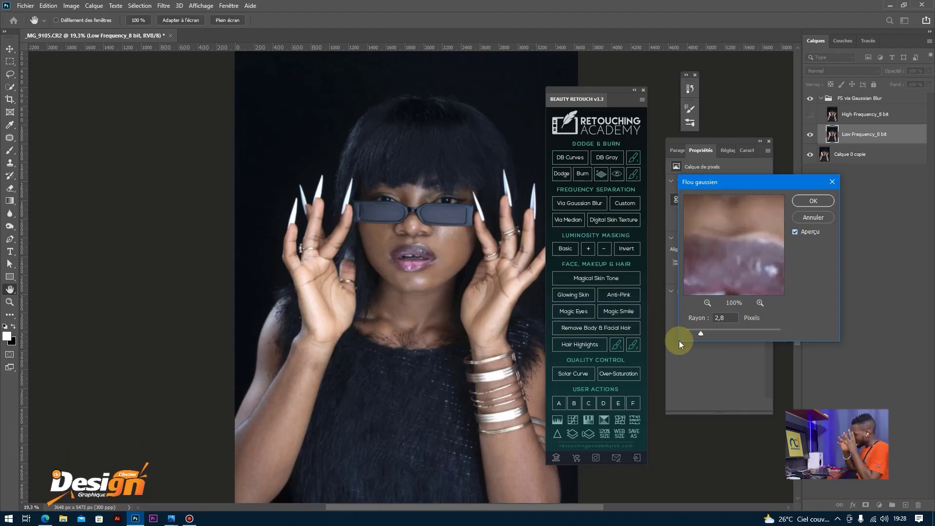
pyautogui.click(717, 254)
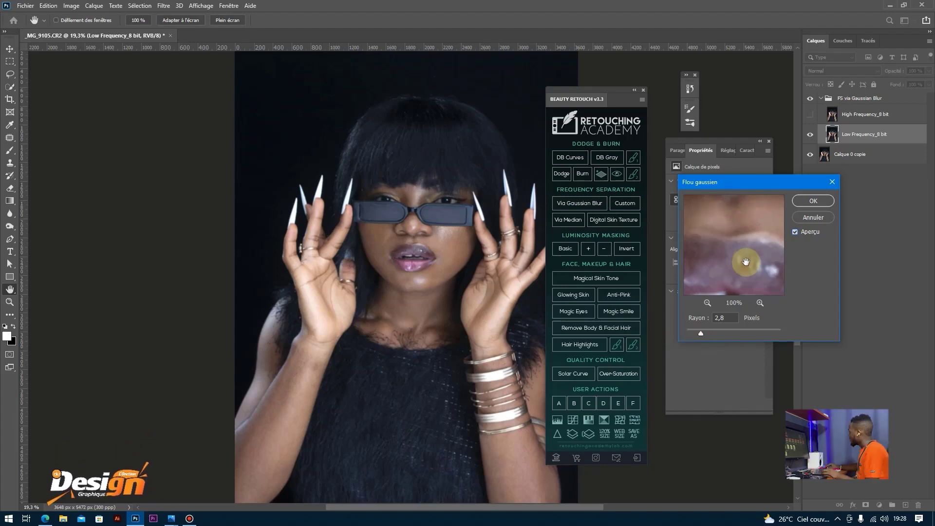
pyautogui.click(811, 199)
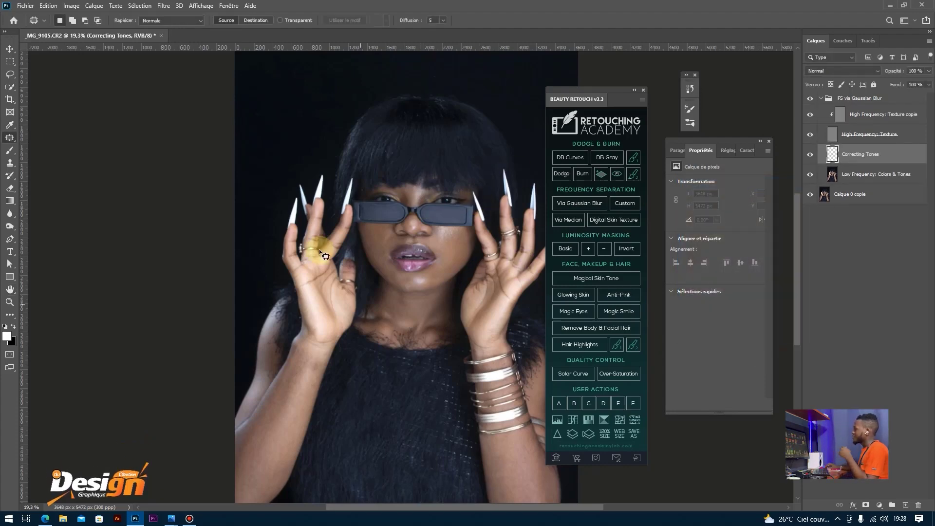
# - Delete the High Frequency: Texture copie layer and toggle the High Frequency: Texture layer to compare the facial detail
pyautogui.click(892, 117)
pyautogui.press('Delete')
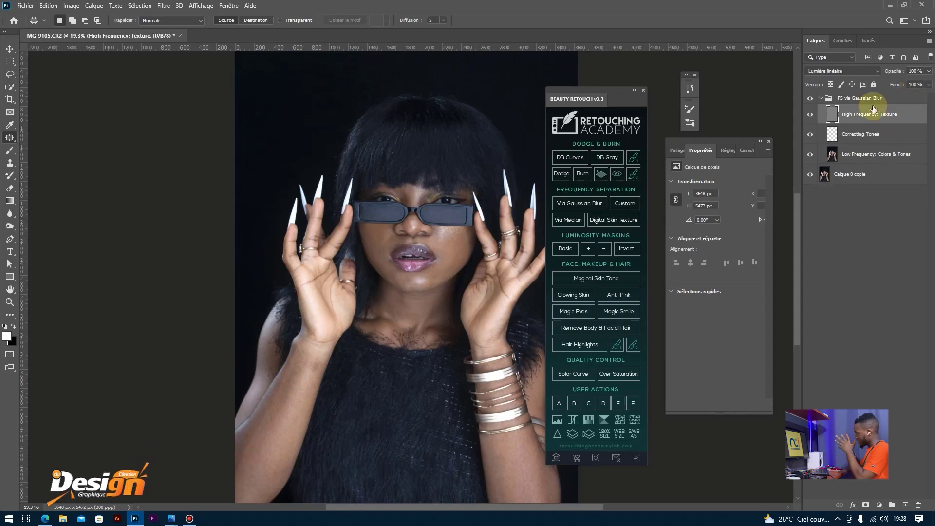
pyautogui.click(810, 117)
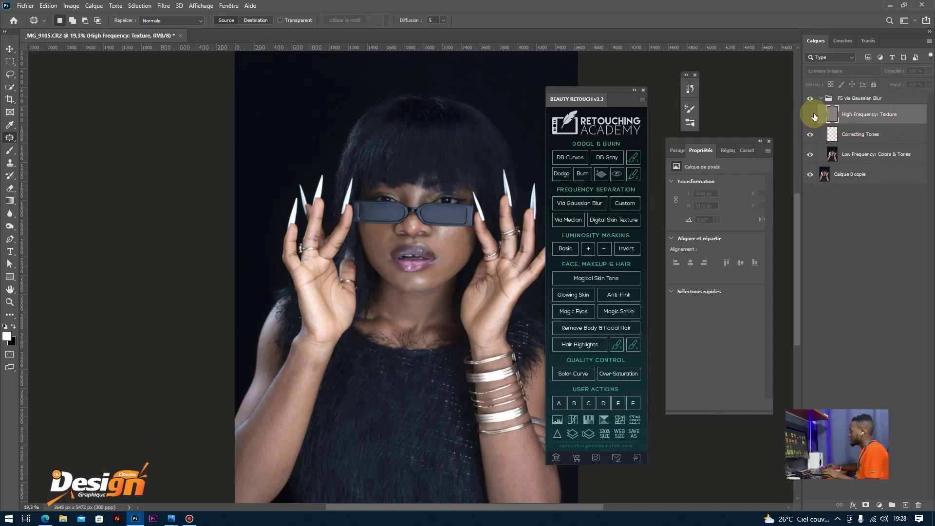
pyautogui.scroll(6, 441, 189)
pyautogui.scroll(3, 416, 250)
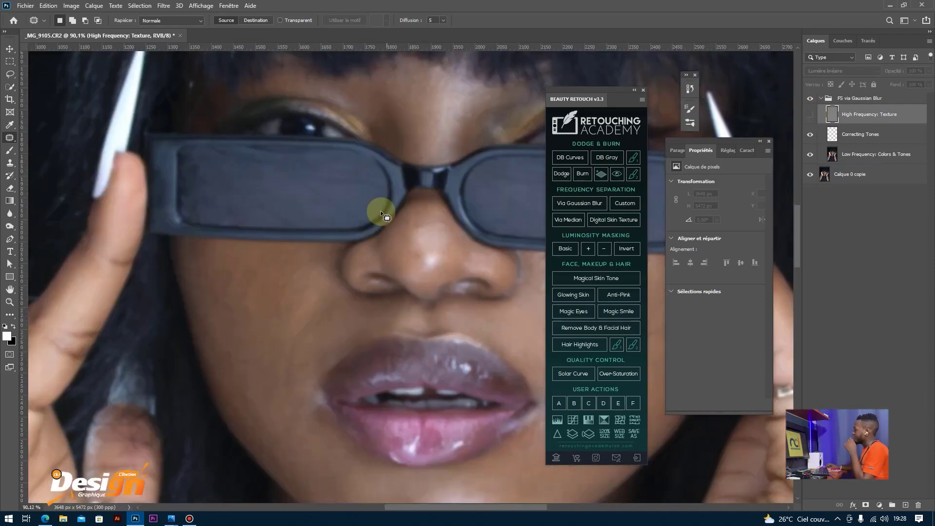
pyautogui.click(811, 115)
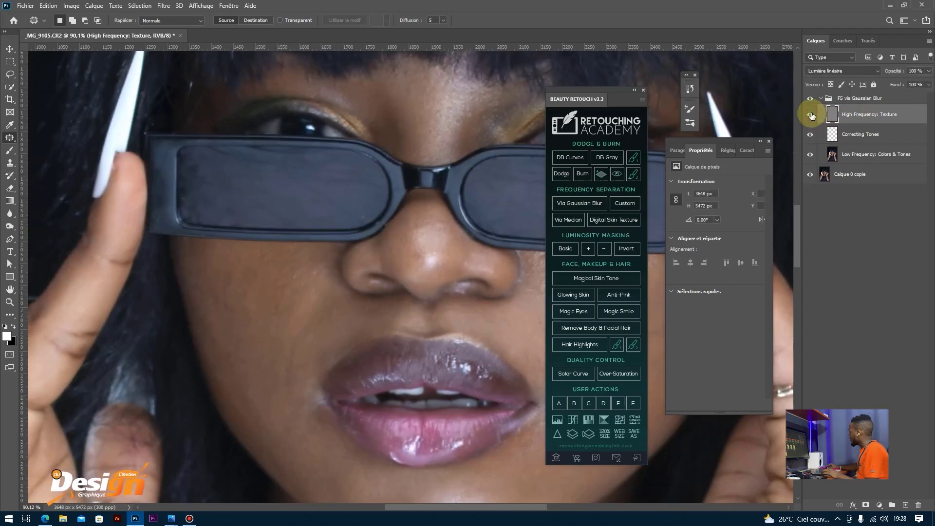
pyautogui.click(812, 116)
pyautogui.click(812, 117)
# - Undo the deletion of the High Frequency: Texture copie layer
pyautogui.hotkey('ctrl', 'z')
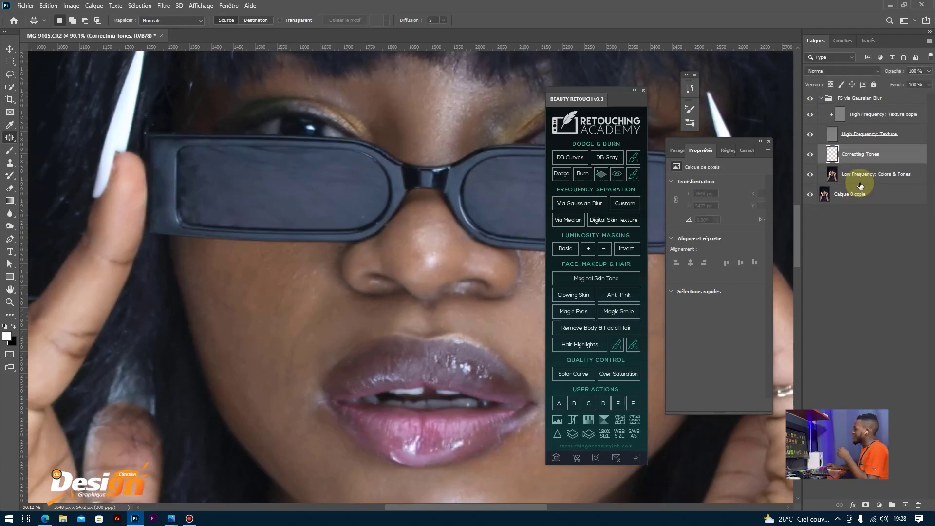
pyautogui.scroll(-3, 509, 186)
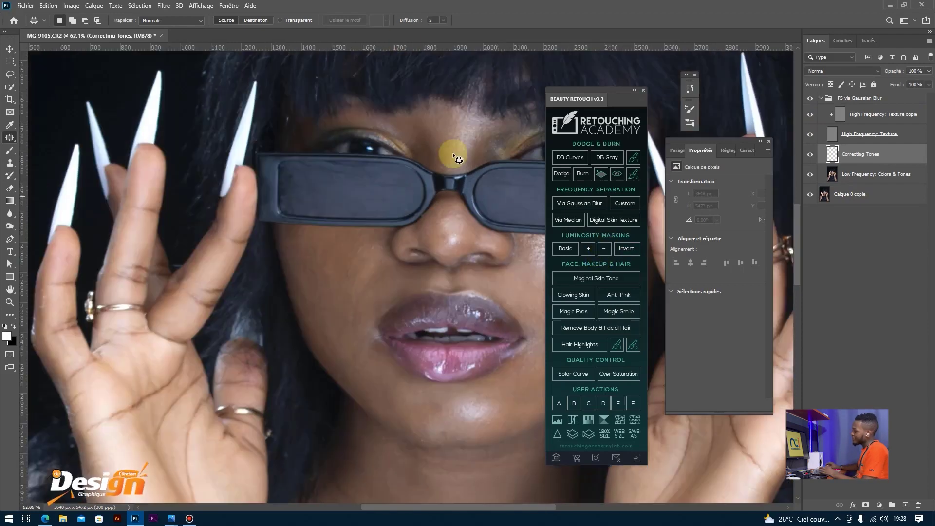
pyautogui.scroll(-5, 400, 279)
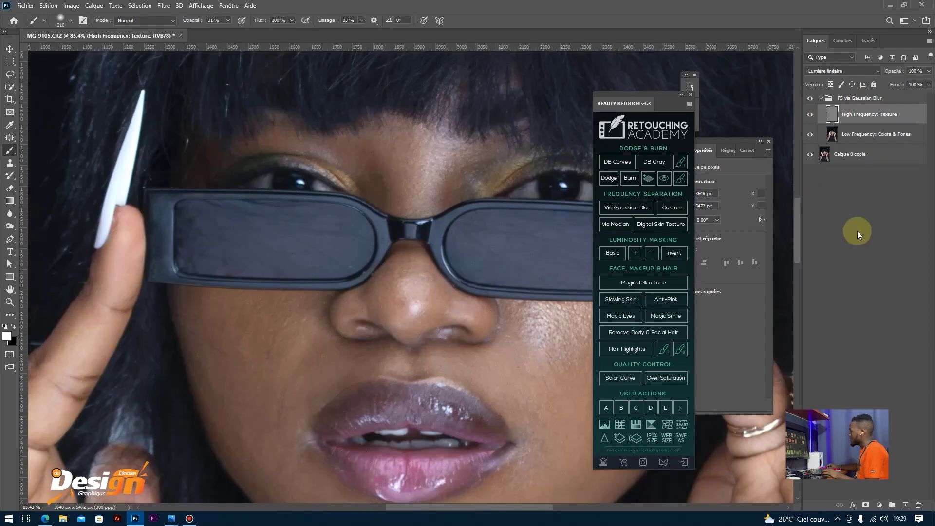
# - Select the Low Frequency: Colors & Tones layer and switch to the Mixer Brush tool for work around the mouth and cheek
pyautogui.click(850, 138)
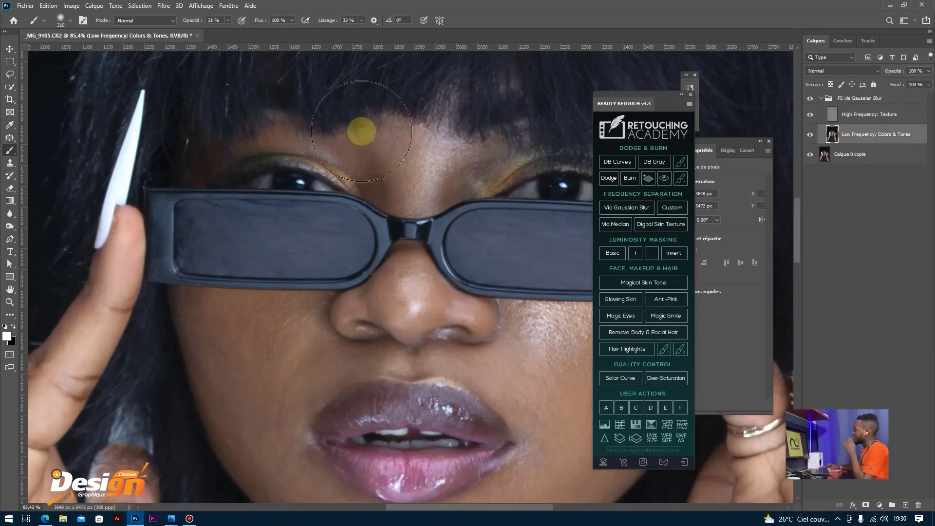
pyautogui.rightClick(9, 151)
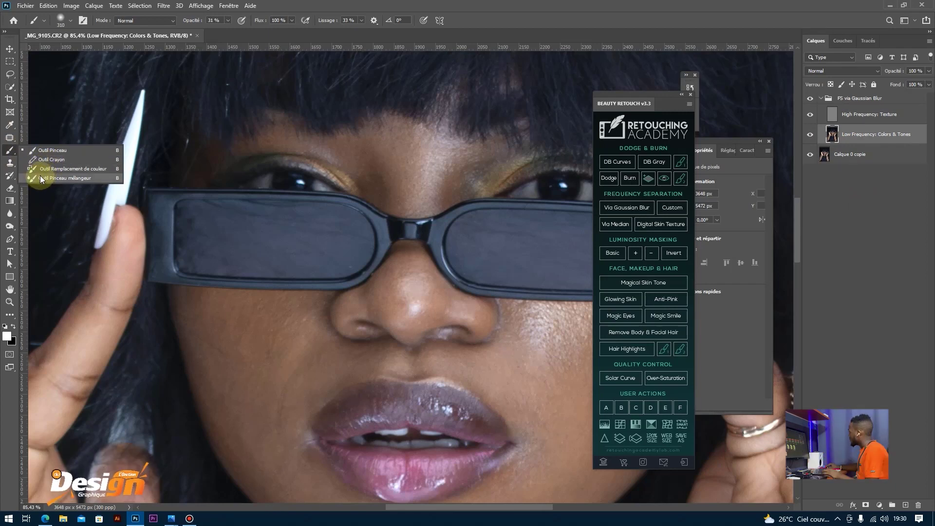
pyautogui.click(59, 178)
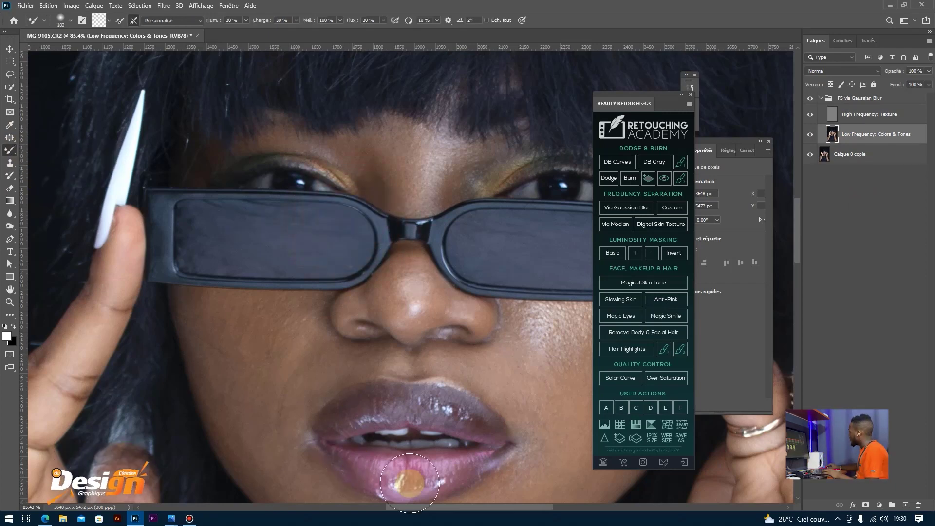
pyautogui.moveTo(402, 508); pyautogui.dragTo(433, 507)
pyautogui.scroll(-2, 365, 439)
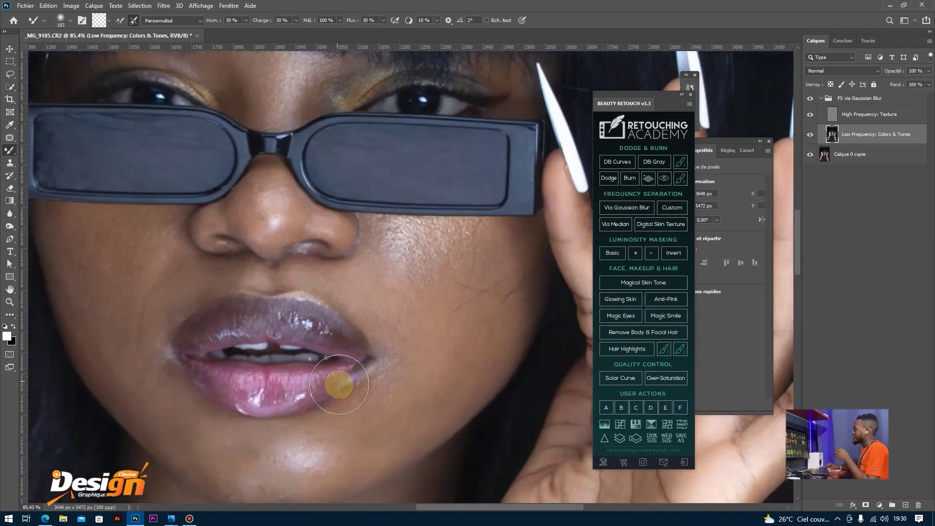
# - Toggle the High Frequency: Texture layer to compare the face with and without skin texture at several magnifications
pyautogui.click(810, 114)
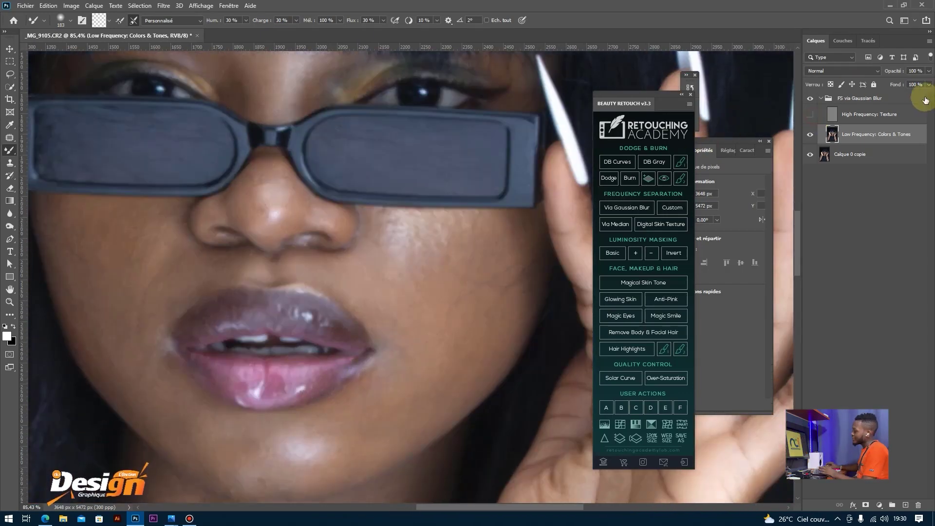
pyautogui.click(811, 115)
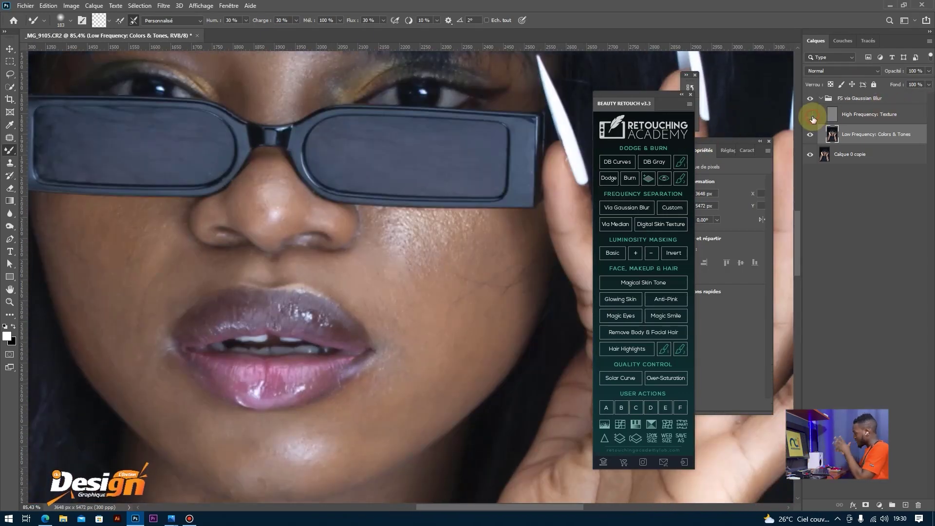
pyautogui.click(810, 115)
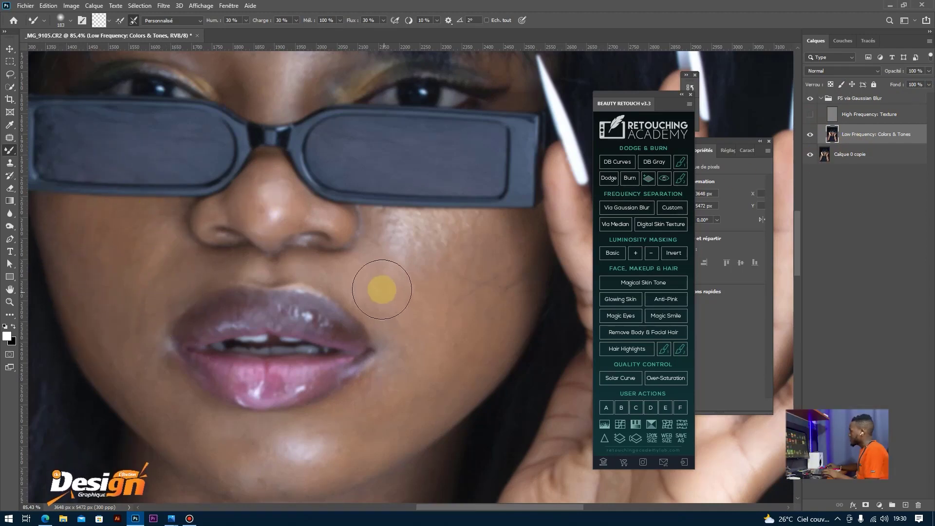
pyautogui.scroll(-5, 382, 289)
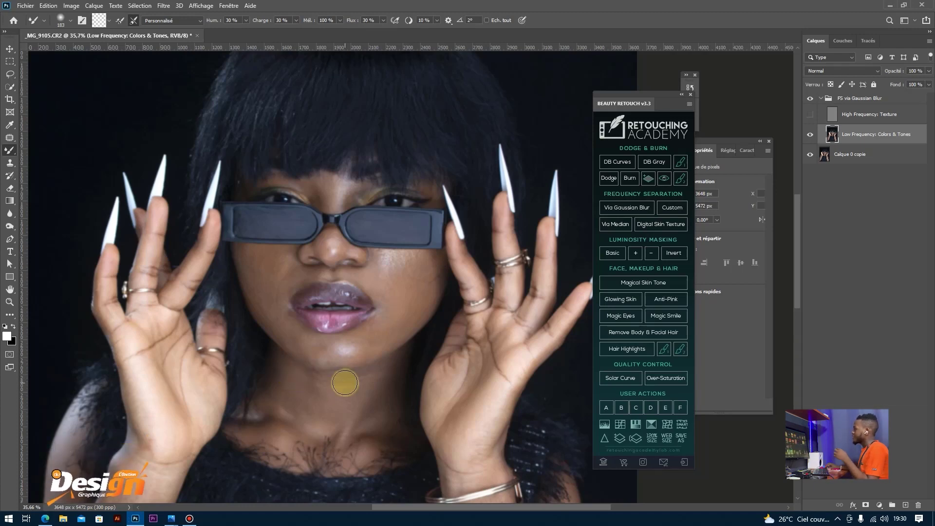
pyautogui.click(809, 116)
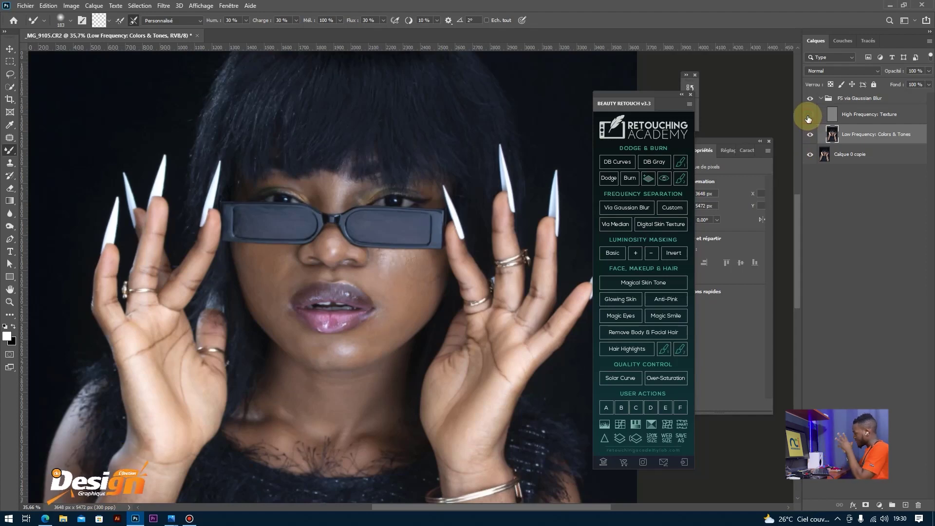
pyautogui.scroll(3, 362, 195)
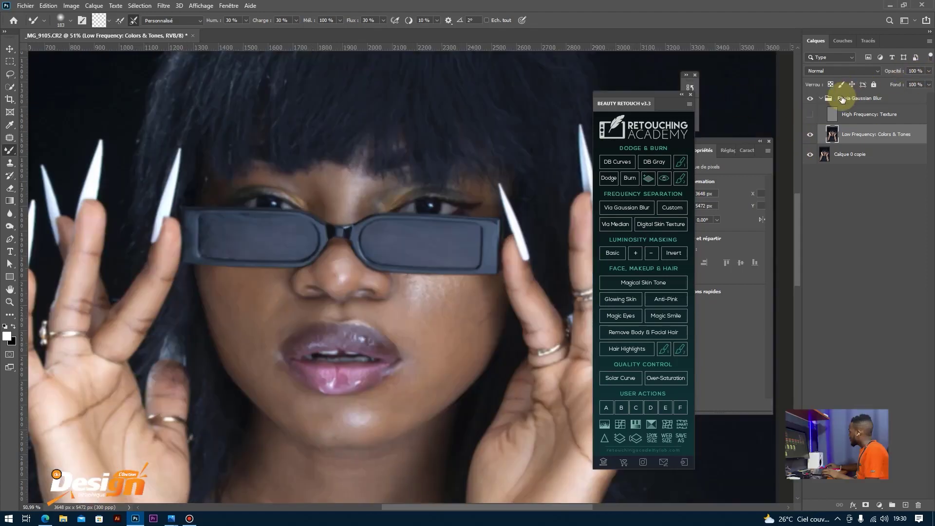
pyautogui.click(810, 115)
# - Clean the Mixer Brush and review its wetness, load, mix, flow, smoothing and angle settings
pyautogui.scroll(3, 349, 176)
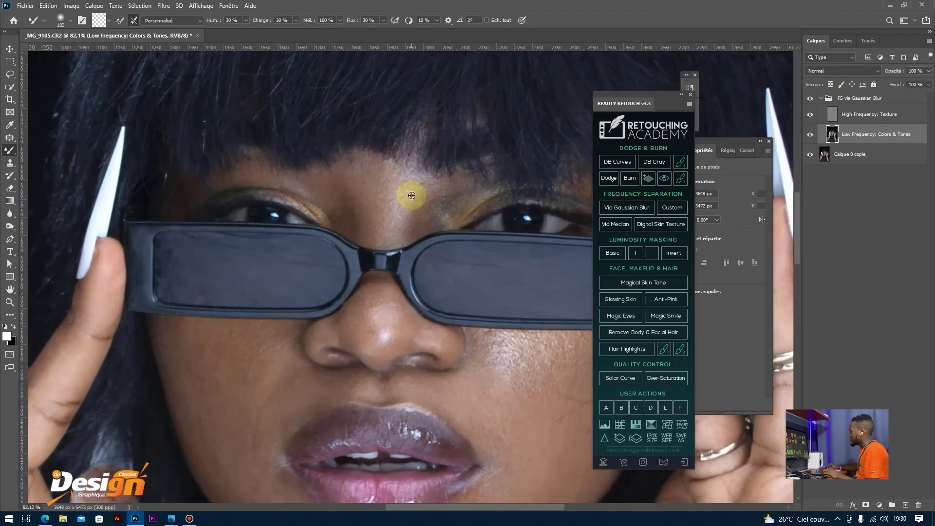
pyautogui.scroll(1, 412, 196)
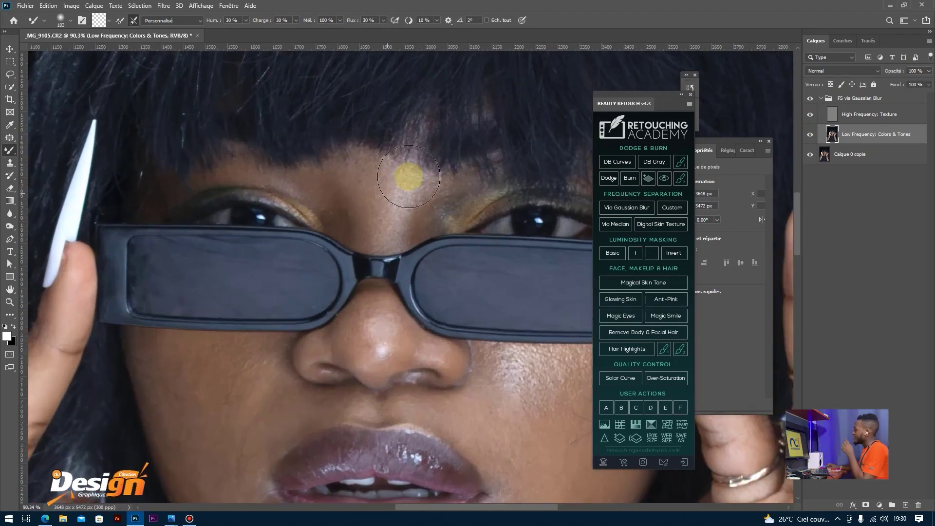
pyautogui.click(110, 21)
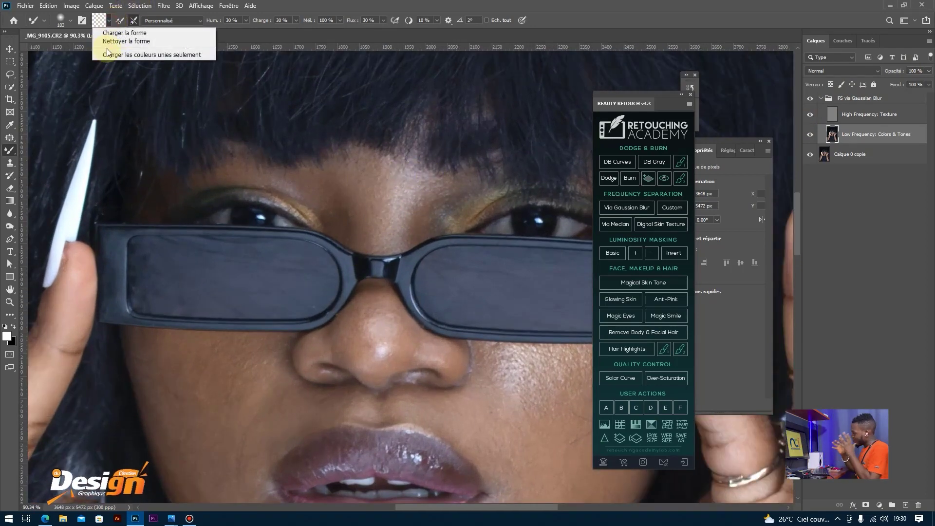
pyautogui.click(113, 42)
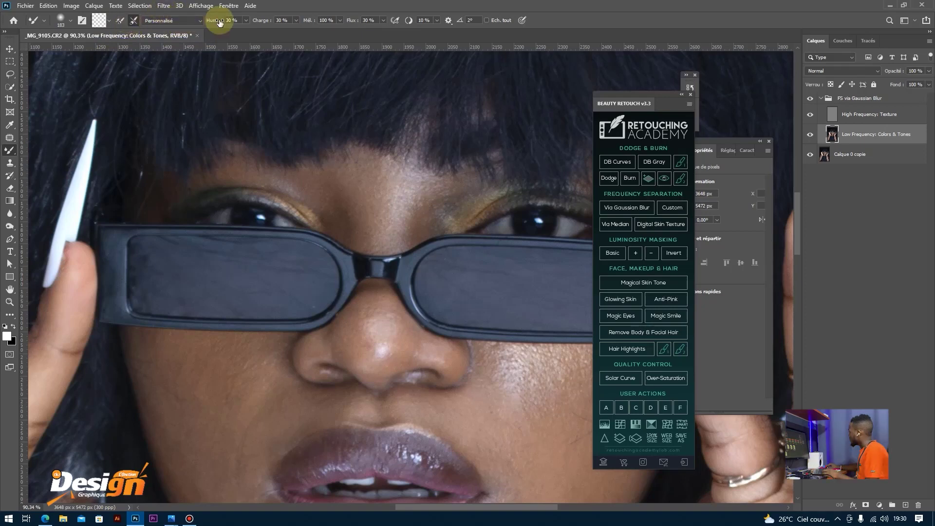
pyautogui.click(239, 21)
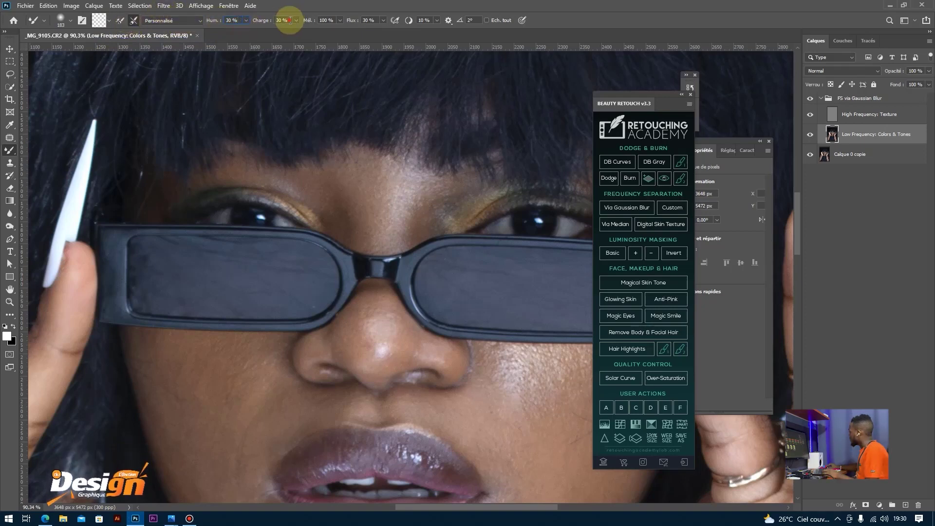
pyautogui.click(327, 19)
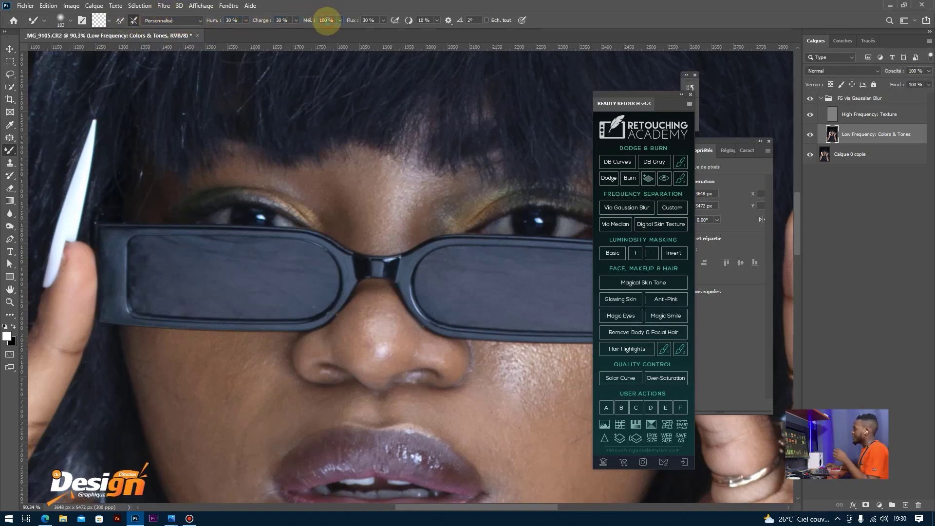
pyautogui.click(424, 20)
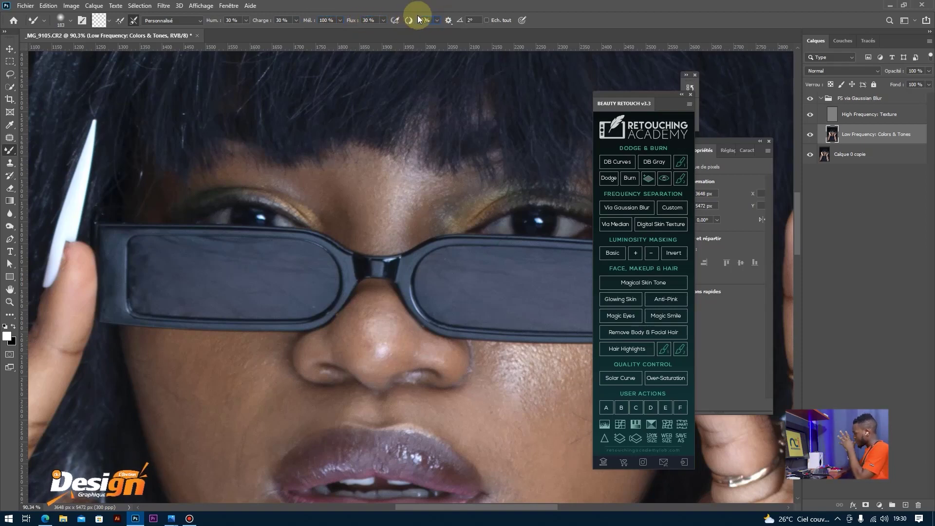
pyautogui.click(476, 19)
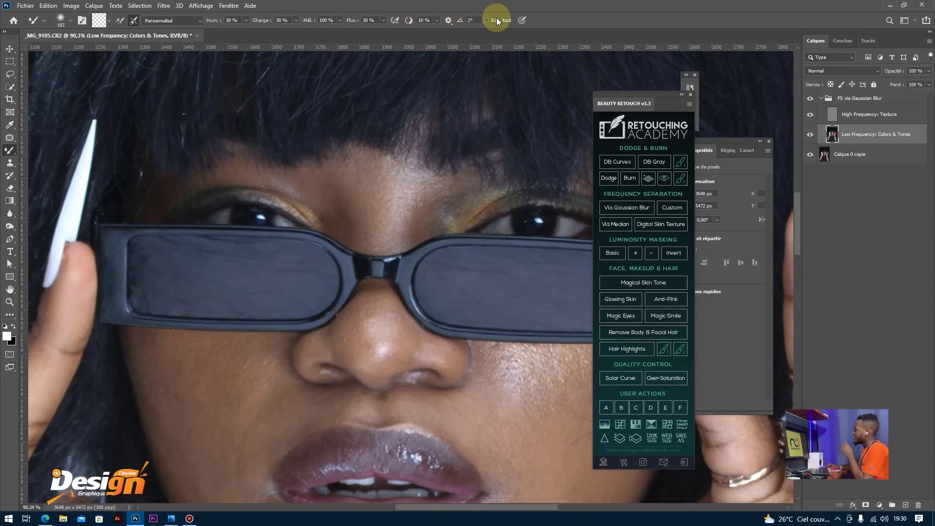
# - Smooth the forehead skin between the eyebrows with a 135 px Mixer Brush on the low-frequency layer
pyautogui.scroll(3, 336, 152)
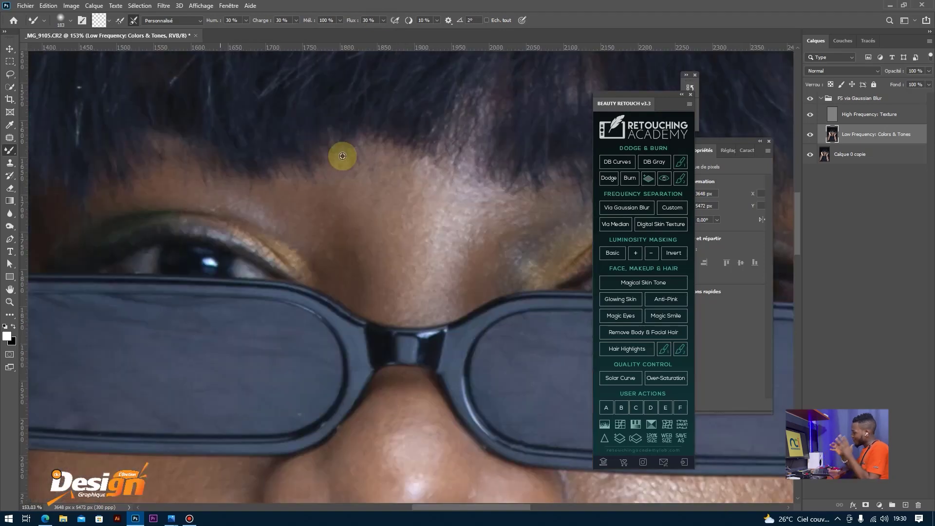
pyautogui.moveTo(328, 206); pyautogui.dragTo(311, 207)
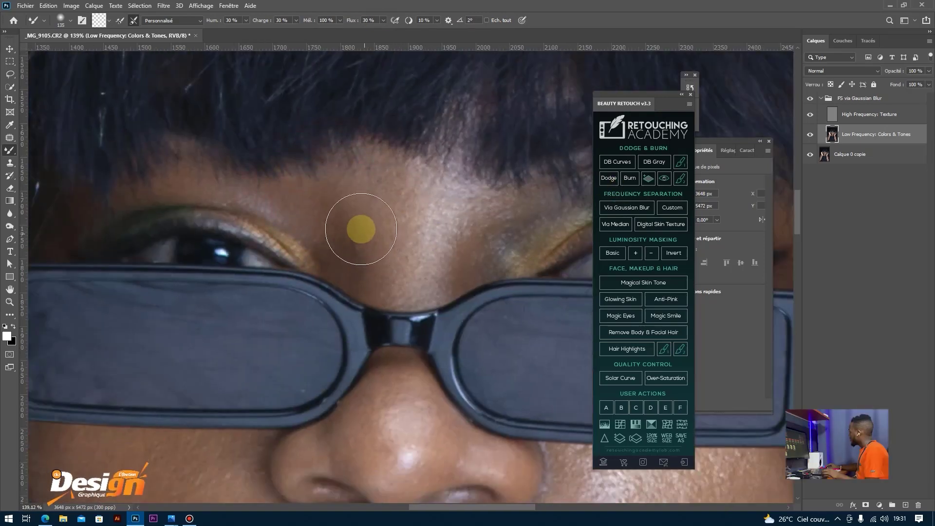
pyautogui.moveTo(357, 229)
pyautogui.mouseDown()
pyautogui.moveTo(365, 260)
pyautogui.moveTo(386, 235)
pyautogui.moveTo(406, 240)
pyautogui.moveTo(413, 271)
pyautogui.moveTo(419, 243)
pyautogui.moveTo(434, 223)
pyautogui.moveTo(442, 230)
pyautogui.moveTo(432, 222)
pyautogui.moveTo(437, 200)
pyautogui.moveTo(484, 204)
pyautogui.moveTo(484, 213)
pyautogui.moveTo(385, 205)
pyautogui.moveTo(375, 194)
pyautogui.moveTo(394, 174)
pyautogui.mouseUp()
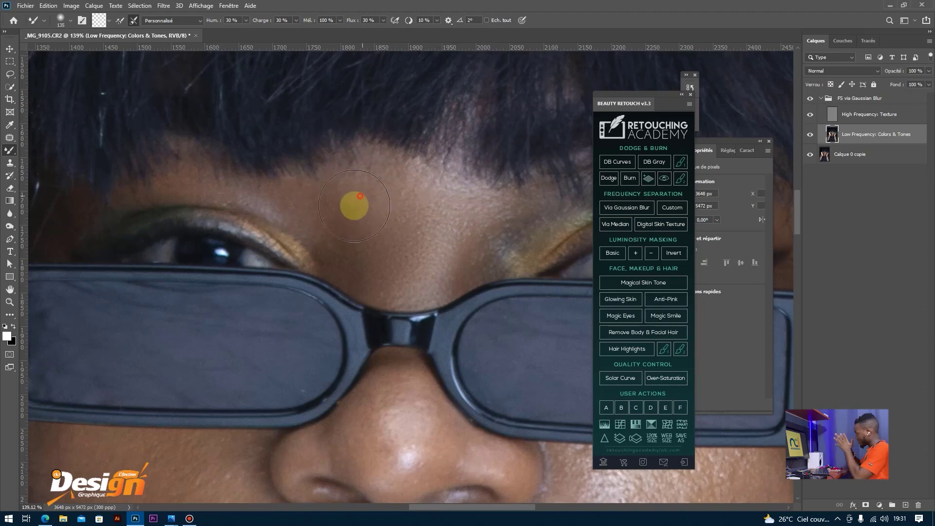
# - Blend the skin above the eyelid with a 34 px Mixer Brush and around the bridge of the nose with a 72 px one
pyautogui.moveTo(204, 188); pyautogui.dragTo(165, 187)
pyautogui.moveTo(165, 187)
pyautogui.mouseDown()
pyautogui.moveTo(206, 180)
pyautogui.moveTo(206, 193)
pyautogui.moveTo(215, 188)
pyautogui.moveTo(231, 204)
pyautogui.moveTo(235, 189)
pyautogui.moveTo(261, 201)
pyautogui.moveTo(262, 185)
pyautogui.moveTo(282, 201)
pyautogui.mouseUp()
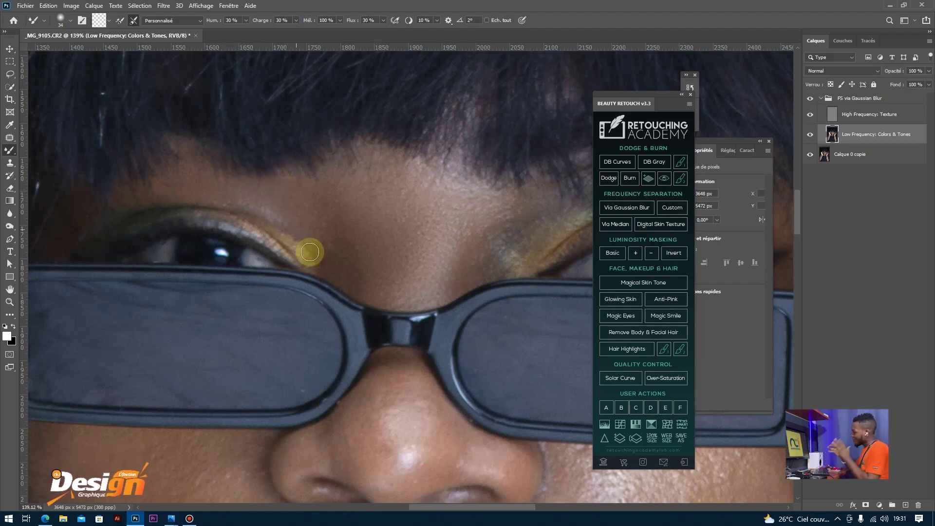
pyautogui.moveTo(324, 252); pyautogui.dragTo(332, 265)
pyautogui.moveTo(483, 253); pyautogui.dragTo(497, 261)
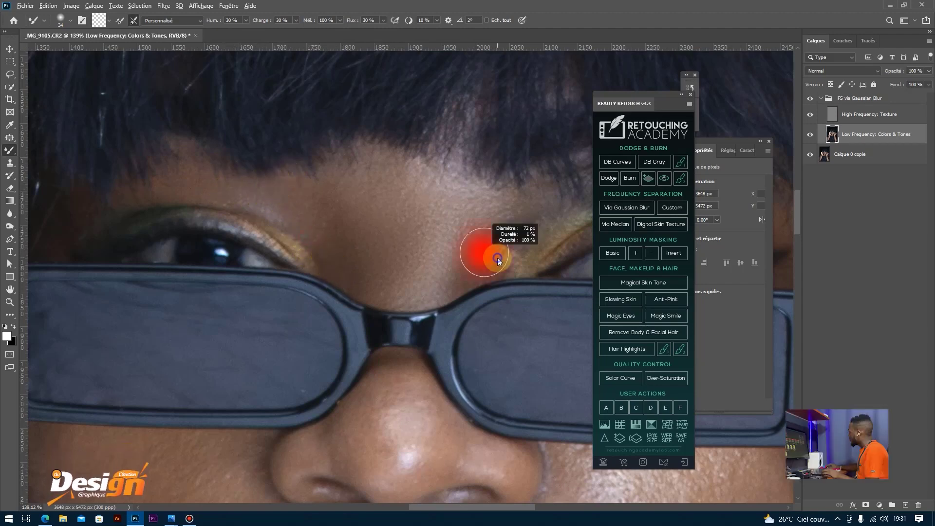
pyautogui.moveTo(414, 287)
pyautogui.mouseDown()
pyautogui.moveTo(449, 262)
pyautogui.moveTo(459, 278)
pyautogui.moveTo(490, 263)
pyautogui.moveTo(513, 224)
pyautogui.mouseUp()
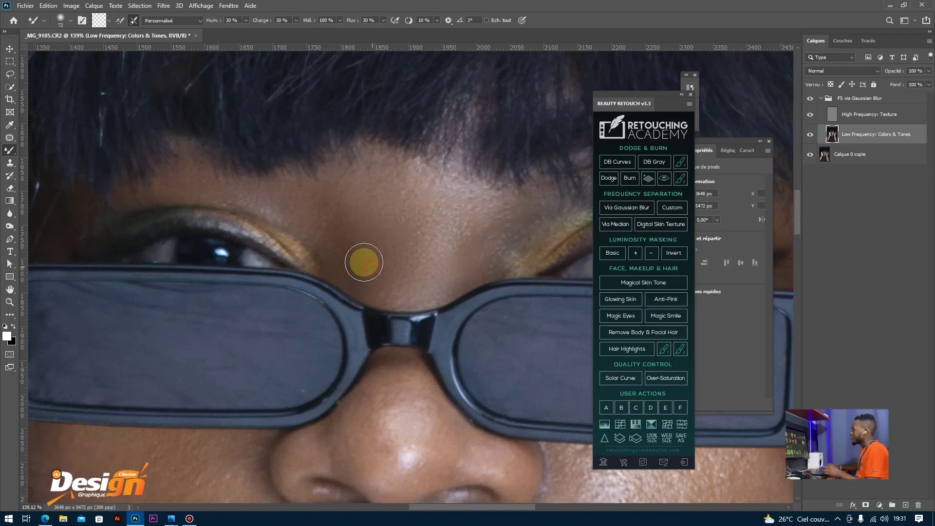
pyautogui.moveTo(364, 262); pyautogui.dragTo(351, 272)
# - Compare the forehead before and after the smoothing and undo the Mixer Brush strokes
pyautogui.scroll(-6, 347, 324)
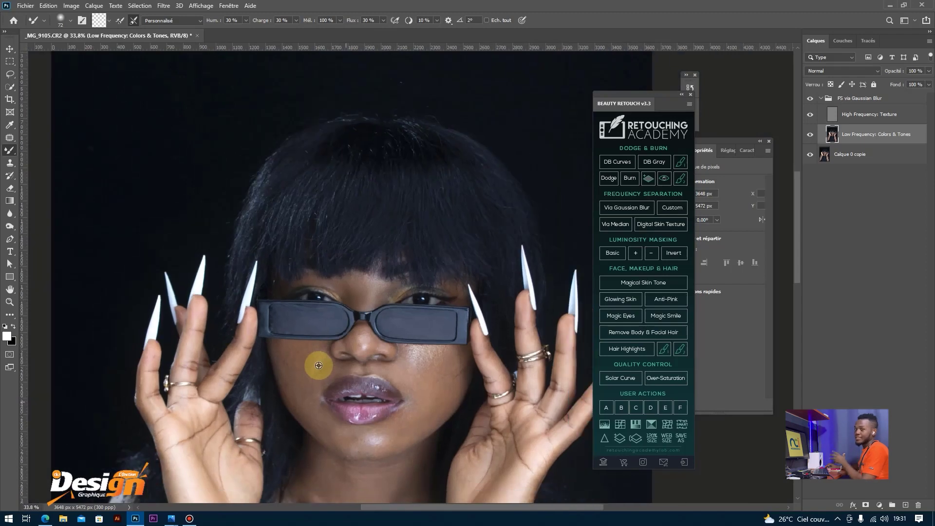
pyautogui.scroll(3, 315, 361)
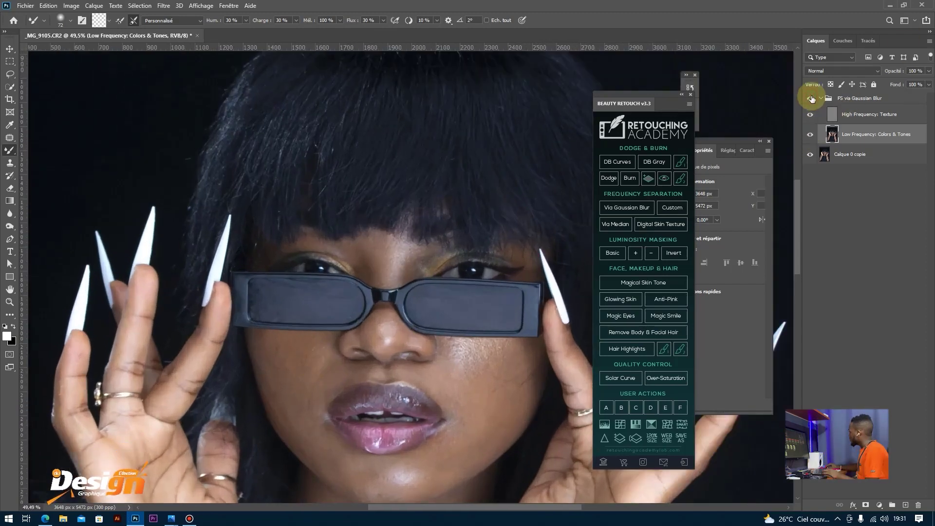
pyautogui.scroll(9, 382, 259)
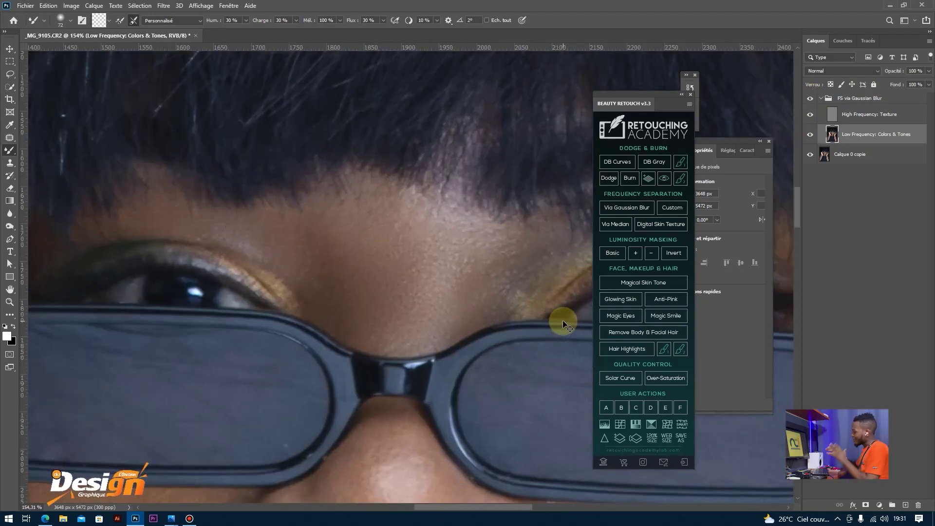
pyautogui.hotkey('ctrl', 'z')
pyautogui.hotkey('ctrl', 'shift', 'z')
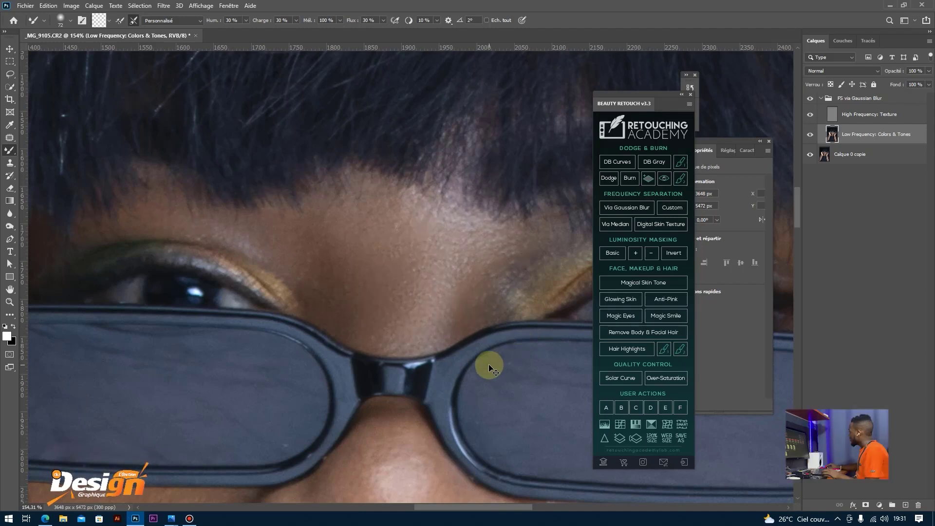
pyautogui.hotkey('ctrl', 'z')
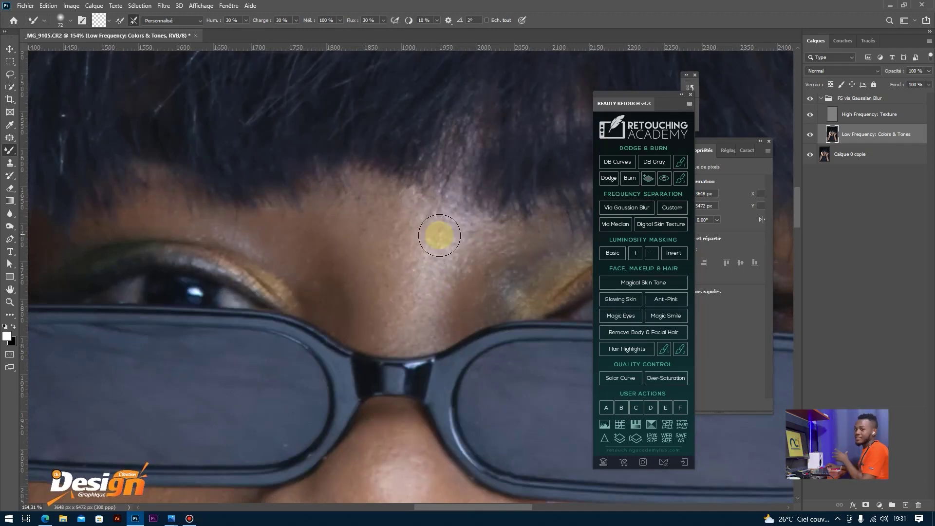
# - Smooth the forehead highlight between the eyebrows down to the bridge of the glasses with small Mixer Brush strokes
pyautogui.scroll(1, 368, 260)
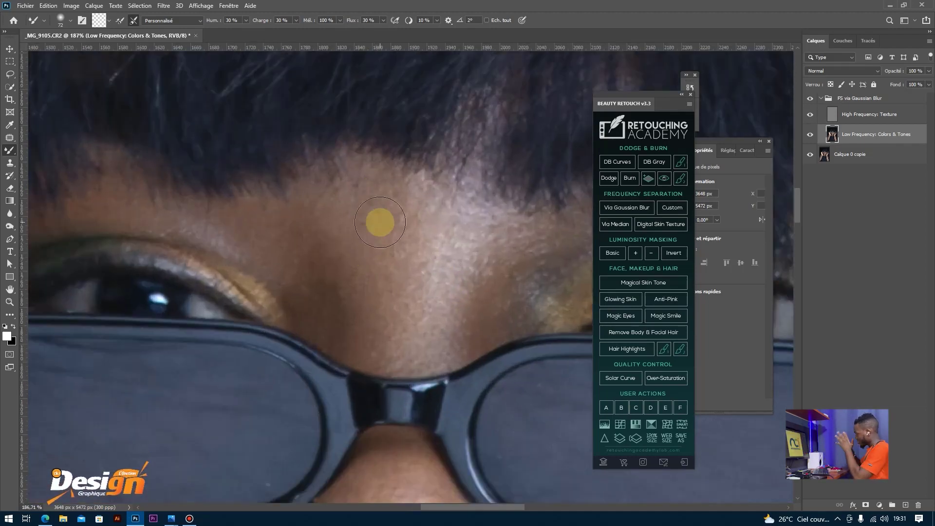
pyautogui.moveTo(420, 245)
pyautogui.mouseDown()
pyautogui.moveTo(459, 250)
pyautogui.moveTo(455, 329)
pyautogui.mouseUp()
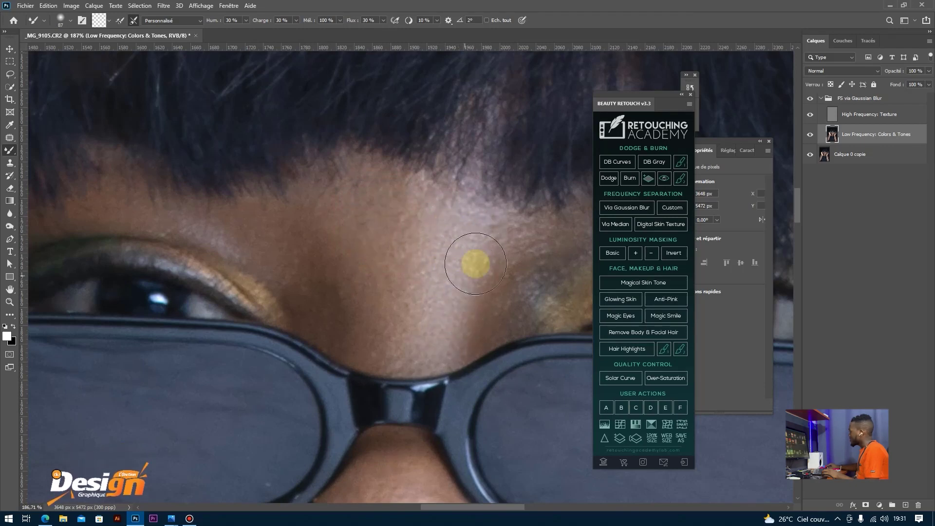
pyautogui.moveTo(354, 209)
pyautogui.mouseDown()
pyautogui.moveTo(368, 296)
pyautogui.moveTo(375, 230)
pyautogui.mouseUp()
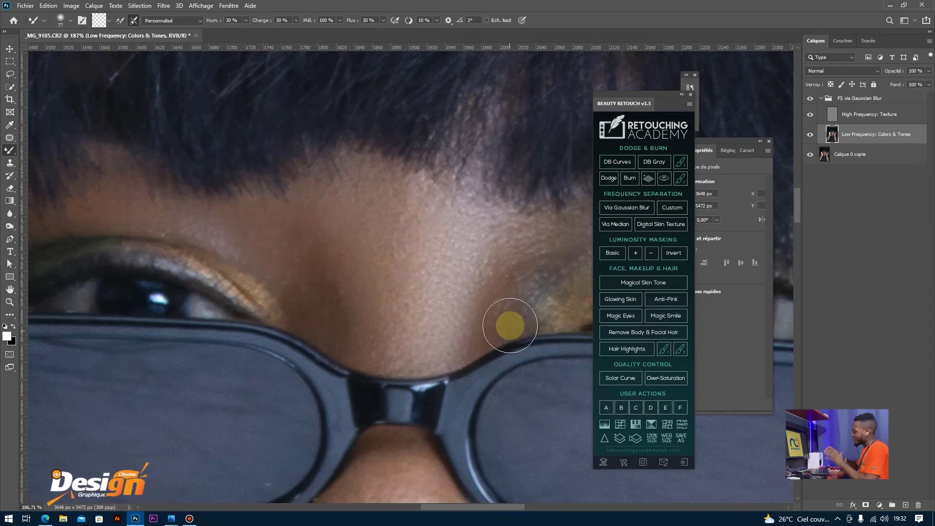
# - Blend the shiny skin on the cheek below the right-hand lens and out to the cheekbone with the Mixer Brush
pyautogui.scroll(-10, 510, 326)
pyautogui.scroll(7, 361, 289)
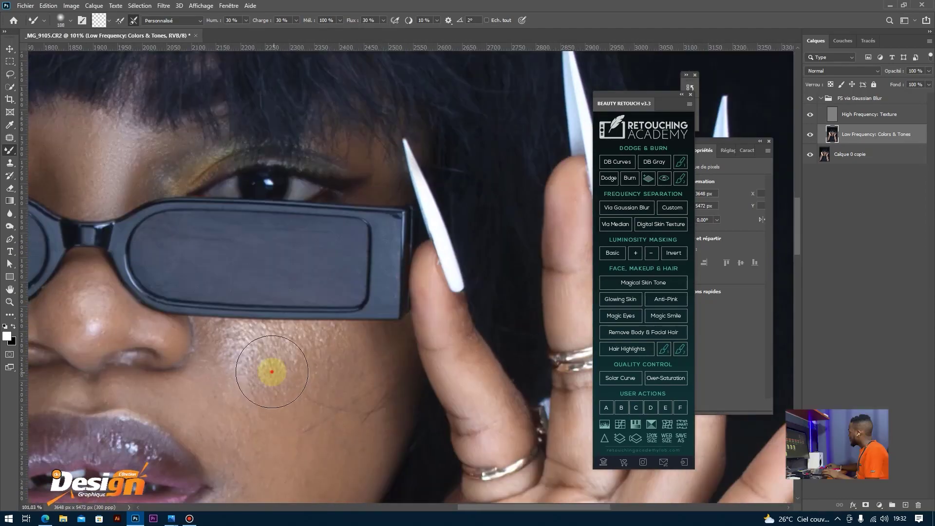
pyautogui.scroll(-2, 284, 330)
pyautogui.moveTo(284, 330)
pyautogui.mouseDown()
pyautogui.moveTo(344, 325)
pyautogui.moveTo(288, 348)
pyautogui.mouseUp()
pyautogui.moveTo(225, 308); pyautogui.dragTo(228, 324)
pyautogui.click(366, 277)
pyautogui.moveTo(365, 277); pyautogui.dragTo(387, 259)
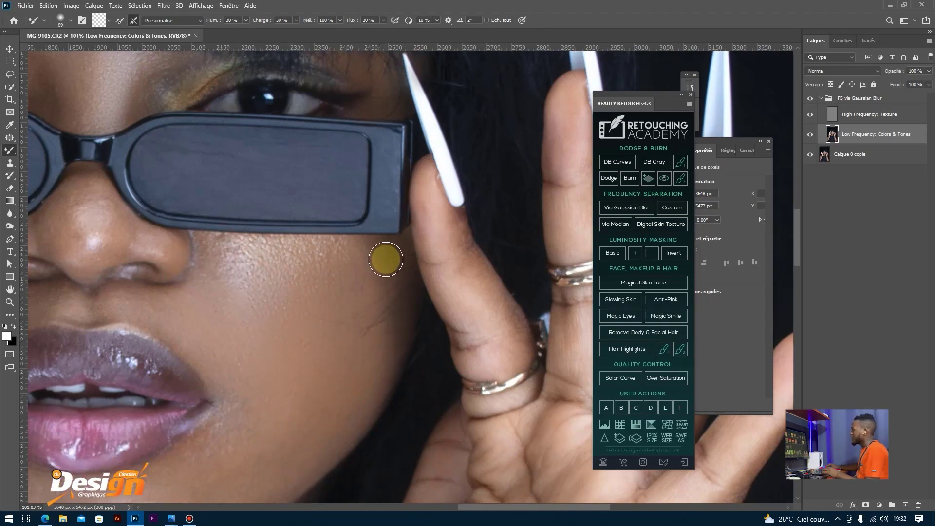
# - Smooth the opposite cheek beneath the left-hand lens with the Mixer Brush
pyautogui.scroll(-5, 214, 326)
pyautogui.scroll(7, 89, 271)
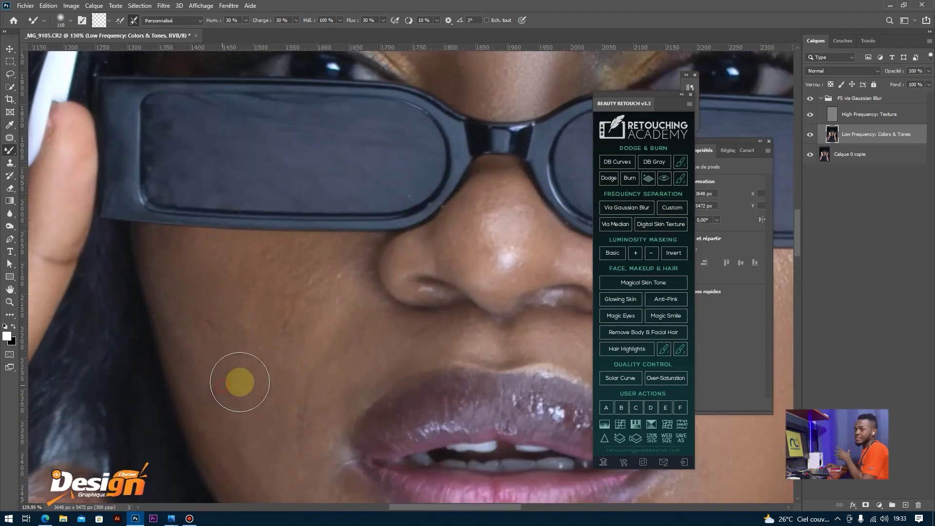
pyautogui.moveTo(240, 382); pyautogui.dragTo(263, 331)
pyautogui.moveTo(277, 290); pyautogui.dragTo(287, 405)
# - Even out the tones on the nose, its nostril edges and the skin above the upper lip with the Mixer Brush
pyautogui.scroll(-5, 303, 364)
pyautogui.scroll(5, 392, 311)
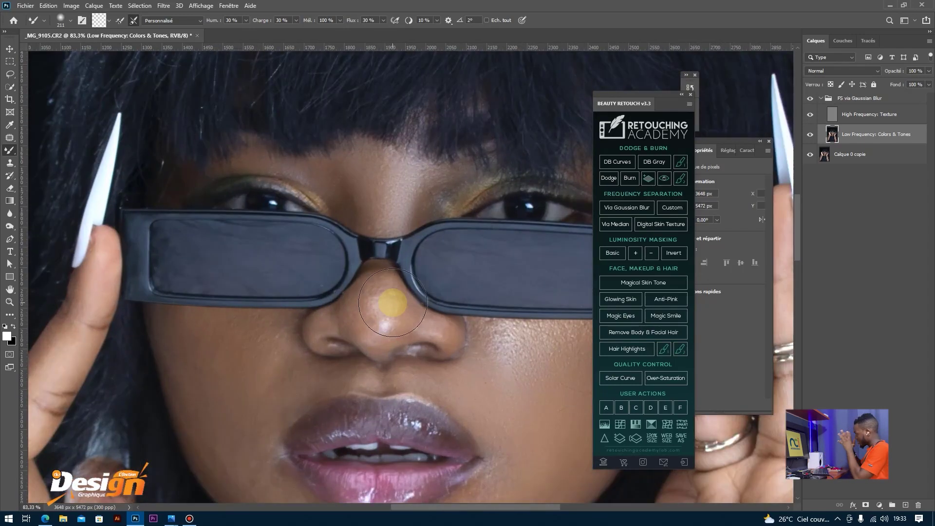
pyautogui.moveTo(390, 307); pyautogui.dragTo(374, 301)
pyautogui.moveTo(383, 341); pyautogui.dragTo(370, 279)
pyautogui.moveTo(287, 334); pyautogui.dragTo(289, 331)
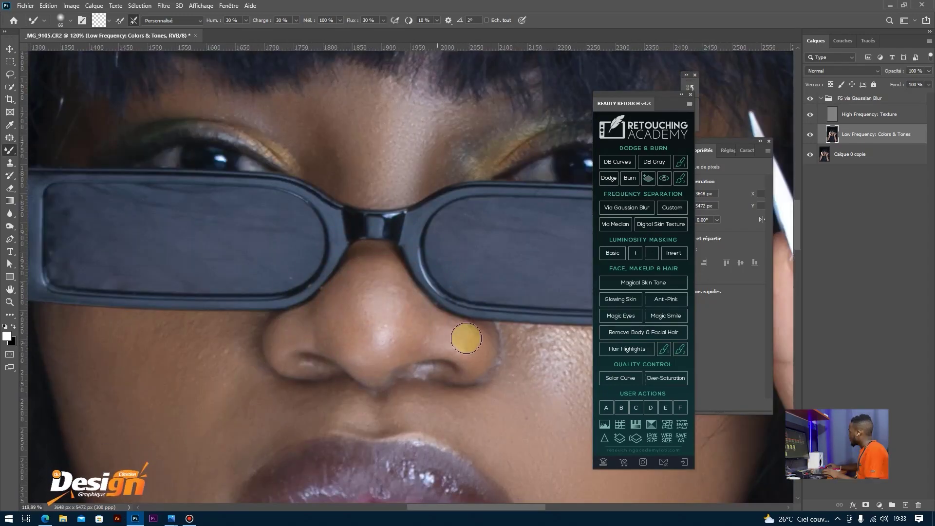
pyautogui.moveTo(452, 402); pyautogui.dragTo(403, 387)
# - Smooth the left-hand lower cheek and the chin below the lips with a larger Mixer Brush, checking against the hidden retouch group
pyautogui.scroll(-4, 213, 416)
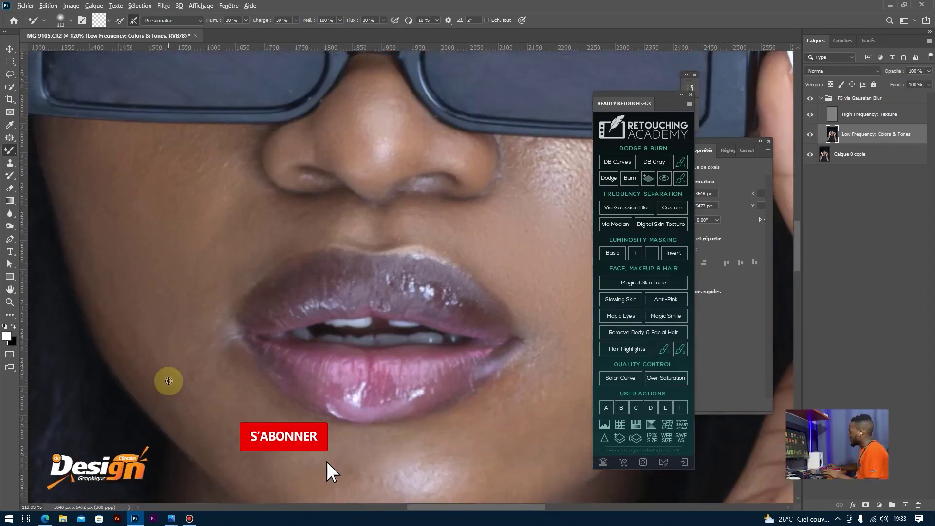
pyautogui.moveTo(147, 378)
pyautogui.mouseDown()
pyautogui.moveTo(193, 428)
pyautogui.moveTo(220, 386)
pyautogui.moveTo(141, 287)
pyautogui.moveTo(157, 222)
pyautogui.moveTo(149, 305)
pyautogui.mouseUp()
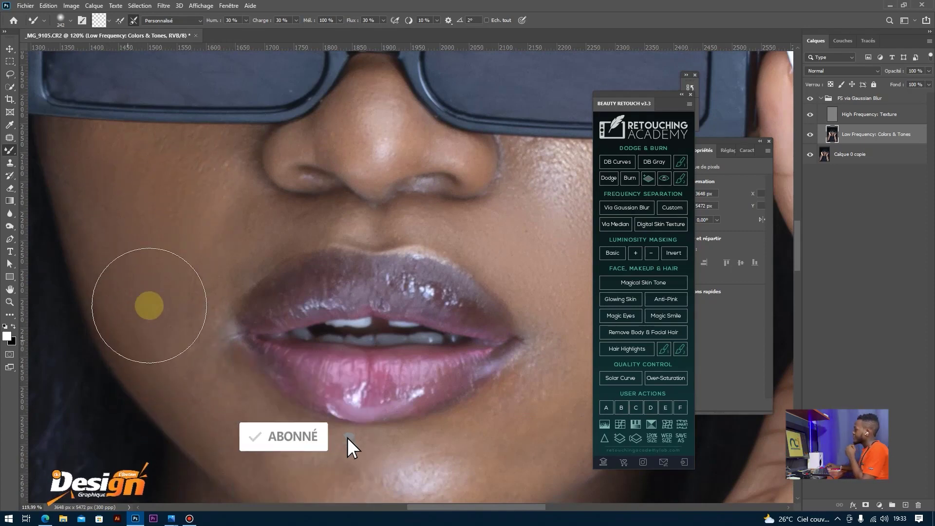
pyautogui.scroll(-2, 156, 391)
pyautogui.moveTo(238, 459)
pyautogui.mouseDown()
pyautogui.moveTo(239, 424)
pyautogui.moveTo(347, 448)
pyautogui.moveTo(399, 416)
pyautogui.mouseUp()
pyautogui.scroll(-4, 302, 371)
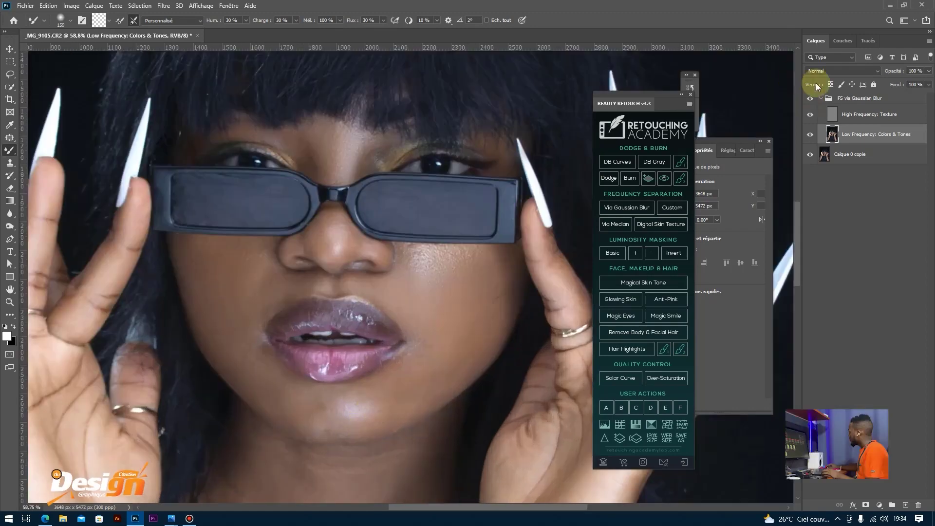
pyautogui.click(811, 99)
# - Even out the skin tones around the mouth and above the upper lip with the Mixer Brush
pyautogui.scroll(3, 475, 319)
pyautogui.moveTo(478, 266); pyautogui.dragTo(444, 284)
pyautogui.moveTo(177, 210); pyautogui.dragTo(158, 235)
pyautogui.moveTo(458, 507); pyautogui.dragTo(417, 507)
pyautogui.moveTo(300, 251)
pyautogui.mouseDown()
pyautogui.moveTo(278, 267)
pyautogui.moveTo(283, 246)
pyautogui.mouseUp()
pyautogui.moveTo(354, 255); pyautogui.dragTo(424, 252)
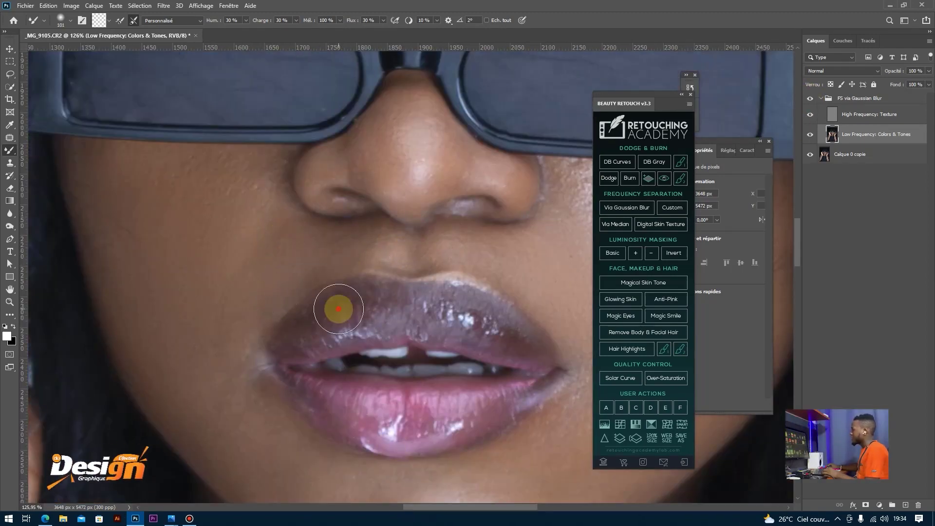
# - Soften the uneven tones across the upper lip with short Mixer Brush strokes
pyautogui.moveTo(338, 309)
pyautogui.mouseDown()
pyautogui.moveTo(300, 327)
pyautogui.moveTo(335, 313)
pyautogui.mouseUp()
pyautogui.moveTo(460, 322); pyautogui.dragTo(519, 352)
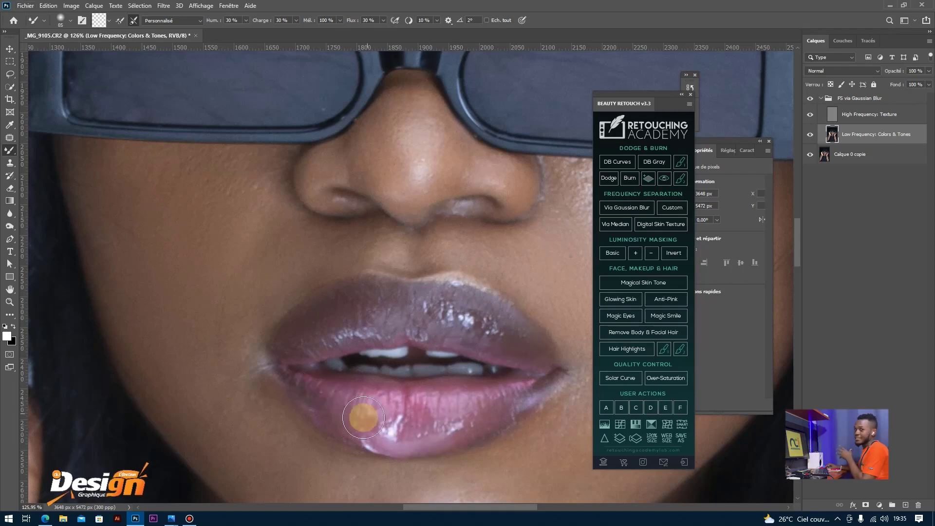
pyautogui.scroll(-3, 149, 298)
pyautogui.moveTo(150, 296); pyautogui.dragTo(170, 284)
pyautogui.scroll(-10, 278, 386)
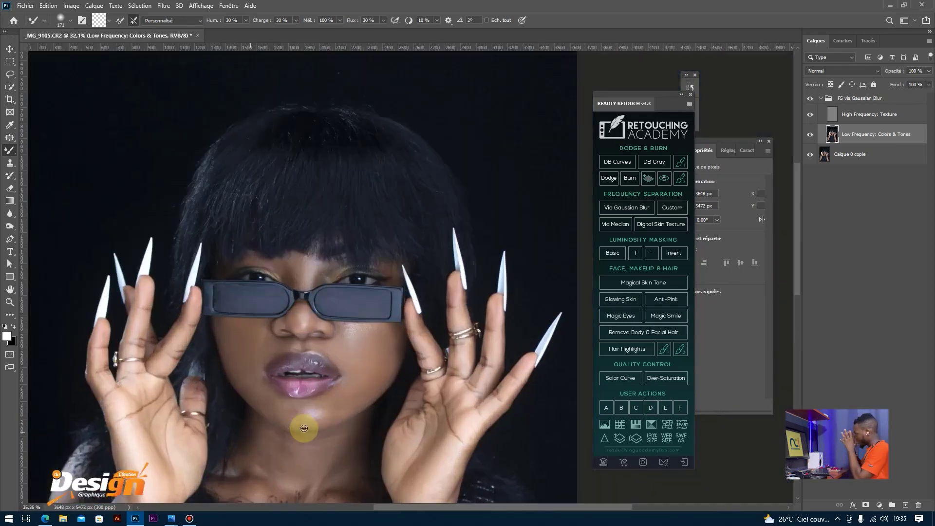
# - Hide the High Frequency: Texture layer and smooth the chin and both lower cheeks on the low-frequency layer with the Mixer Brush
pyautogui.scroll(4, 297, 416)
pyautogui.moveTo(299, 215); pyautogui.dragTo(301, 214)
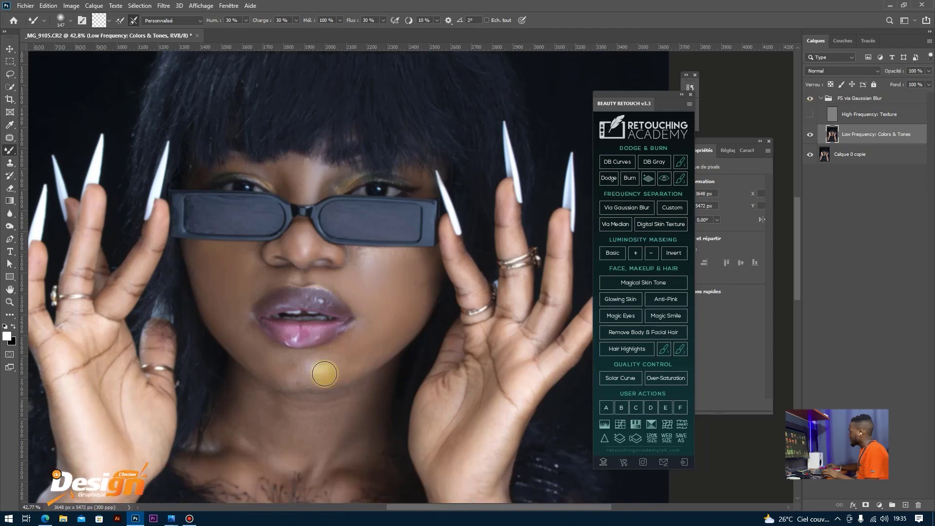
pyautogui.scroll(4, 326, 374)
pyautogui.moveTo(375, 338)
pyautogui.mouseDown()
pyautogui.moveTo(351, 372)
pyautogui.moveTo(450, 295)
pyautogui.moveTo(430, 303)
pyautogui.moveTo(437, 315)
pyautogui.moveTo(460, 253)
pyautogui.mouseUp()
pyautogui.moveTo(144, 220)
pyautogui.mouseDown()
pyautogui.moveTo(154, 294)
pyautogui.moveTo(179, 350)
pyautogui.moveTo(188, 321)
pyautogui.moveTo(189, 344)
pyautogui.moveTo(189, 330)
pyautogui.moveTo(174, 329)
pyautogui.moveTo(233, 362)
pyautogui.moveTo(251, 327)
pyautogui.mouseUp()
pyautogui.moveTo(383, 329); pyautogui.dragTo(364, 337)
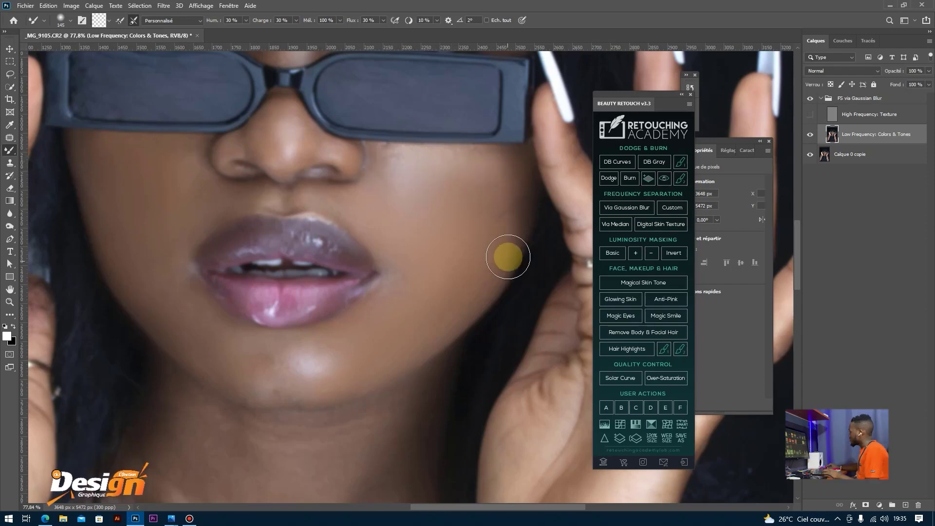
pyautogui.keyDown('alt'); pyautogui.rightClick(511, 207); pyautogui.keyUp('alt')
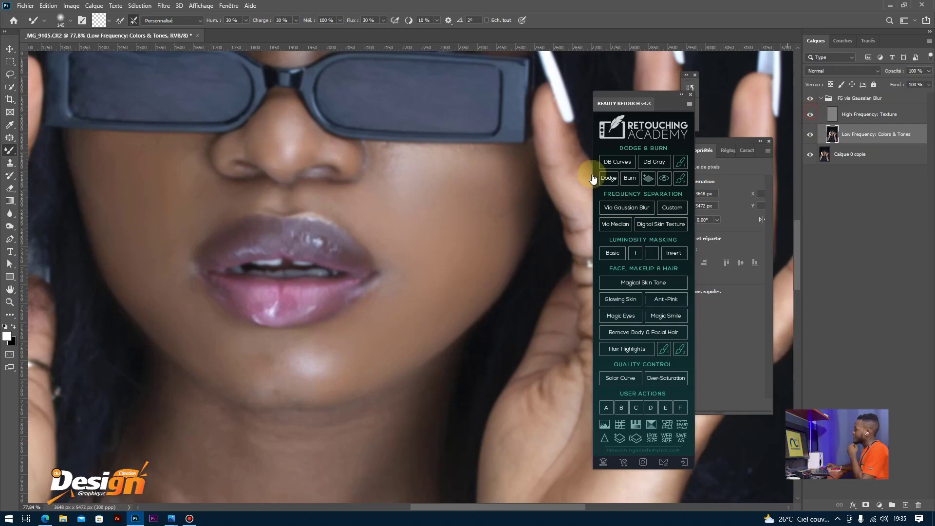
# - Examine the smoothed face at close and full view with the High Frequency: Texture layer shown
pyautogui.scroll(-5, 305, 219)
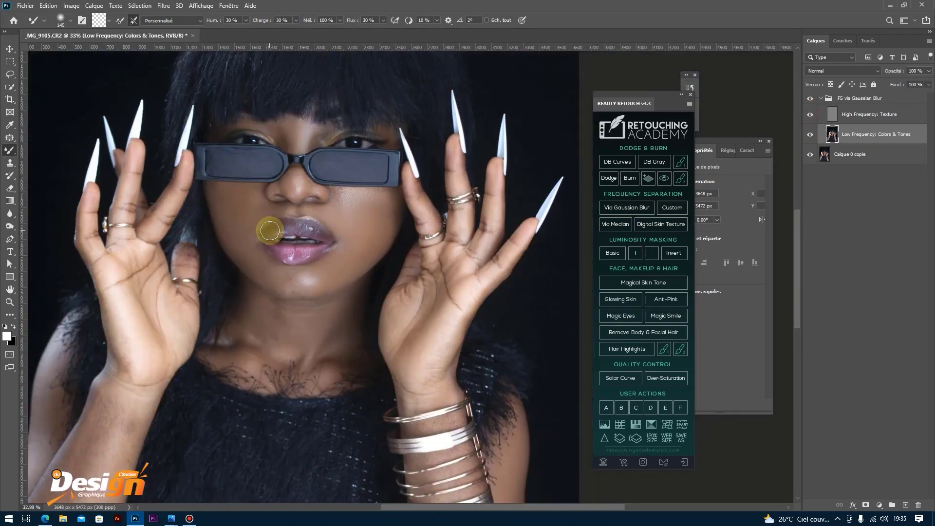
pyautogui.scroll(-5, 276, 395)
pyautogui.scroll(6, 294, 260)
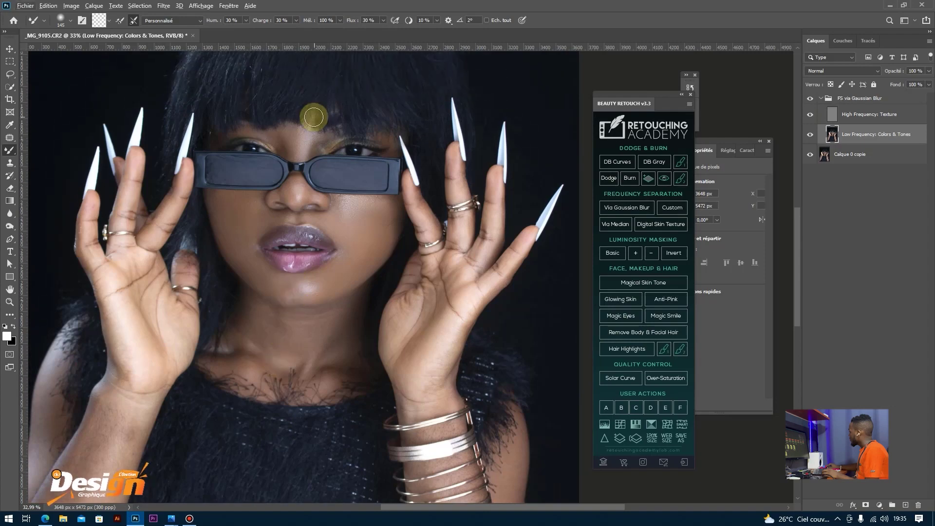
pyautogui.scroll(5, 313, 122)
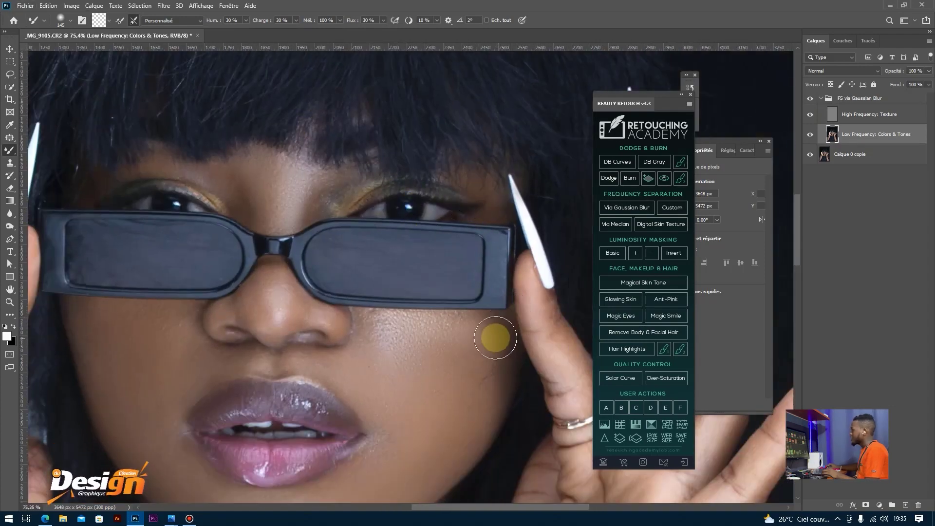
pyautogui.scroll(-6, 261, 393)
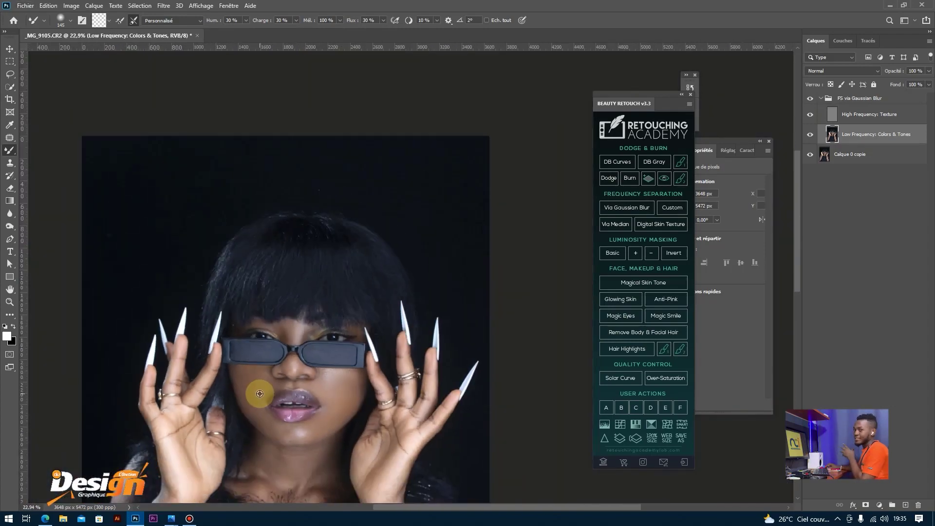
pyautogui.scroll(3, 259, 394)
# - Hide the High Frequency: Texture layer and blend the right-hand cheek down to the mouth corner with a Mixer Brush of about 317 px
pyautogui.click(810, 115)
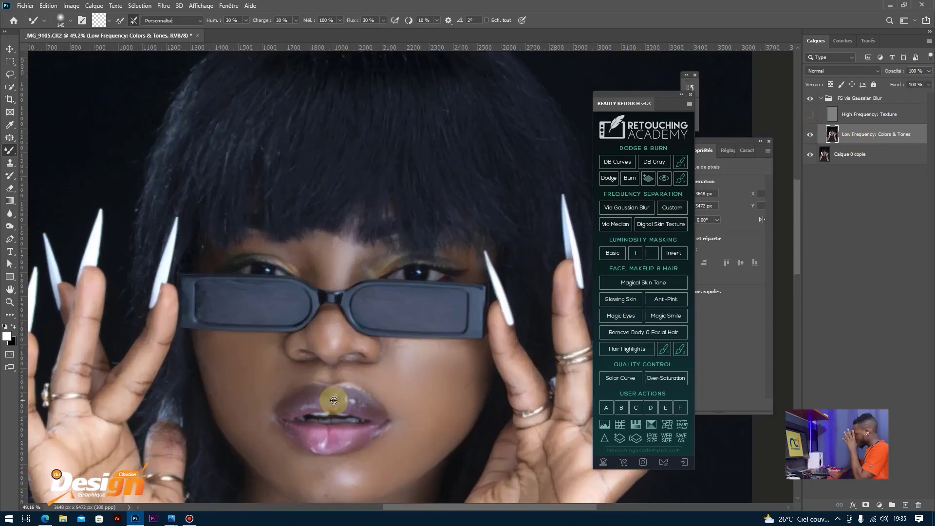
pyautogui.scroll(4, 334, 400)
pyautogui.scroll(-4, 331, 406)
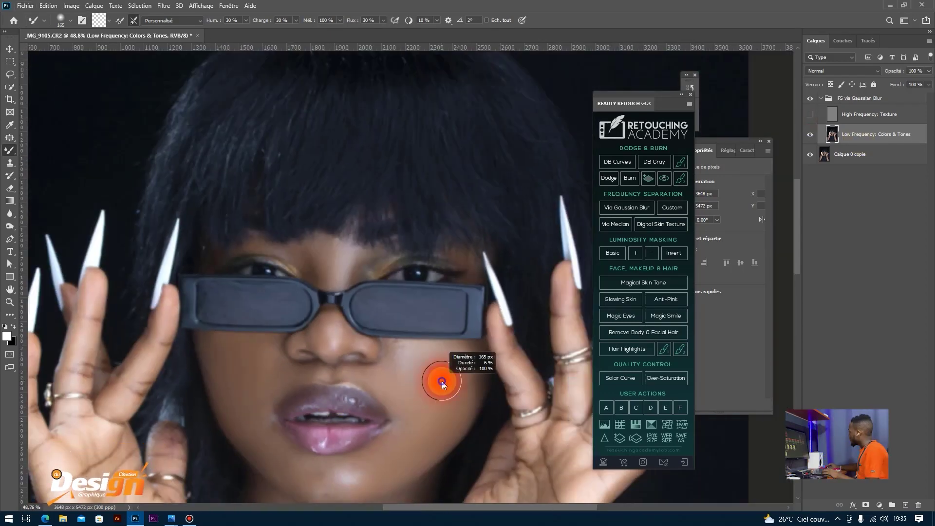
pyautogui.moveTo(444, 389); pyautogui.dragTo(457, 395)
pyautogui.moveTo(439, 389)
pyautogui.mouseDown()
pyautogui.moveTo(435, 371)
pyautogui.moveTo(419, 375)
pyautogui.moveTo(455, 372)
pyautogui.moveTo(423, 440)
pyautogui.mouseUp()
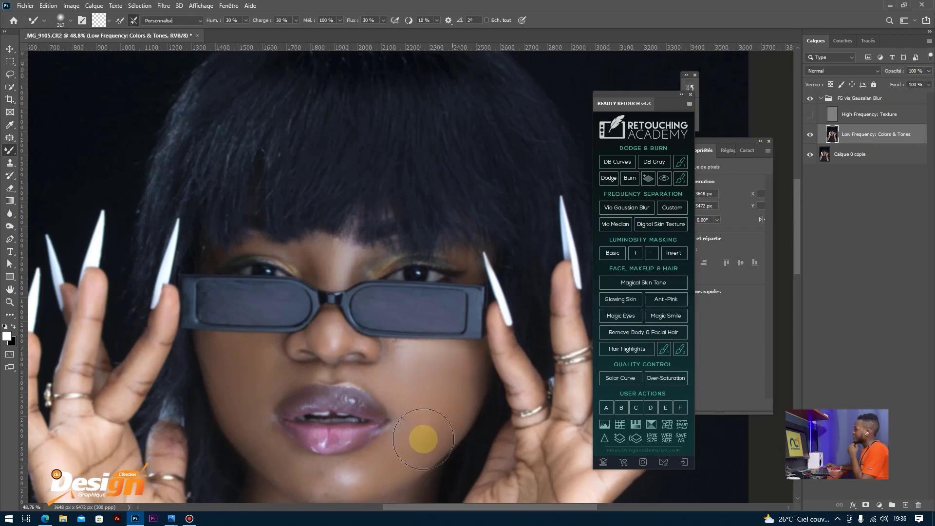
# - Smooth the skin under the left-hand lens and beside the nose with a Mixer Brush of about 78 px
pyautogui.scroll(-1, 420, 427)
pyautogui.moveTo(237, 323)
pyautogui.mouseDown()
pyautogui.moveTo(259, 313)
pyautogui.moveTo(245, 324)
pyautogui.moveTo(185, 326)
pyautogui.mouseUp()
pyautogui.scroll(5, 210, 290)
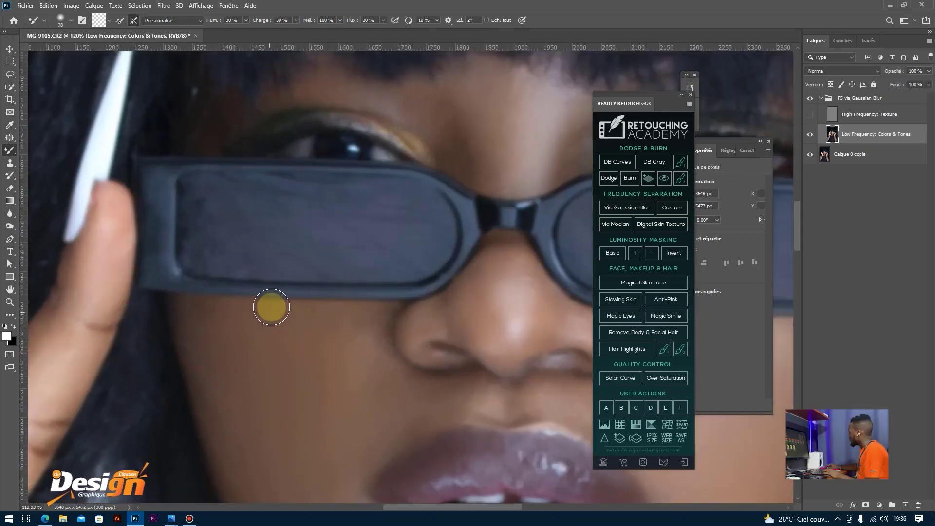
pyautogui.moveTo(272, 307)
pyautogui.mouseDown()
pyautogui.moveTo(298, 300)
pyautogui.moveTo(387, 301)
pyautogui.moveTo(383, 383)
pyautogui.mouseUp()
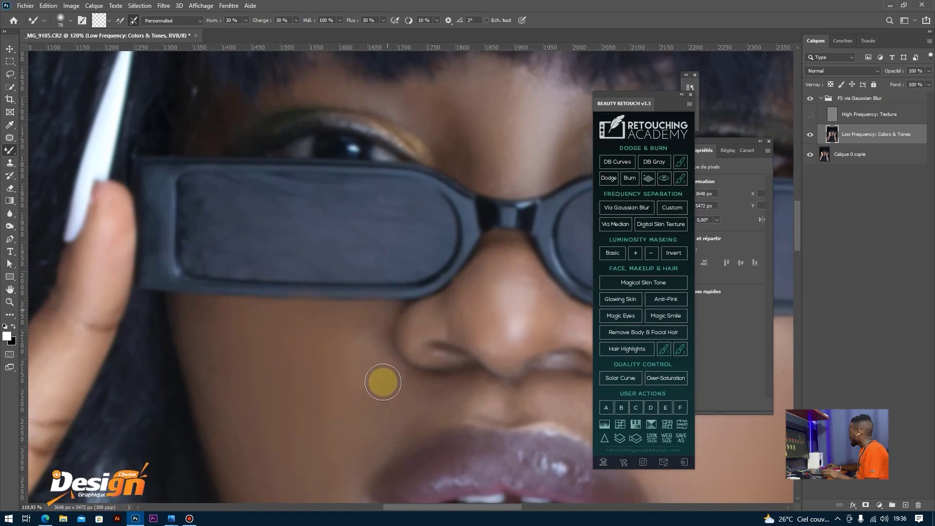
# - Smooth the skin along the lower edge of the right-hand lens, from the nose out across the cheek, with the Mixer Brush
pyautogui.moveTo(443, 506); pyautogui.dragTo(486, 507)
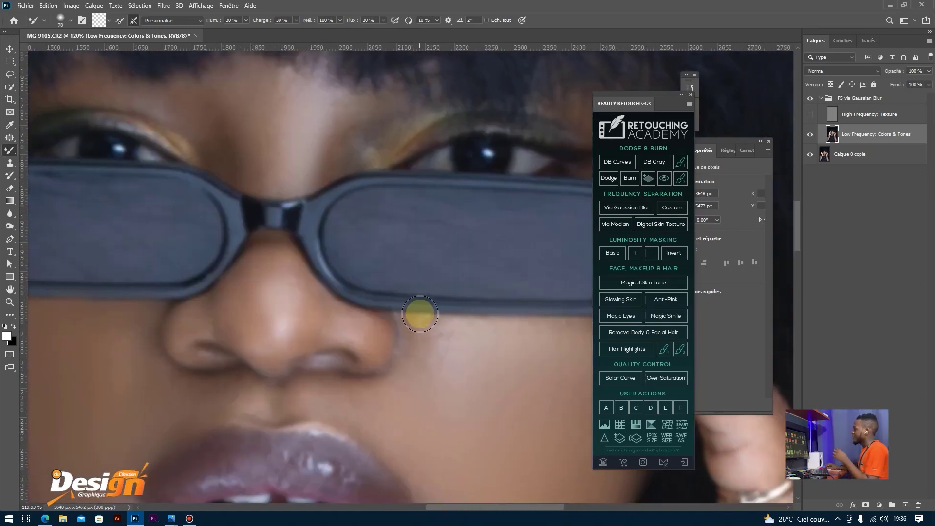
pyautogui.moveTo(415, 324); pyautogui.dragTo(528, 331)
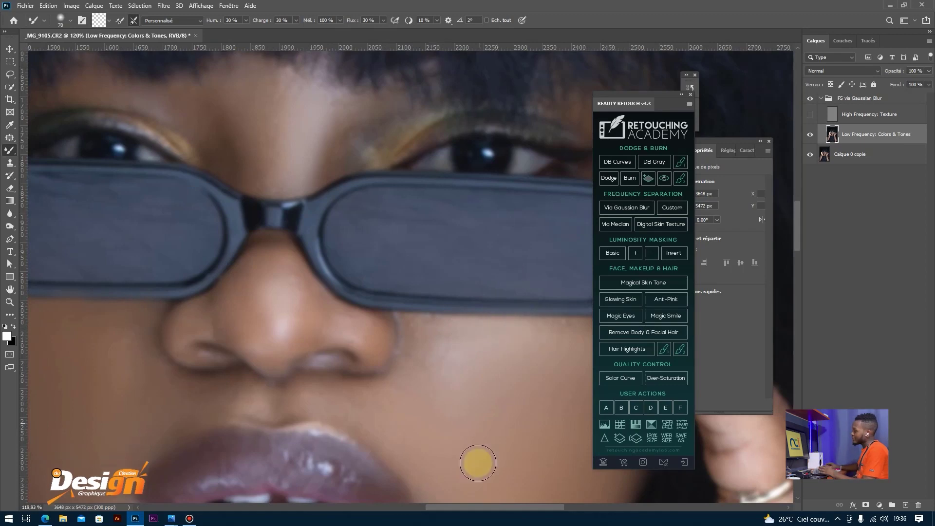
pyautogui.moveTo(448, 507)
pyautogui.mouseDown()
pyautogui.moveTo(505, 503)
pyautogui.moveTo(457, 505)
pyautogui.mouseUp()
pyautogui.moveTo(362, 324); pyautogui.dragTo(453, 326)
# - Blend the skin above the inner corner of the left-hand eye with the Mixer Brush
pyautogui.scroll(-4, 331, 352)
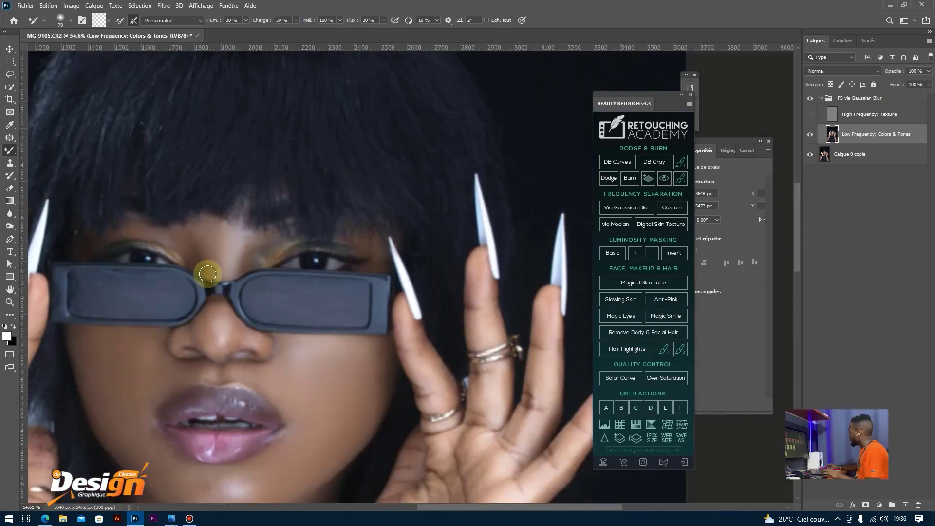
pyautogui.scroll(2, 206, 258)
pyautogui.scroll(2, 58, 232)
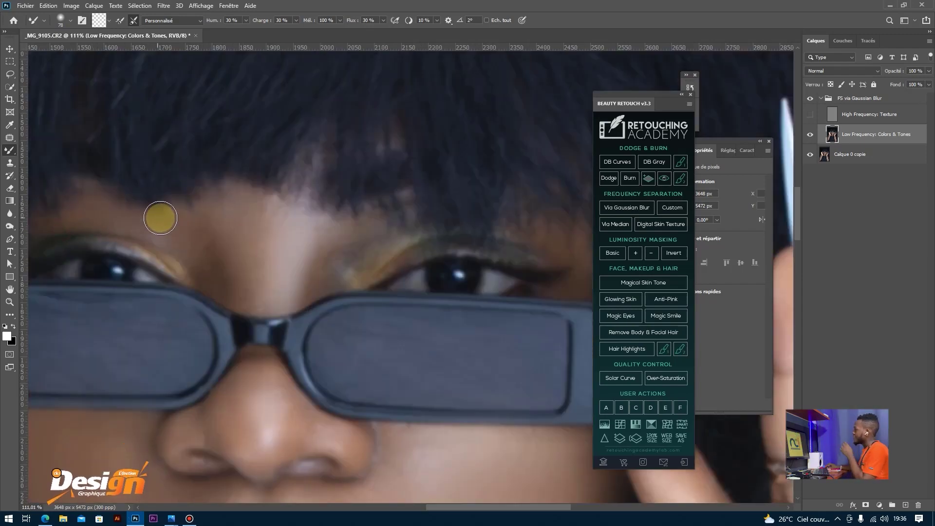
pyautogui.moveTo(180, 224); pyautogui.dragTo(195, 236)
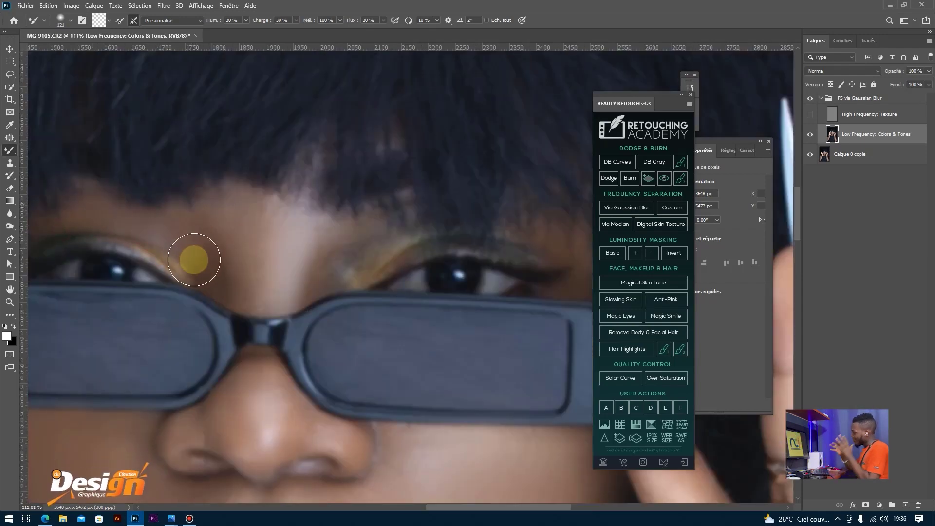
# - Show the High Frequency: Texture layer again and compare the portrait with the FS via Gaussian Blur group hidden and shown
pyautogui.scroll(-7, 231, 386)
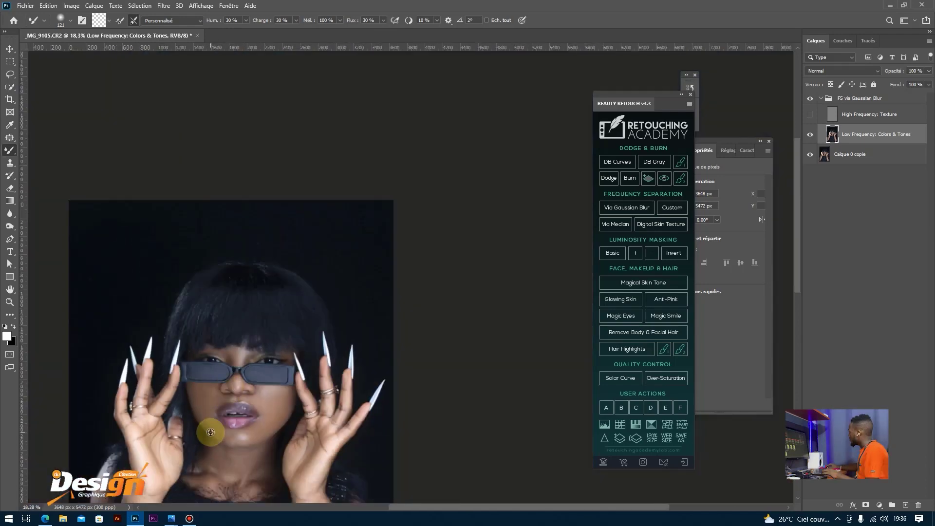
pyautogui.scroll(5, 365, 160)
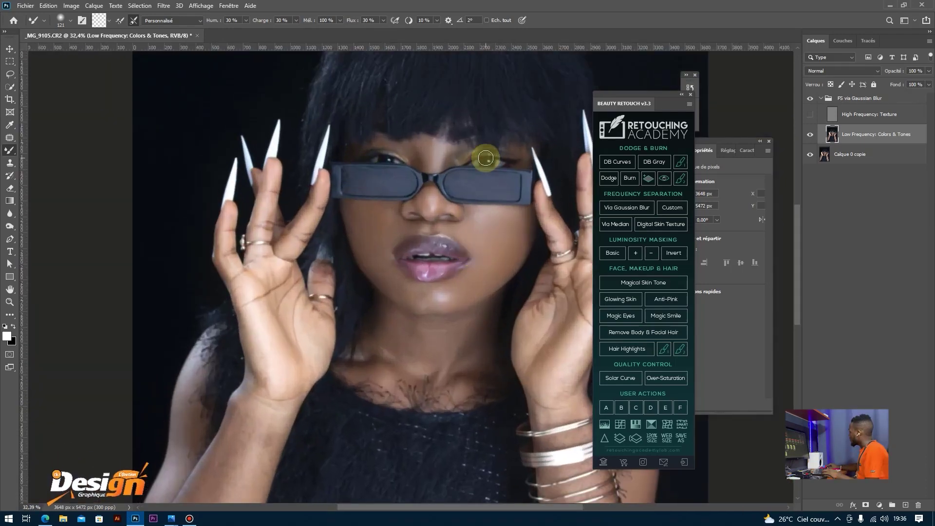
pyautogui.click(811, 116)
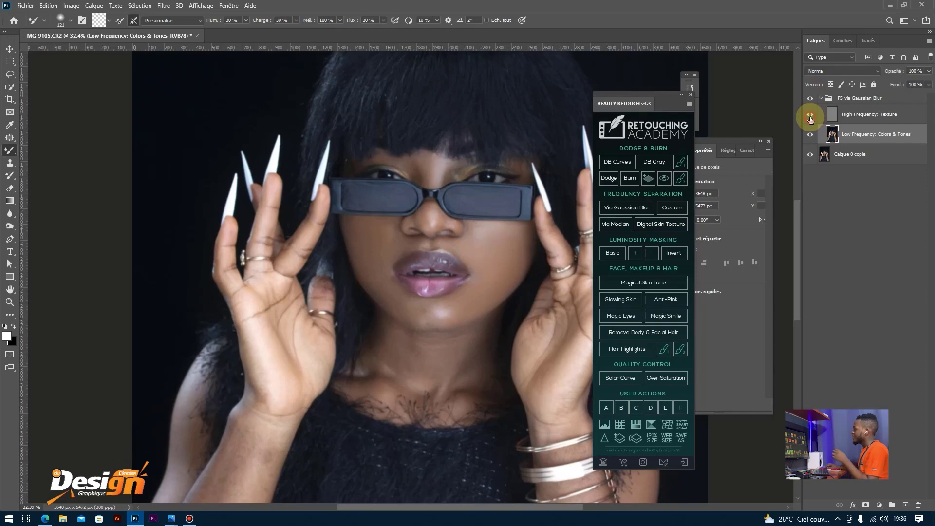
pyautogui.scroll(-4, 467, 221)
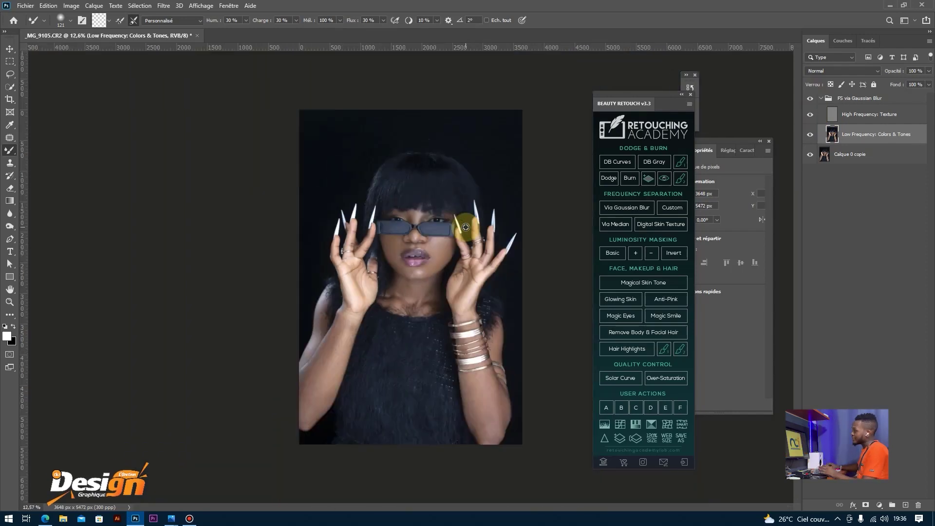
pyautogui.scroll(3, 413, 158)
pyautogui.scroll(-1, 412, 158)
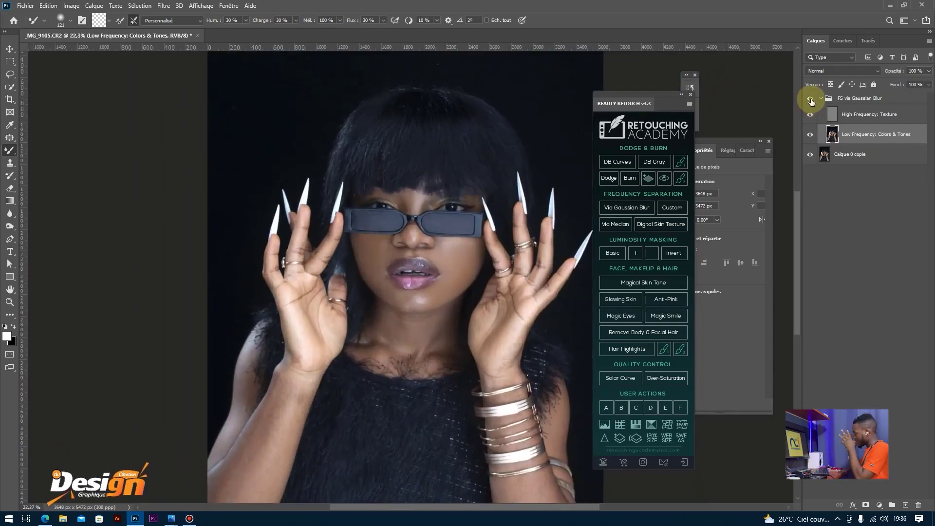
pyautogui.scroll(3, 419, 185)
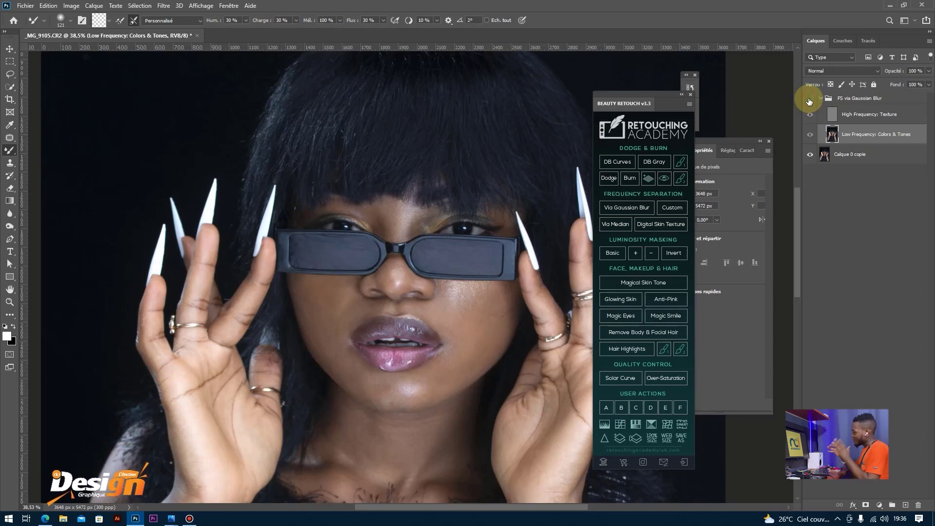
pyautogui.scroll(-3, 366, 385)
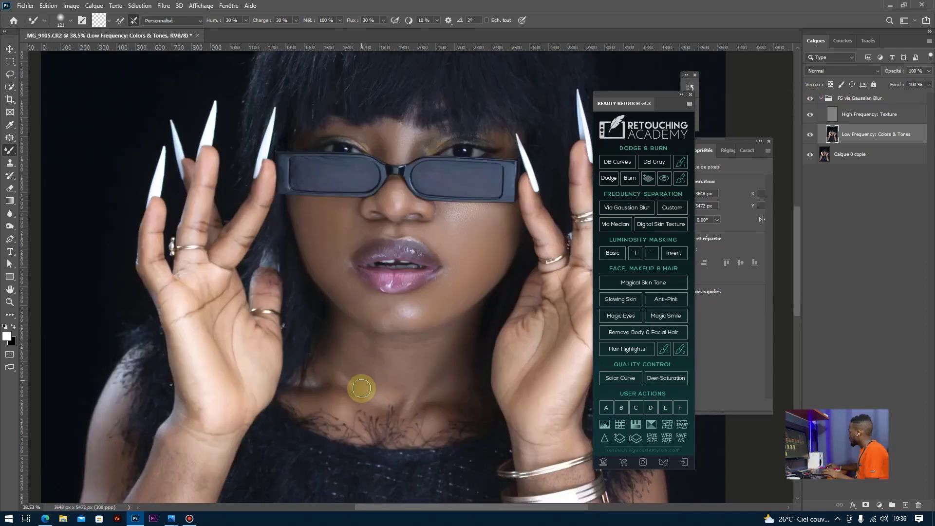
# - Smooth the neck, the skin under the chin and the collarbone area on the low-frequency layer with the Mixer Brush
pyautogui.scroll(1, 377, 389)
pyautogui.scroll(5, 360, 420)
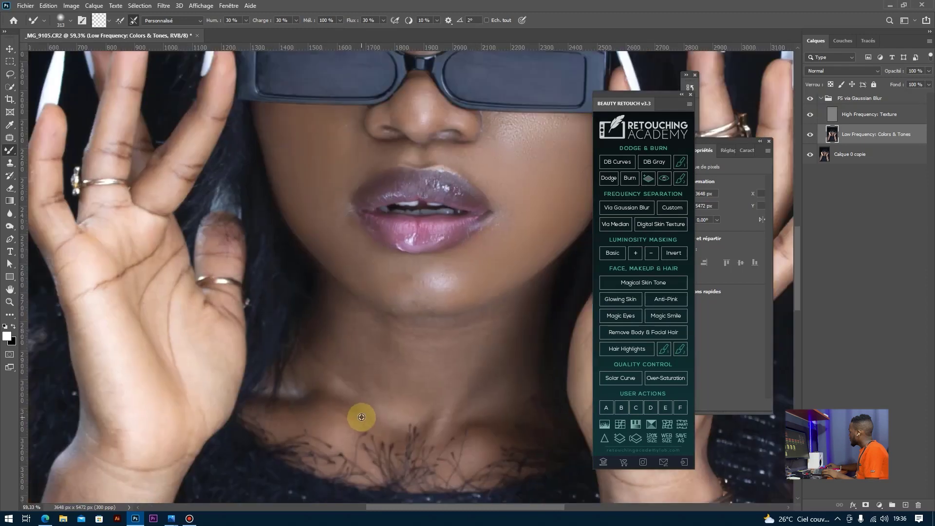
pyautogui.moveTo(341, 328); pyautogui.dragTo(319, 331)
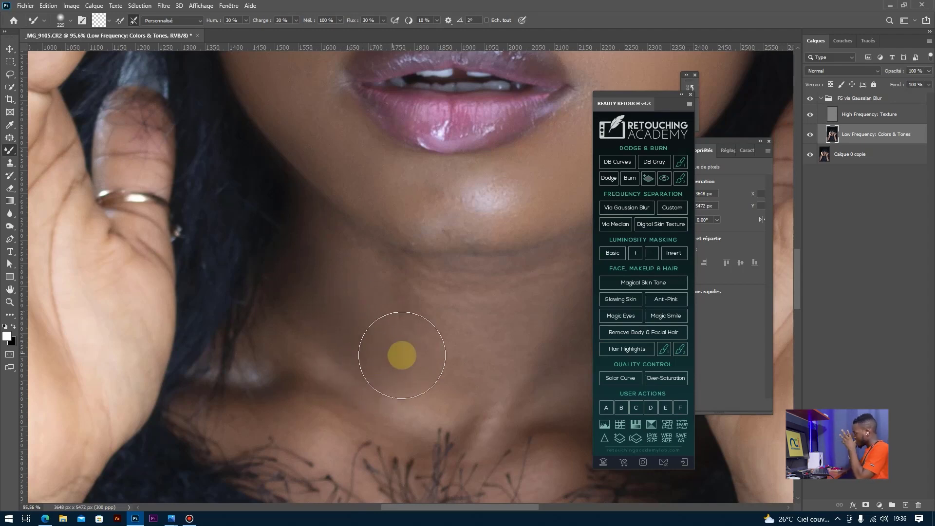
pyautogui.moveTo(432, 361); pyautogui.dragTo(418, 361)
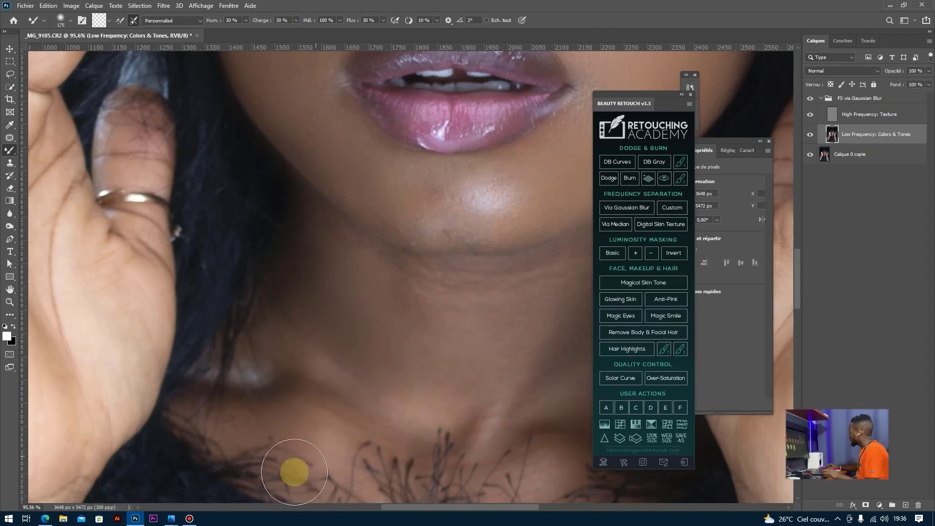
pyautogui.moveTo(270, 422)
pyautogui.mouseDown()
pyautogui.moveTo(252, 388)
pyautogui.moveTo(300, 365)
pyautogui.moveTo(343, 385)
pyautogui.moveTo(357, 344)
pyautogui.mouseUp()
pyautogui.moveTo(398, 294)
pyautogui.mouseDown()
pyautogui.moveTo(418, 313)
pyautogui.moveTo(386, 278)
pyautogui.mouseUp()
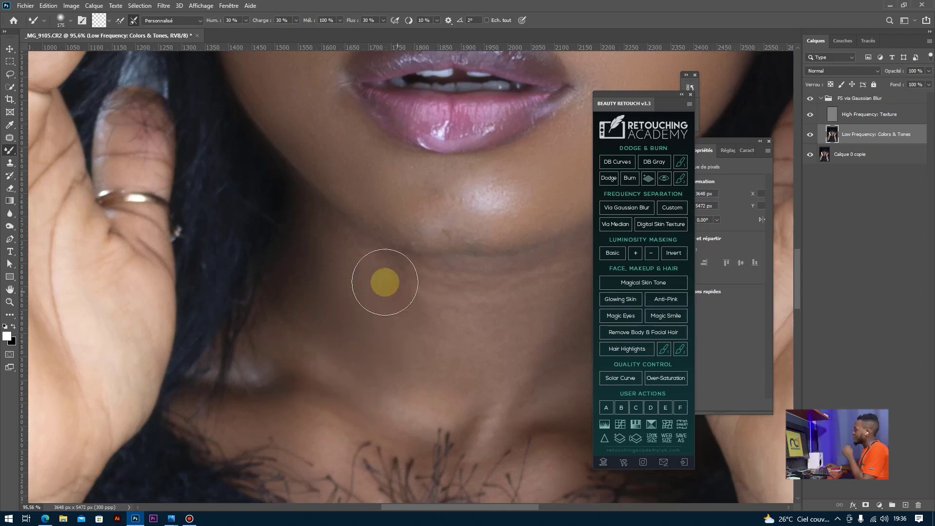
pyautogui.moveTo(301, 217); pyautogui.dragTo(308, 234)
# - Smooth the skin of the right-hand hand's fingers and the wrist between the bracelets with the Mixer Brush
pyautogui.moveTo(389, 507); pyautogui.dragTo(416, 508)
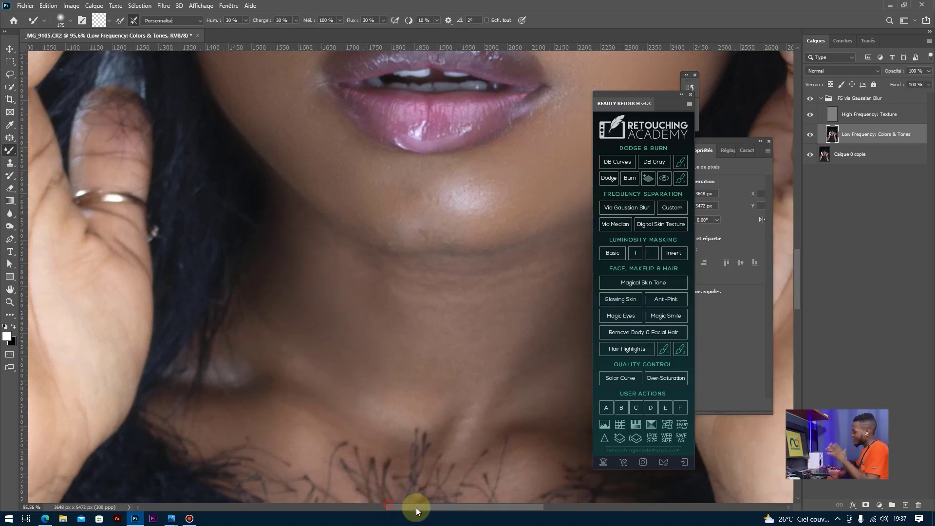
pyautogui.scroll(3, 463, 328)
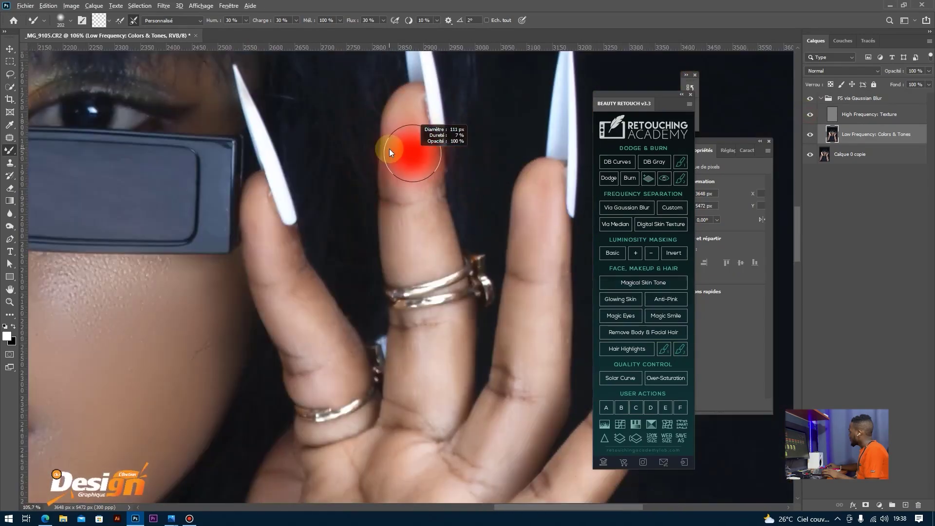
pyautogui.moveTo(438, 323); pyautogui.dragTo(409, 351)
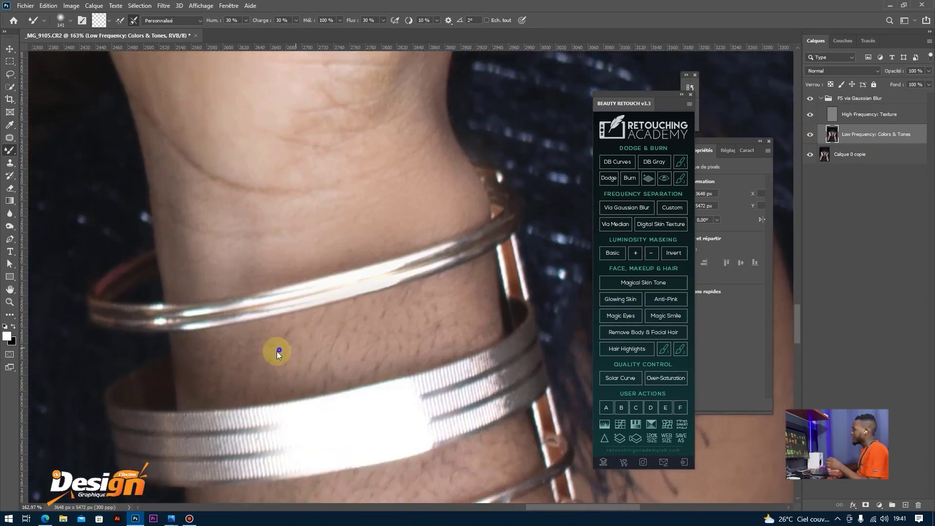
pyautogui.click(234, 376)
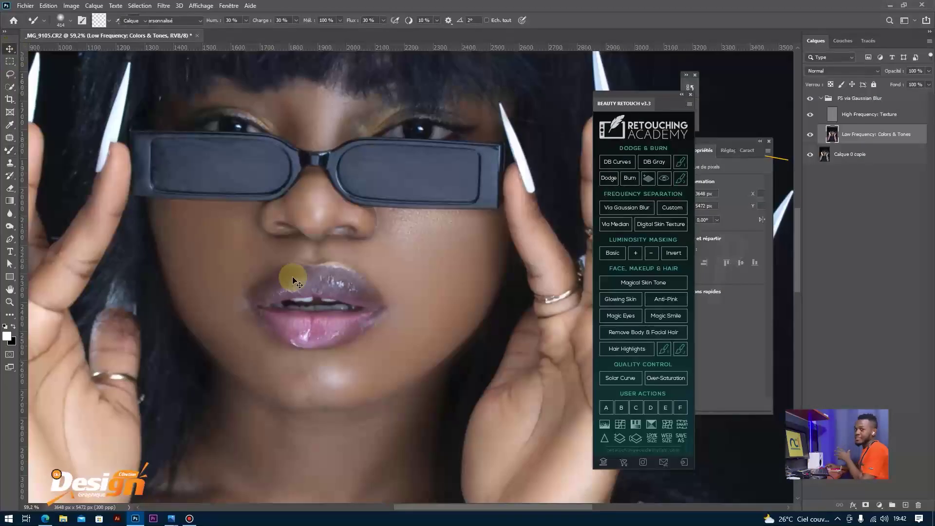
# - Compare the whole portrait with the FS via Gaussian Blur group hidden and shown
pyautogui.scroll(-3, 299, 293)
pyautogui.hotkey('ctrl', '0')
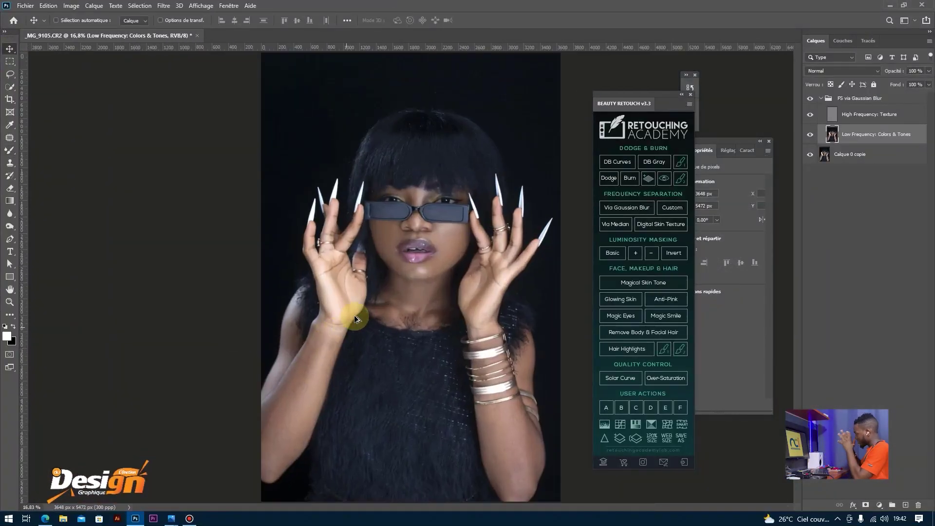
pyautogui.click(822, 99)
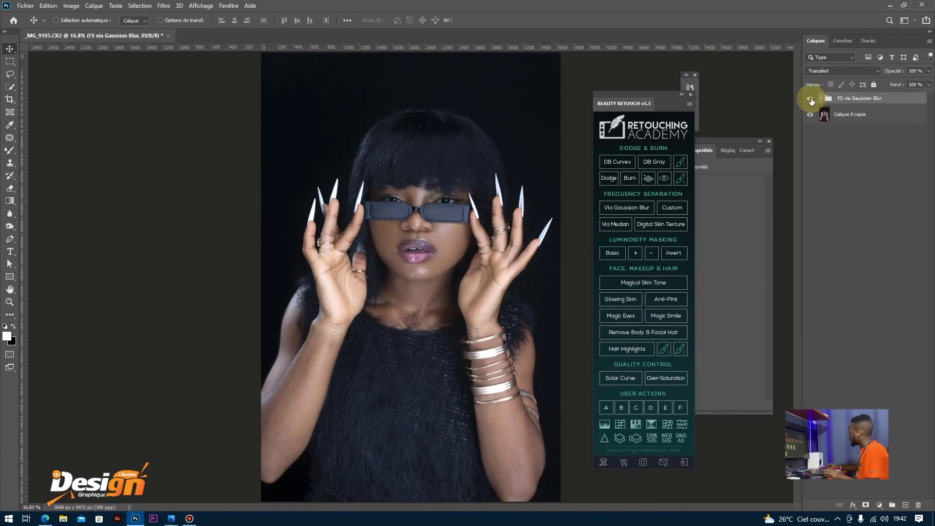
pyautogui.scroll(1, 426, 206)
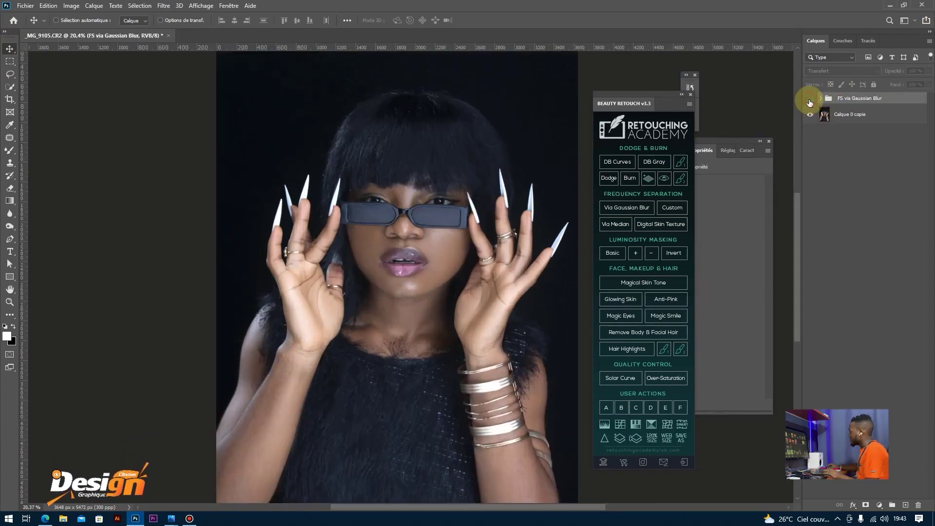
pyautogui.scroll(-1, 520, 262)
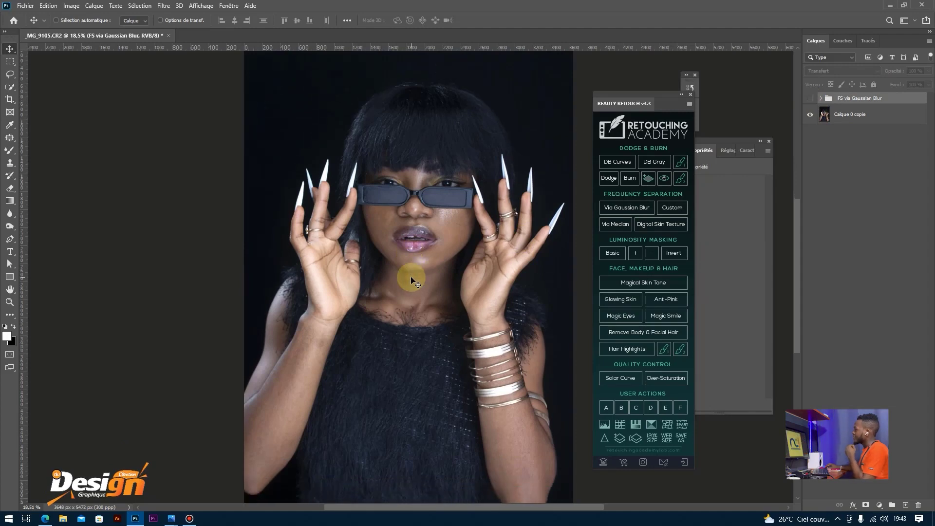
pyautogui.scroll(-1, 411, 280)
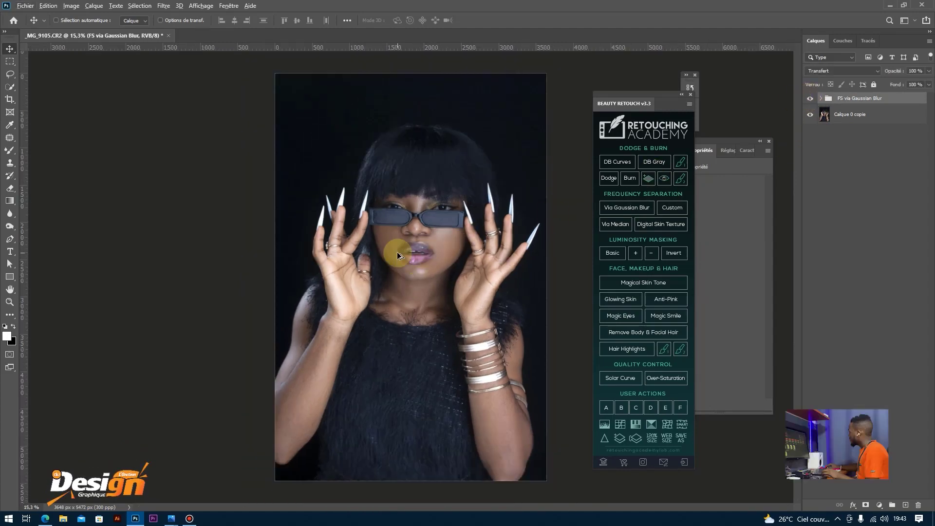
pyautogui.scroll(1, 397, 252)
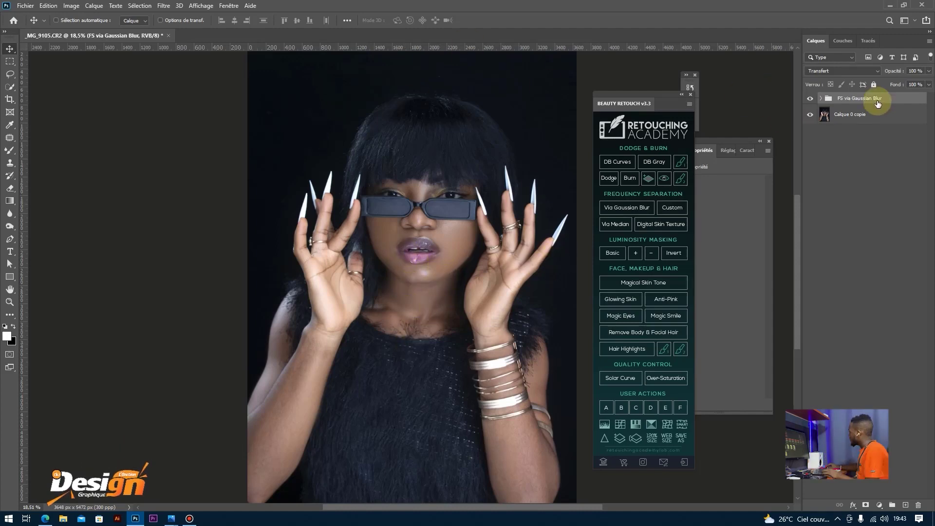
pyautogui.click(809, 99)
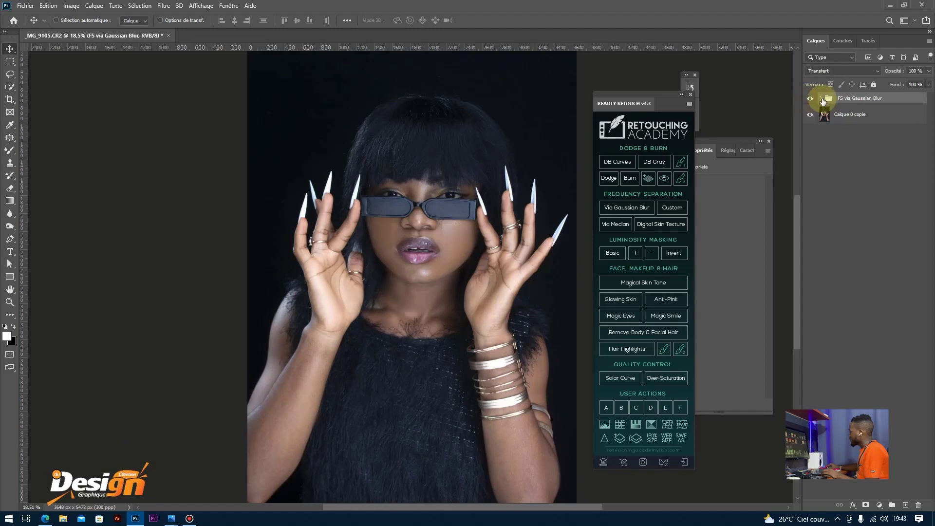
# - Make the Low Frequency: Colors & Tones layer inside the FS via Gaussian Blur group active
pyautogui.click(822, 99)
pyautogui.click(862, 134)
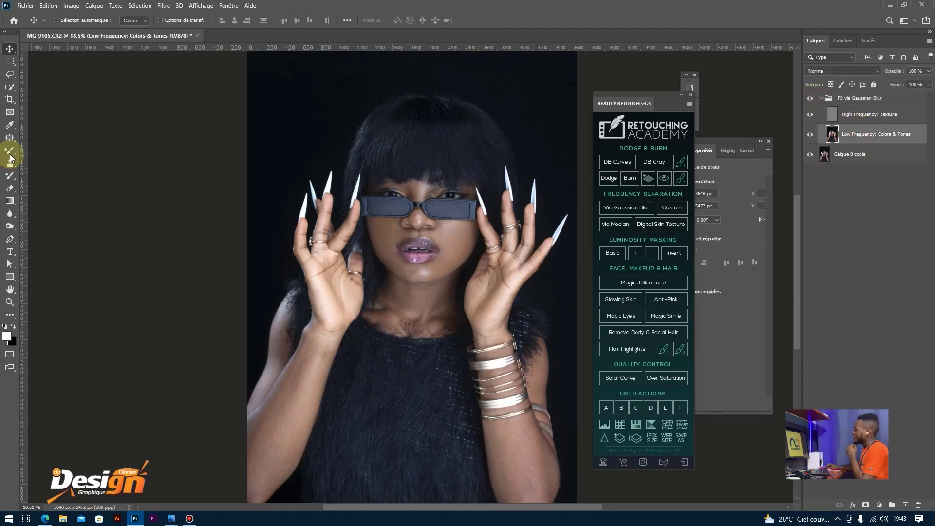
pyautogui.click(10, 138)
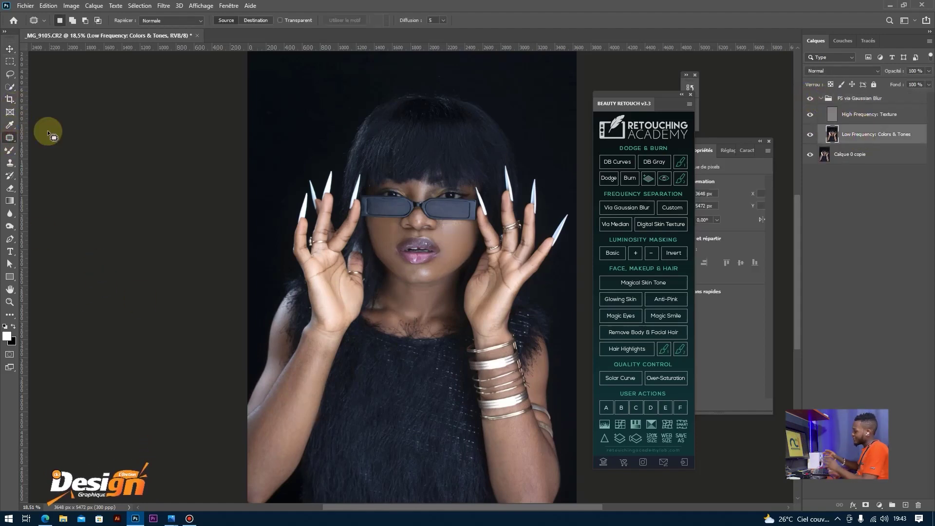
pyautogui.scroll(3, 489, 225)
pyautogui.scroll(5, 295, 250)
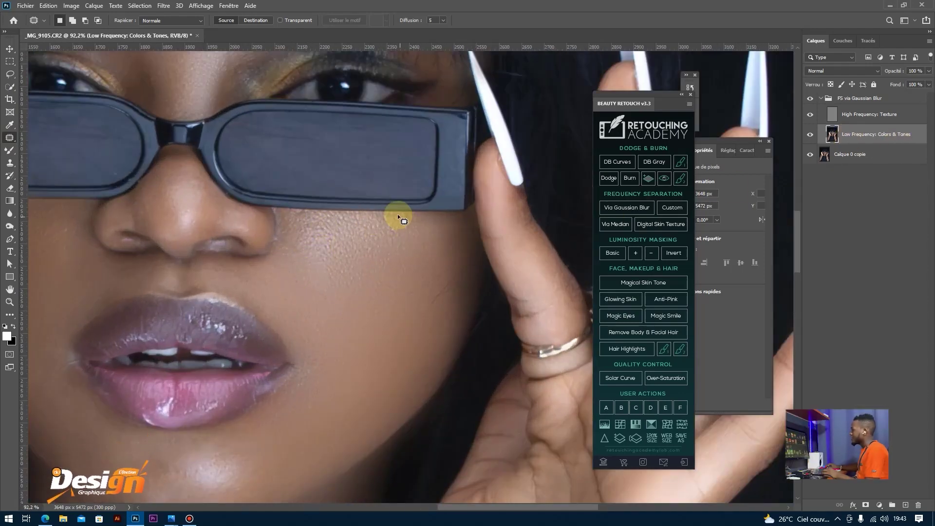
pyautogui.scroll(-3, 324, 251)
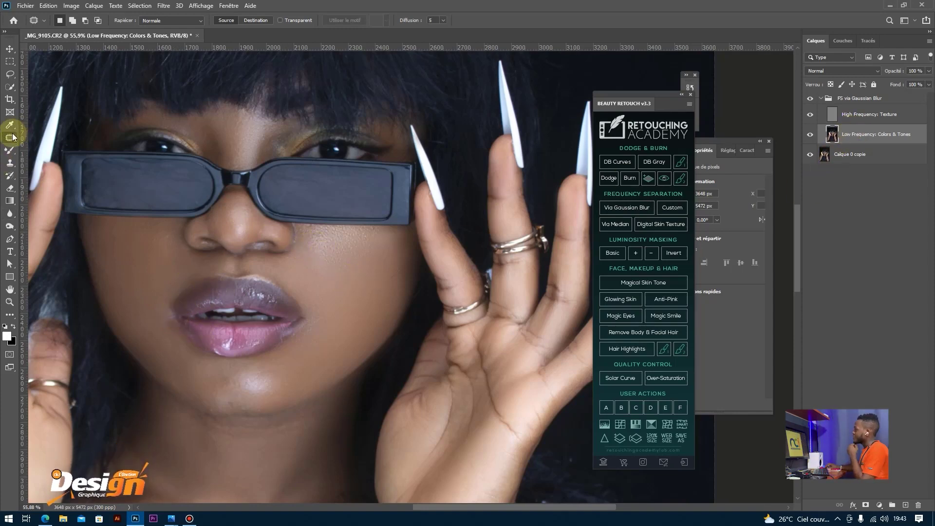
pyautogui.click(10, 87)
pyautogui.click(36, 96)
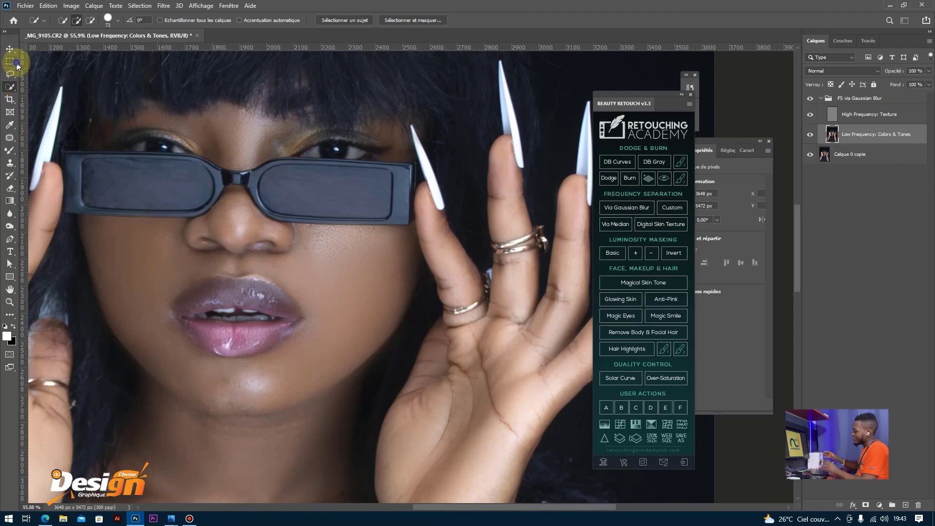
# - Outline the shiny cheek area below the right-hand lens with the Lasso tool
pyautogui.click(9, 75)
pyautogui.rightClick(9, 75)
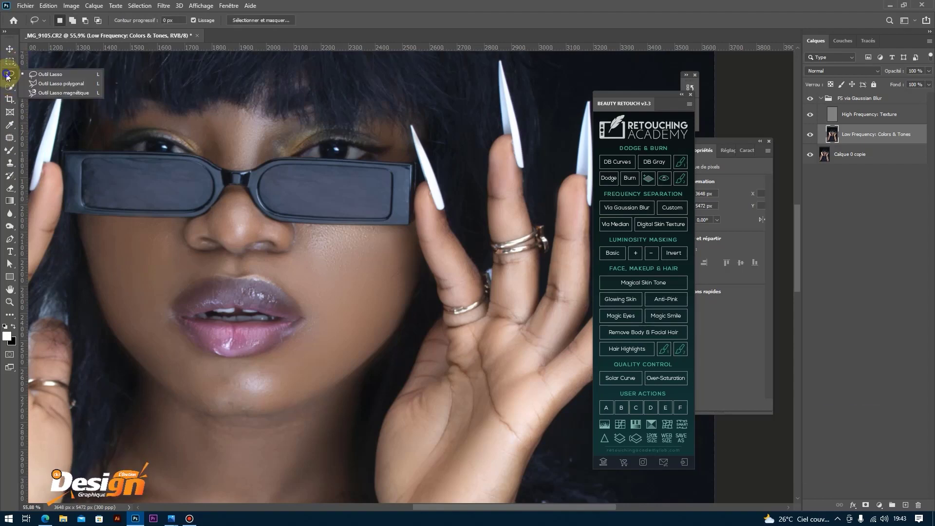
pyautogui.rightClick(9, 75)
pyautogui.rightClick(9, 75)
pyautogui.click(44, 75)
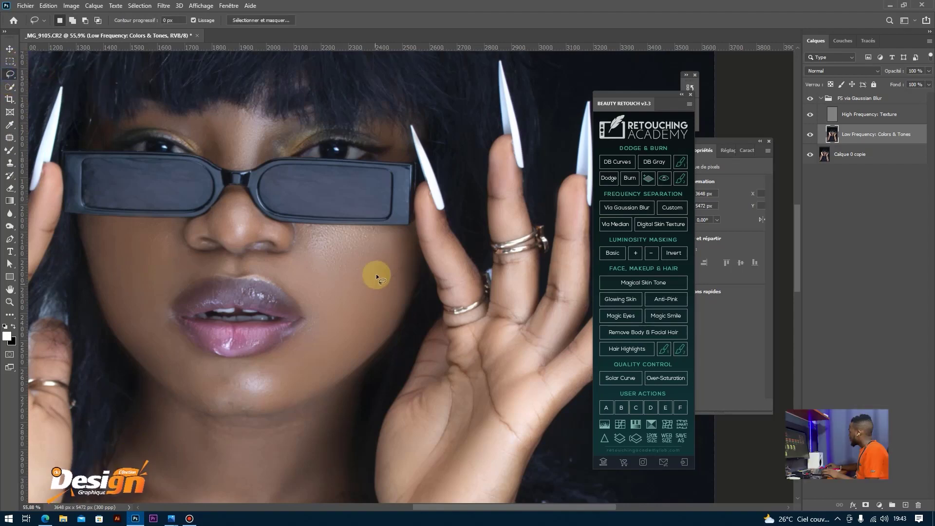
pyautogui.scroll(3, 376, 273)
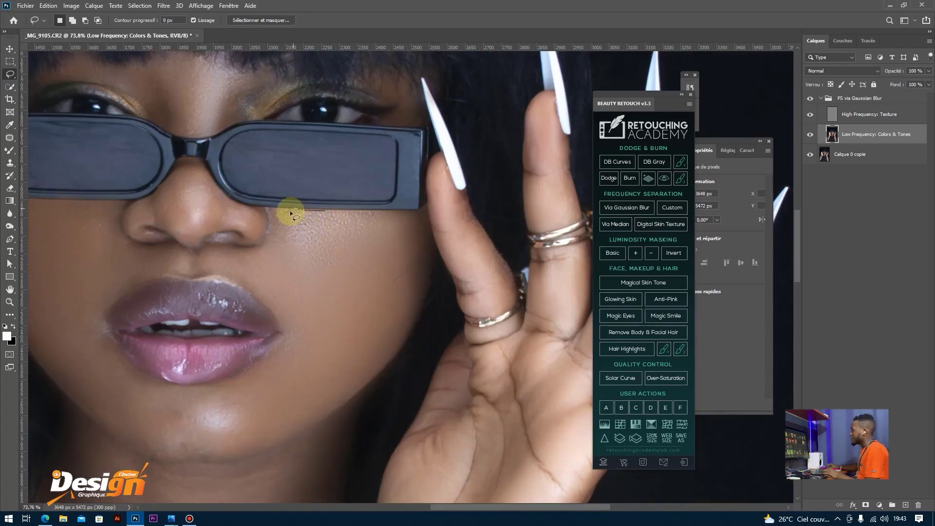
pyautogui.moveTo(291, 213)
pyautogui.mouseDown()
pyautogui.moveTo(277, 235)
pyautogui.moveTo(288, 281)
pyautogui.mouseUp()
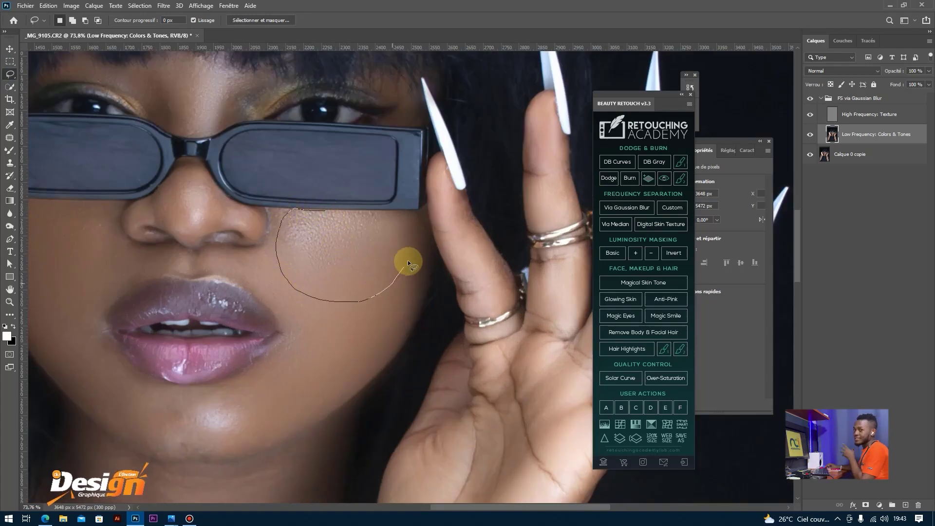
pyautogui.moveTo(404, 222)
pyautogui.mouseDown()
pyautogui.moveTo(328, 210)
pyautogui.moveTo(289, 222)
pyautogui.mouseUp()
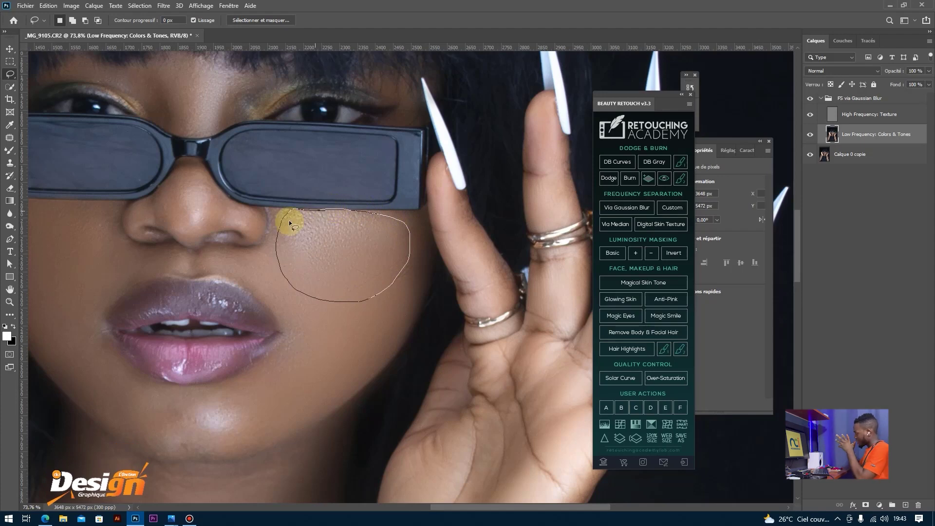
# - Feather the cheek selection with a radius of 10 pixels
pyautogui.rightClick(311, 235)
pyautogui.click(337, 259)
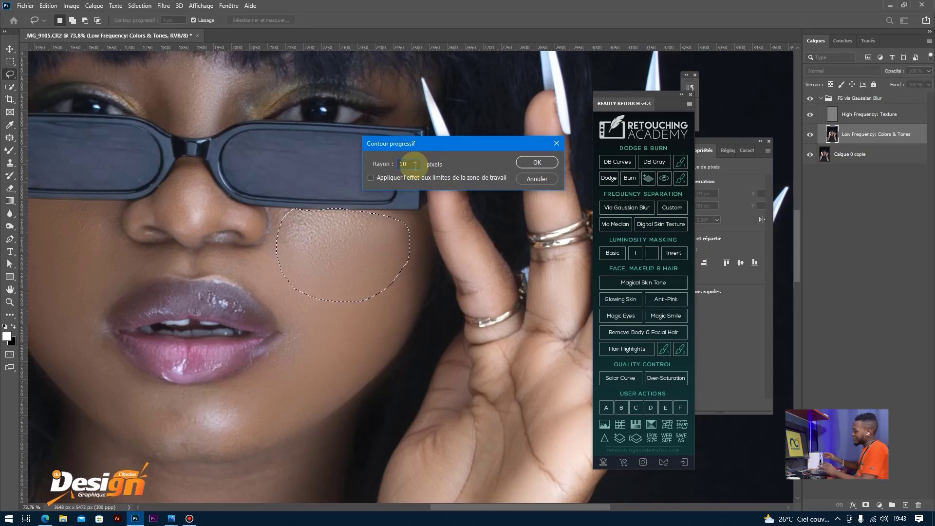
pyautogui.press('Return')
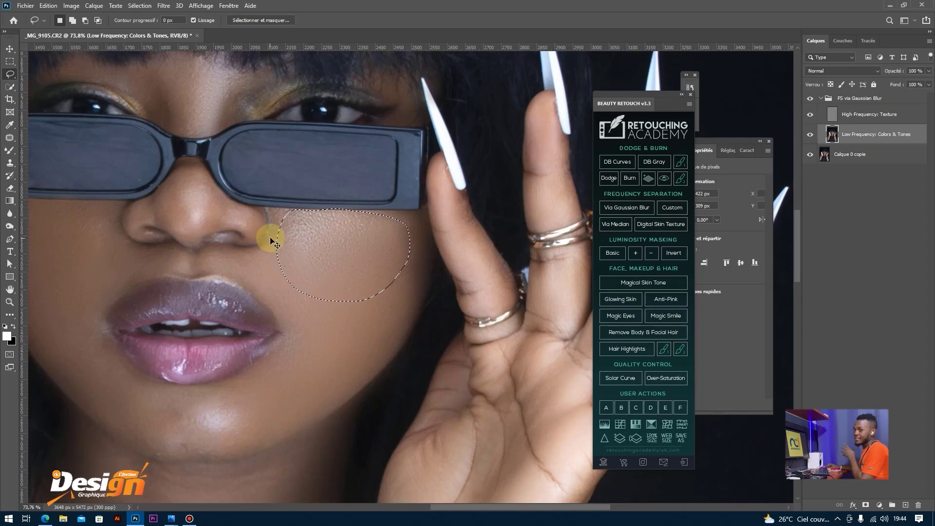
pyautogui.click(163, 5)
pyautogui.moveTo(170, 144)
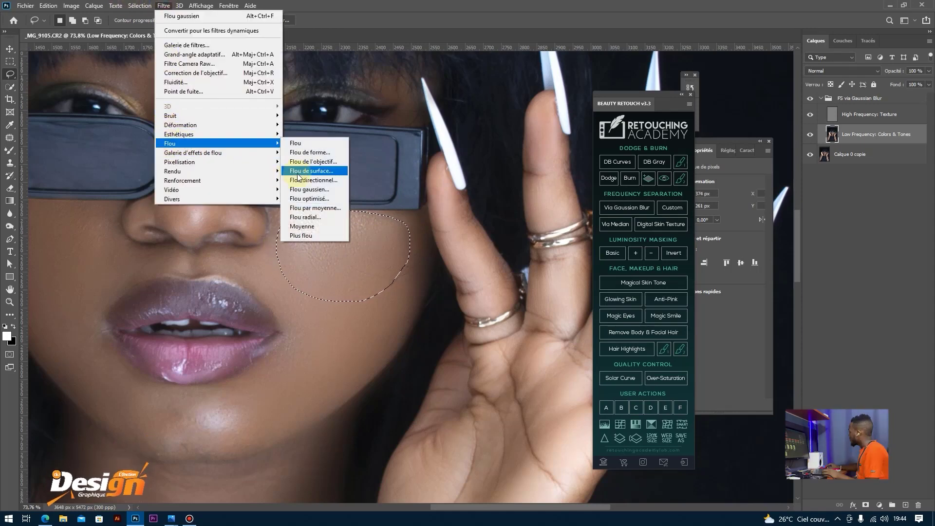
pyautogui.click(318, 191)
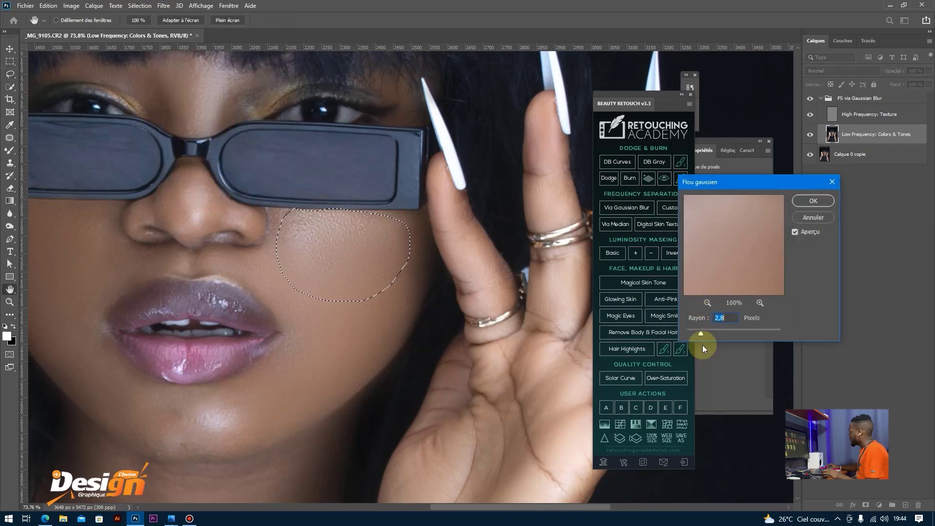
pyautogui.moveTo(703, 334); pyautogui.dragTo(814, 340)
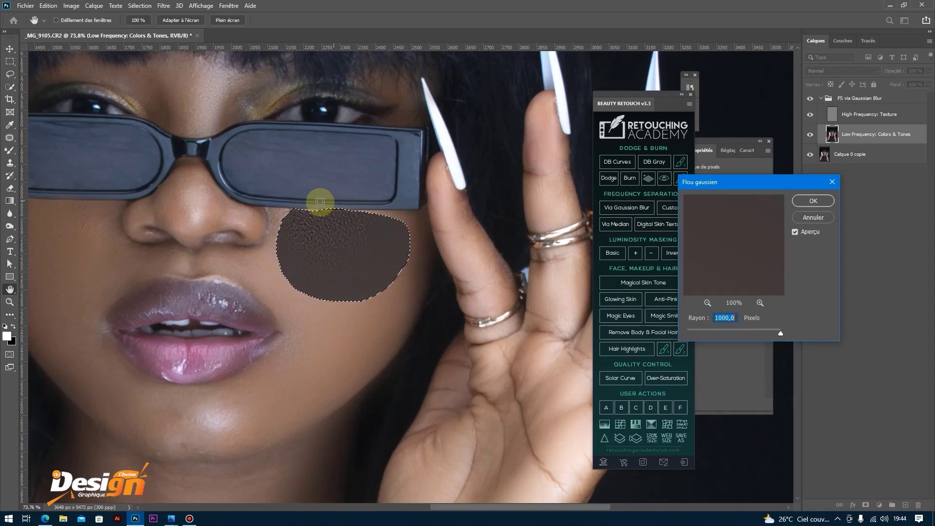
pyautogui.click(811, 217)
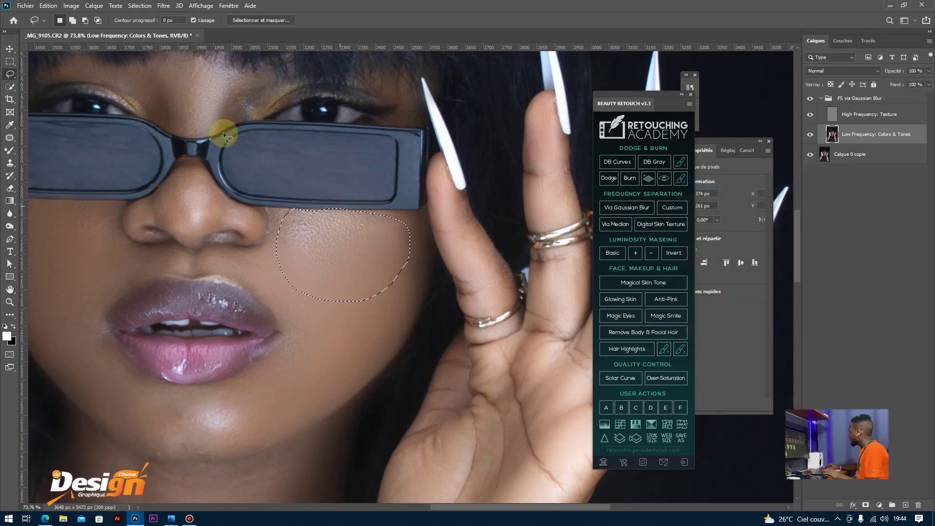
pyautogui.click(164, 5)
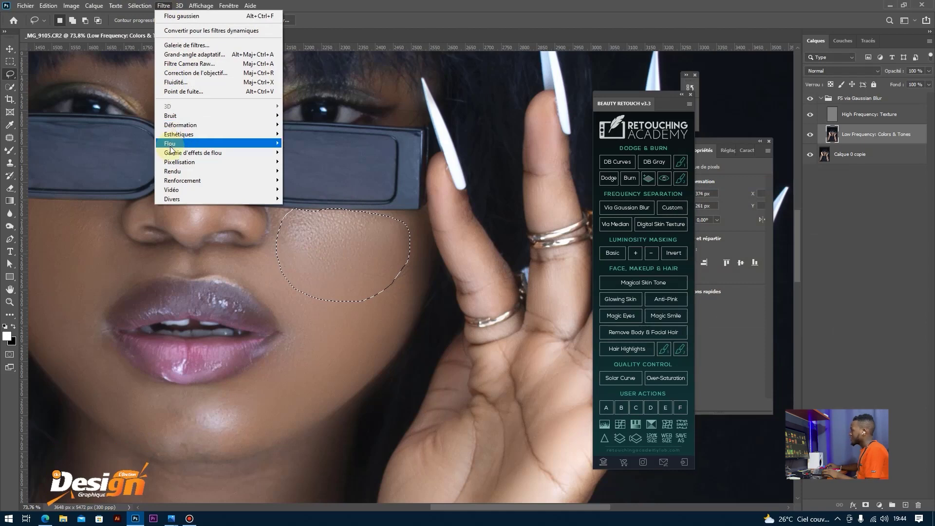
pyautogui.moveTo(195, 143)
pyautogui.click(369, 289)
# - Apply the 10-pixel feather again to the cheek selection below the right-hand lens
pyautogui.rightClick(355, 255)
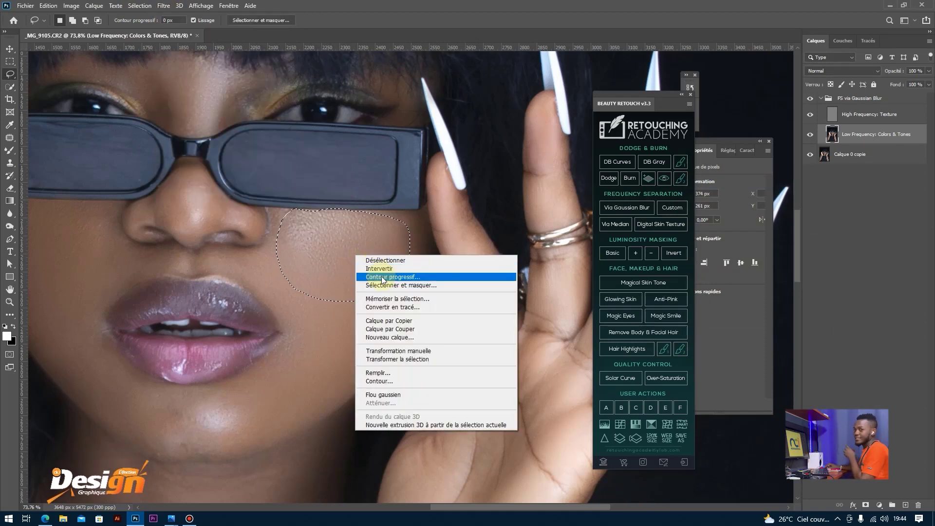
pyautogui.click(382, 278)
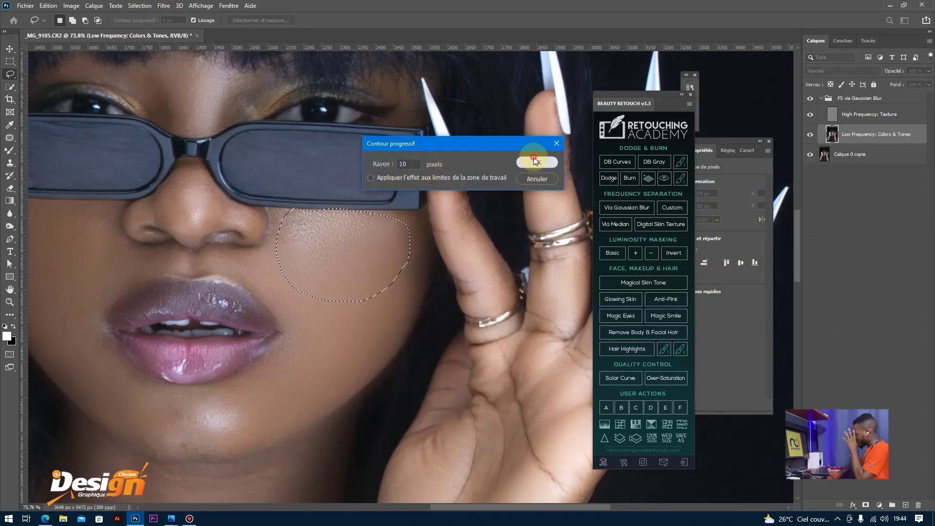
pyautogui.click(535, 161)
# - Blur the feathered cheek area below the right-hand lens with Gaussian Blur at a radius of 15.3 pixels
pyautogui.click(161, 5)
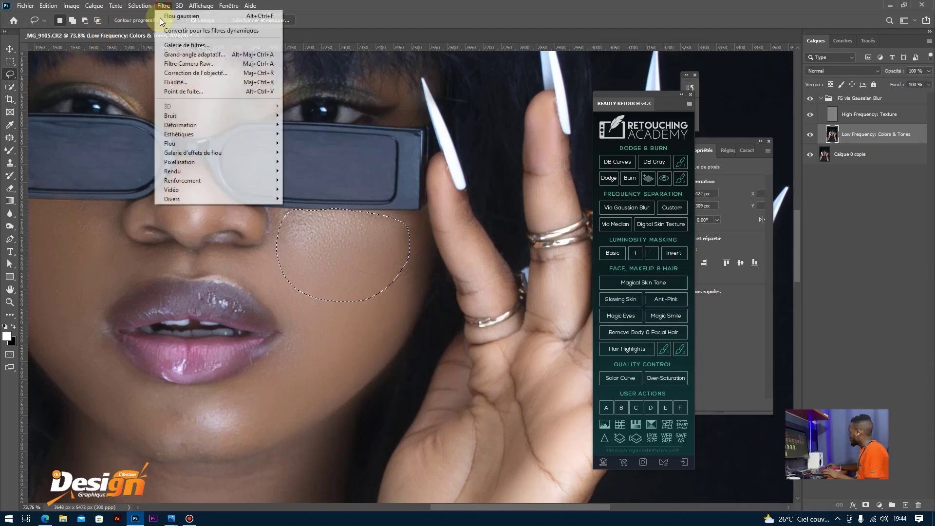
pyautogui.moveTo(163, 143)
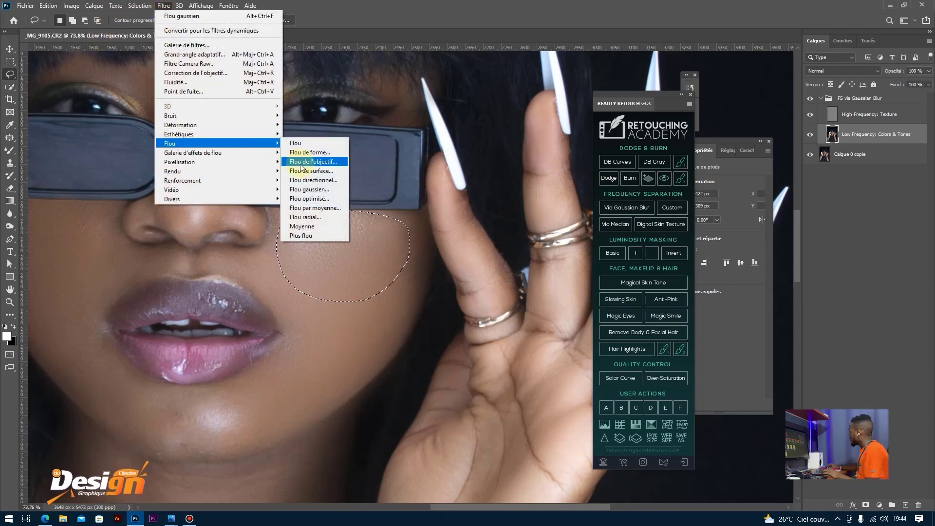
pyautogui.click(310, 189)
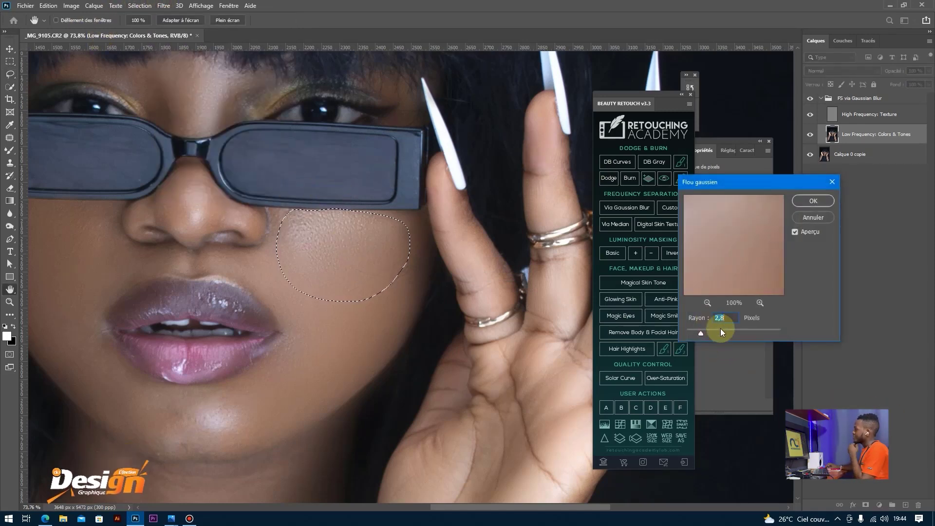
pyautogui.moveTo(720, 329); pyautogui.dragTo(742, 329)
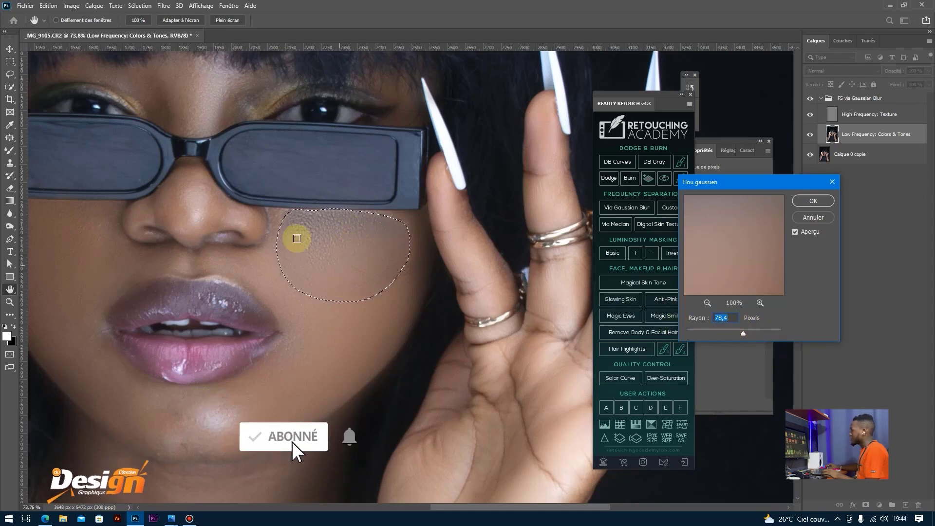
pyautogui.moveTo(698, 330); pyautogui.dragTo(711, 331)
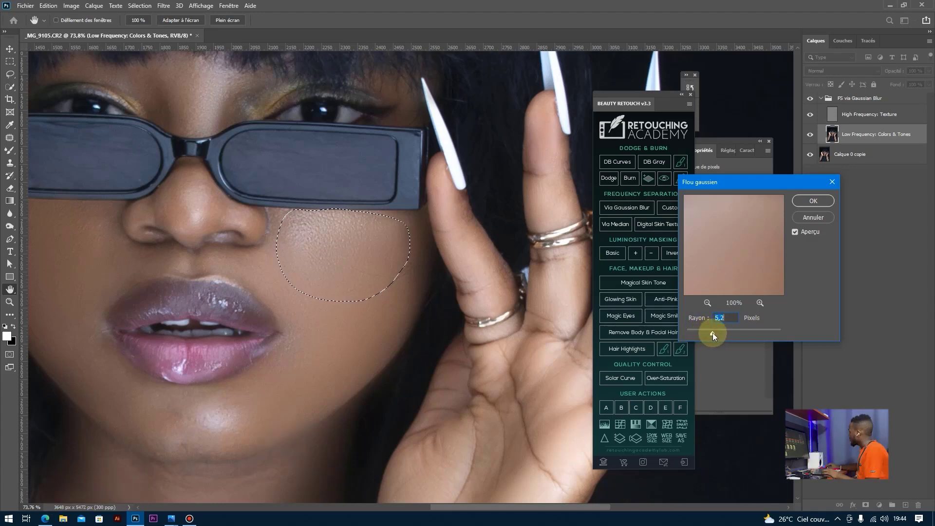
pyautogui.moveTo(720, 334)
pyautogui.mouseDown()
pyautogui.moveTo(712, 332)
pyautogui.moveTo(725, 336)
pyautogui.mouseUp()
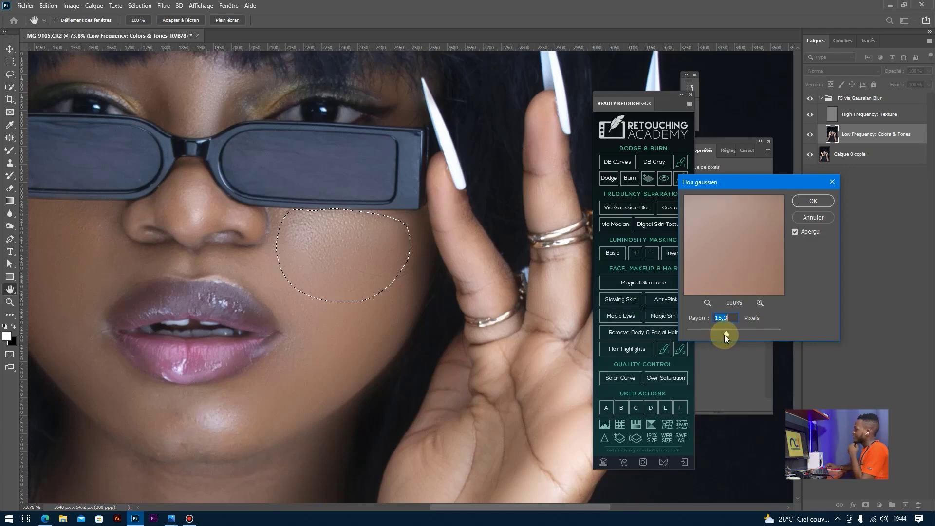
pyautogui.click(813, 201)
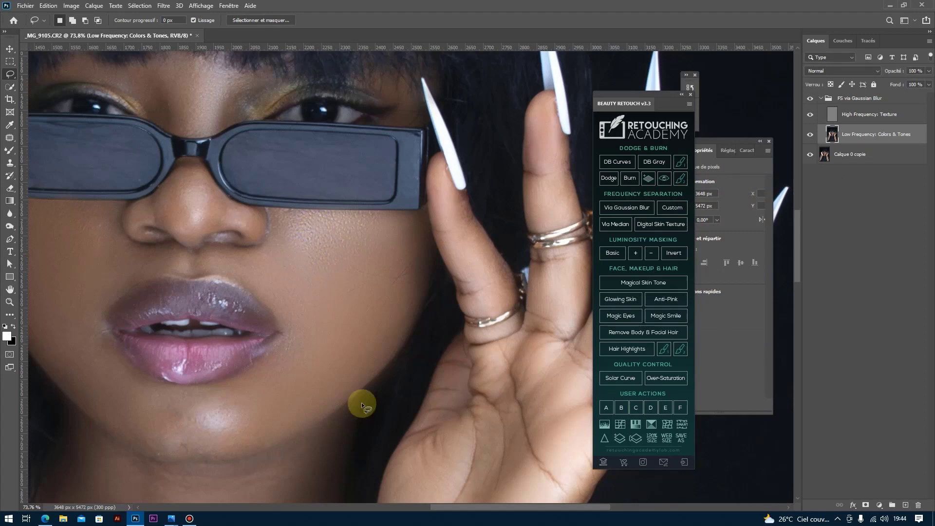
# - Outline the cheek below the left-hand lens with the Lasso tool and feather the selection by 10 pixels
pyautogui.moveTo(480, 506); pyautogui.dragTo(438, 497)
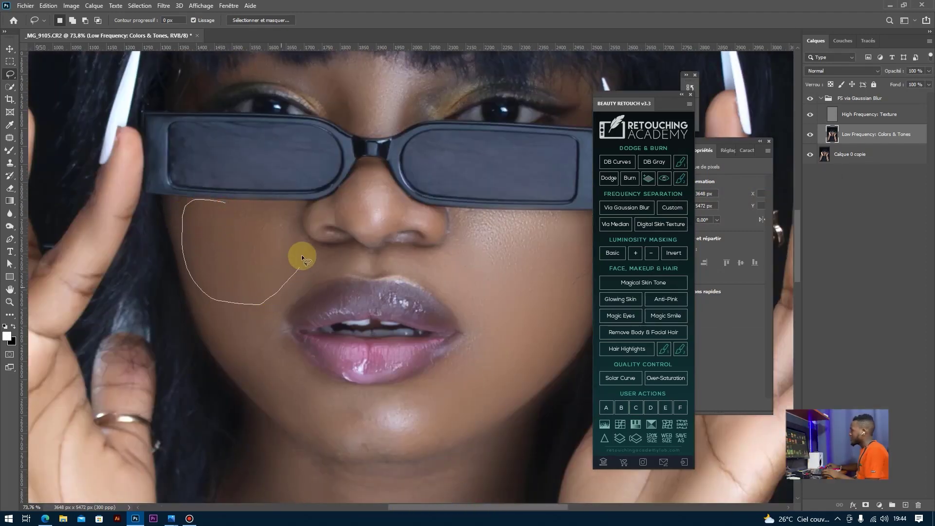
pyautogui.rightClick(226, 218)
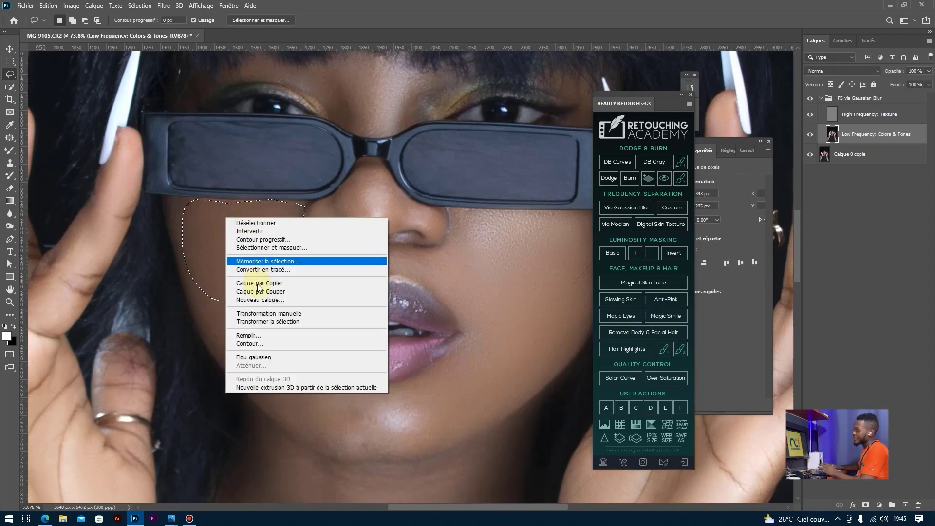
pyautogui.click(256, 239)
pyautogui.press('Return')
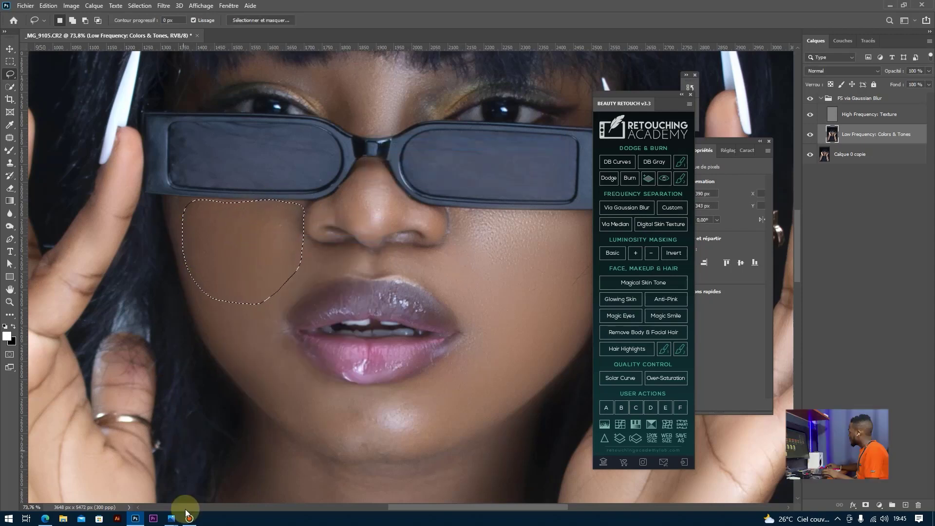
# - Reapply the last Gaussian Blur to the selected cheek below the left-hand lens
pyautogui.click(187, 523)
pyautogui.click(188, 524)
pyautogui.rightClick(250, 242)
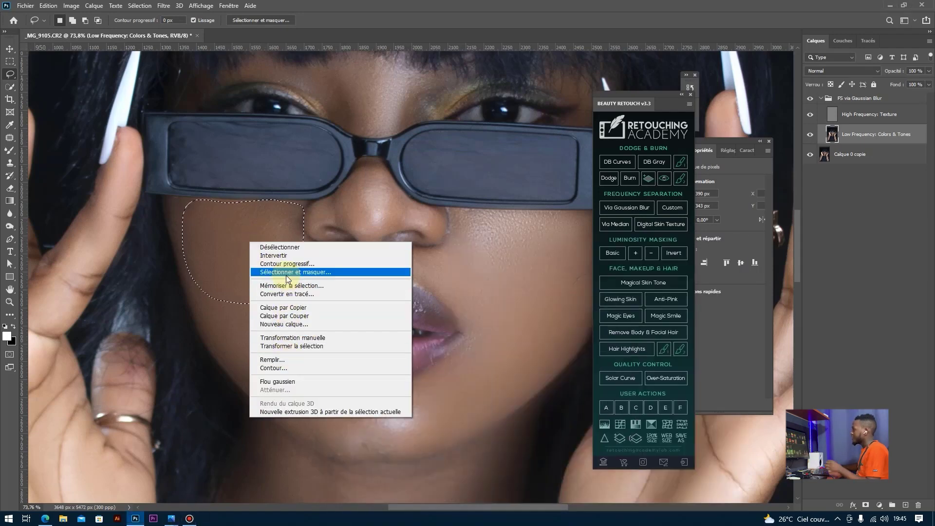
pyautogui.click(164, 6)
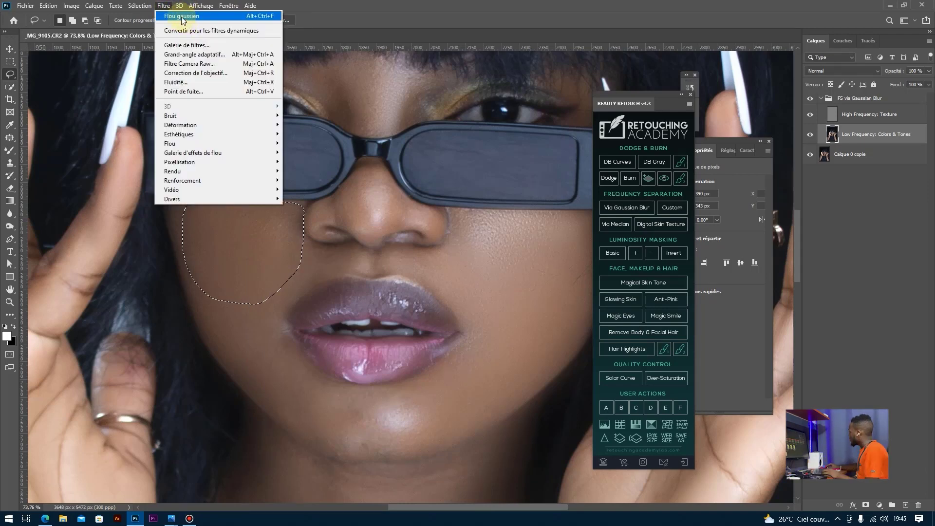
pyautogui.click(182, 17)
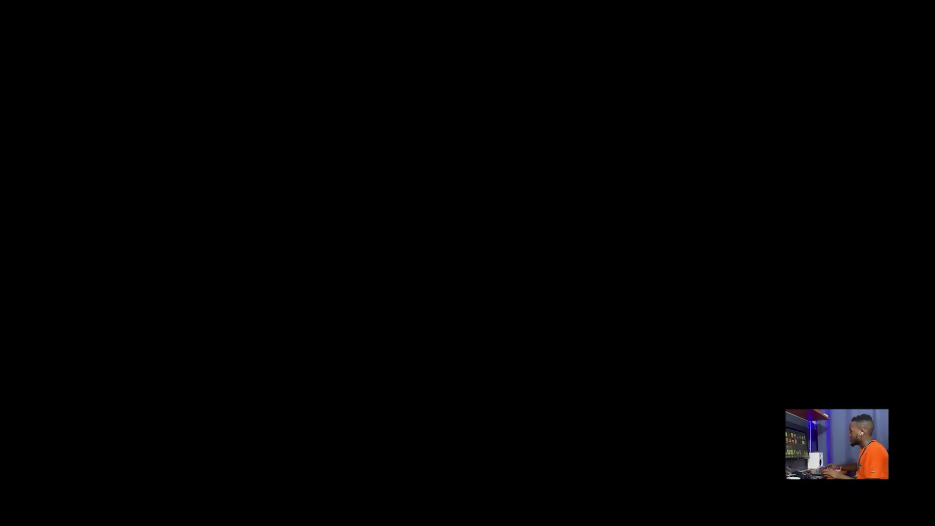
# - Outline the shiny chin area below the lips with the Lasso tool and feather the selection by 10 pixels
pyautogui.moveTo(367, 400)
pyautogui.mouseDown()
pyautogui.moveTo(319, 416)
pyautogui.moveTo(326, 445)
pyautogui.mouseUp()
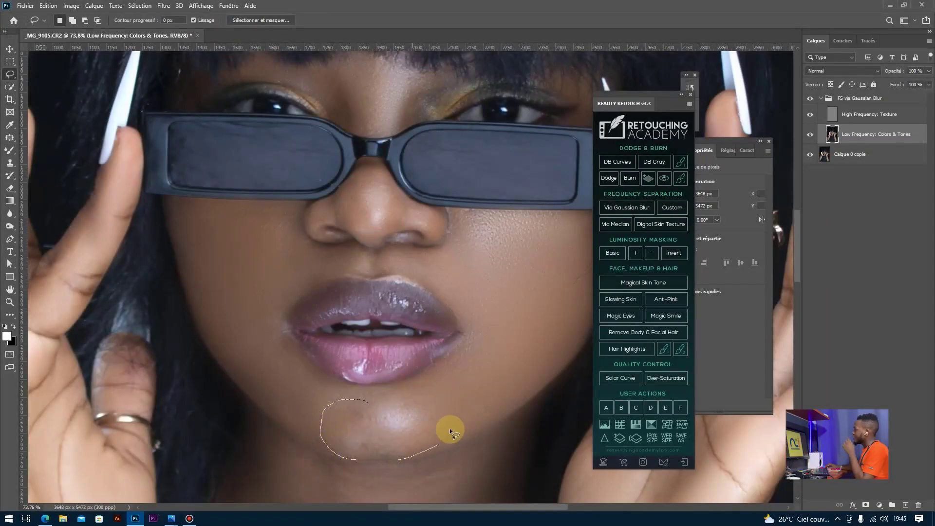
pyautogui.rightClick(367, 419)
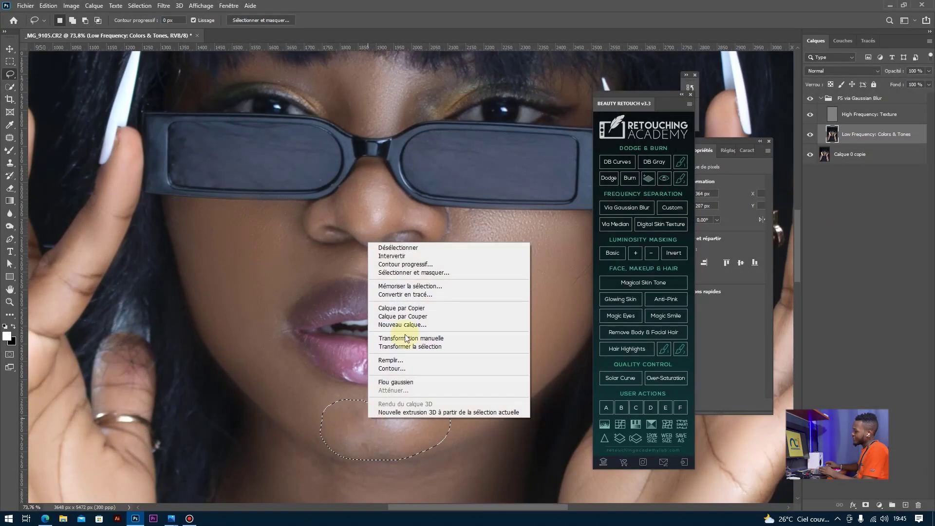
pyautogui.click(413, 265)
pyautogui.click(551, 162)
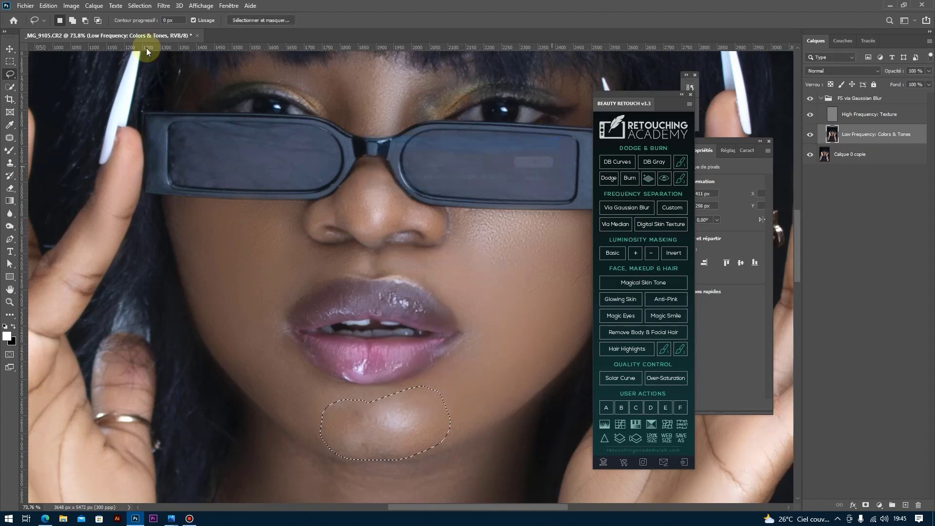
# - Reapply the last Gaussian Blur to the chin area and deselect it
pyautogui.click(162, 6)
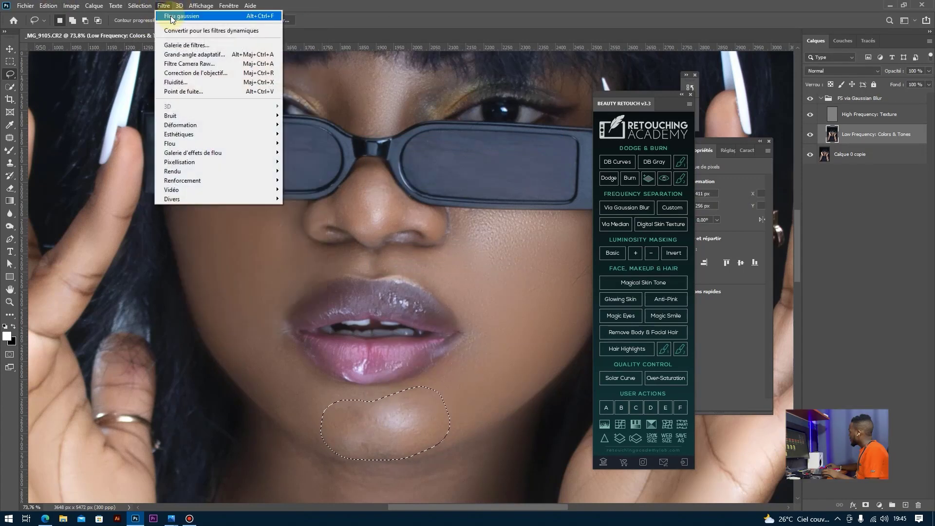
pyautogui.click(178, 16)
pyautogui.hotkey('ctrl', 'd')
# - Outline the forehead area between the eyebrows with the Lasso tool and feather the selection by 10 pixels
pyautogui.scroll(-1, 439, 199)
pyautogui.scroll(4, 436, 190)
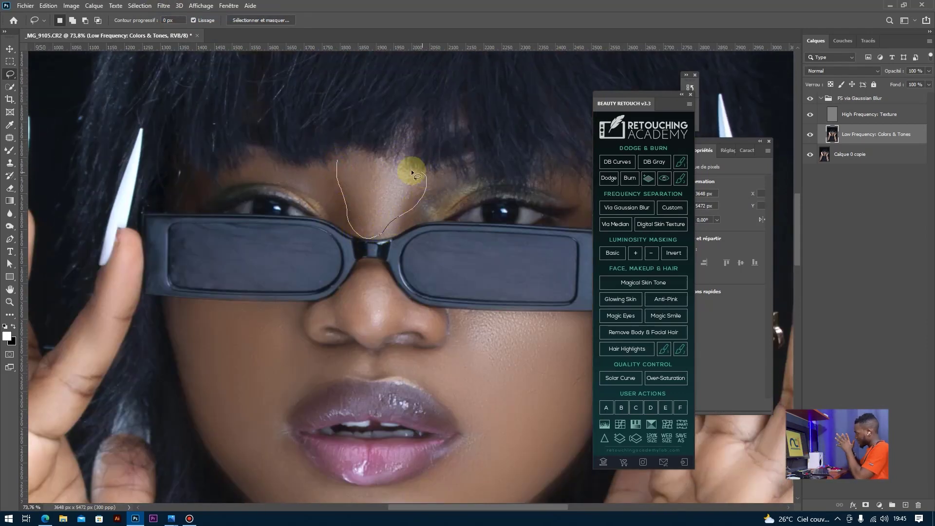
pyautogui.moveTo(338, 183); pyautogui.dragTo(338, 173)
pyautogui.rightClick(372, 190)
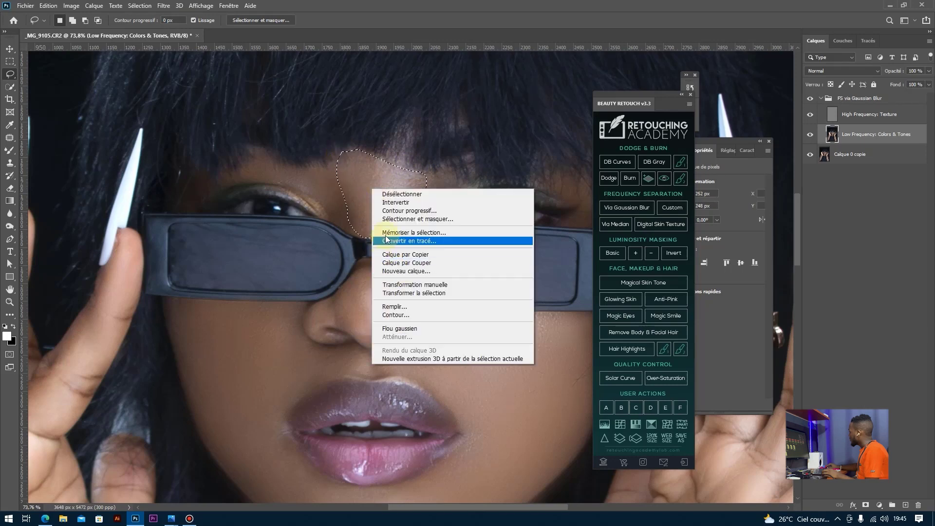
pyautogui.click(399, 209)
pyautogui.click(535, 162)
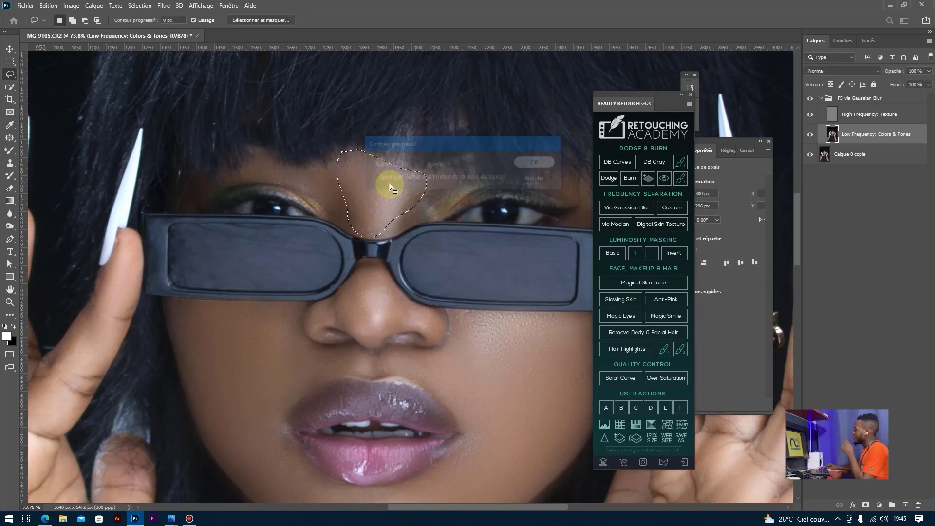
pyautogui.rightClick(389, 185)
pyautogui.click(418, 299)
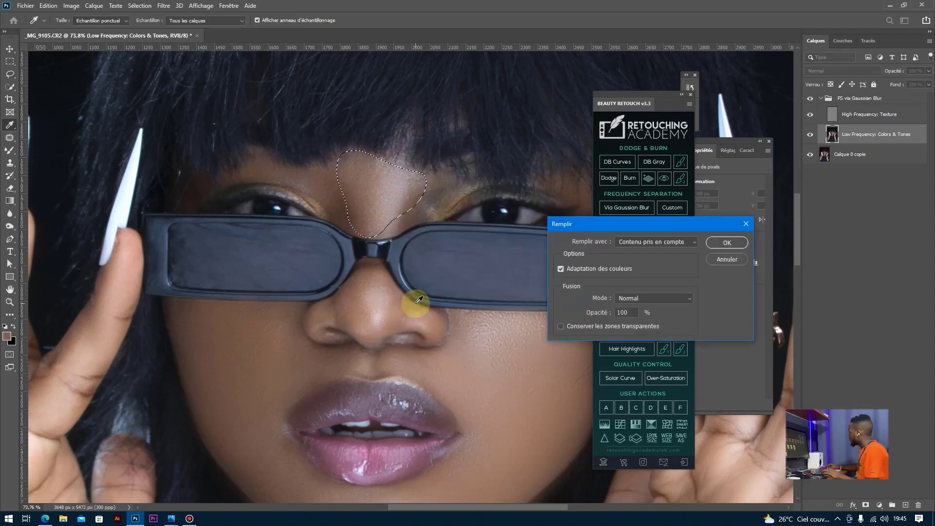
pyautogui.press('Return')
# - Reapply the last Gaussian Blur to the selected forehead area between the eyebrows
pyautogui.click(164, 7)
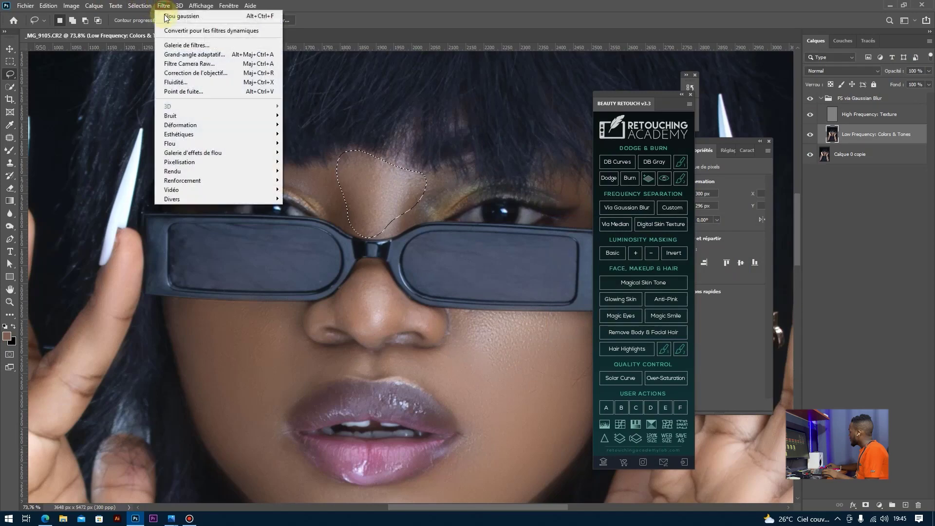
pyautogui.click(167, 15)
# - Examine the smoothed forehead, cheeks and chin up close and in the whole portrait
pyautogui.scroll(-5, 334, 267)
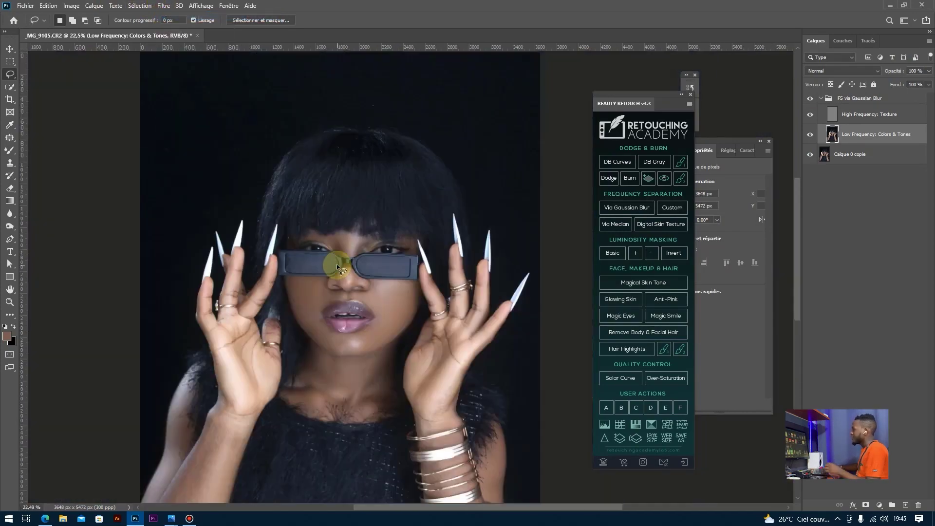
pyautogui.scroll(5, 339, 261)
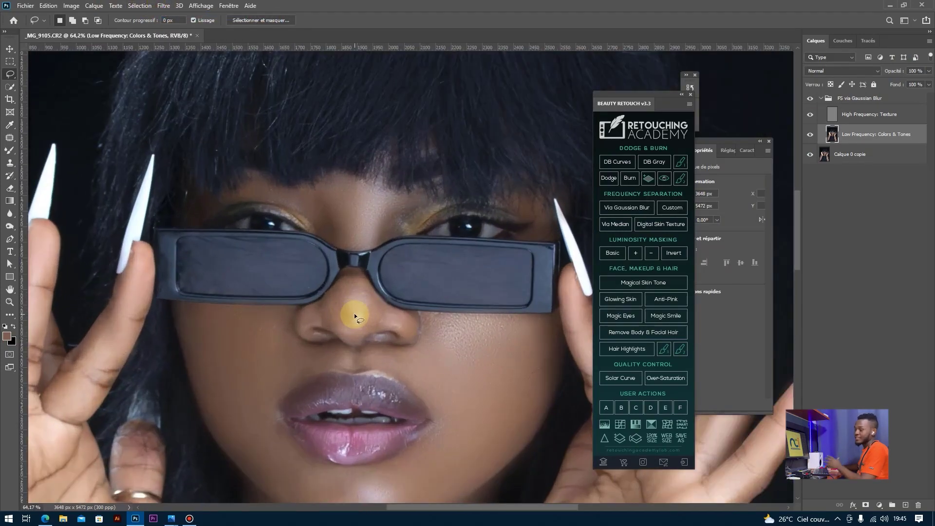
pyautogui.scroll(-2, 360, 300)
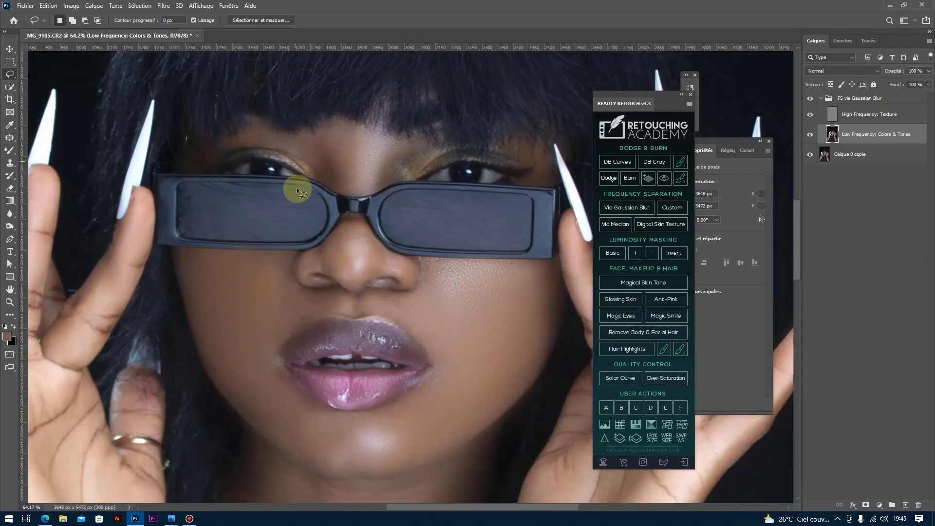
pyautogui.scroll(-2, 297, 188)
pyautogui.scroll(-4, 276, 281)
pyautogui.scroll(1, 326, 414)
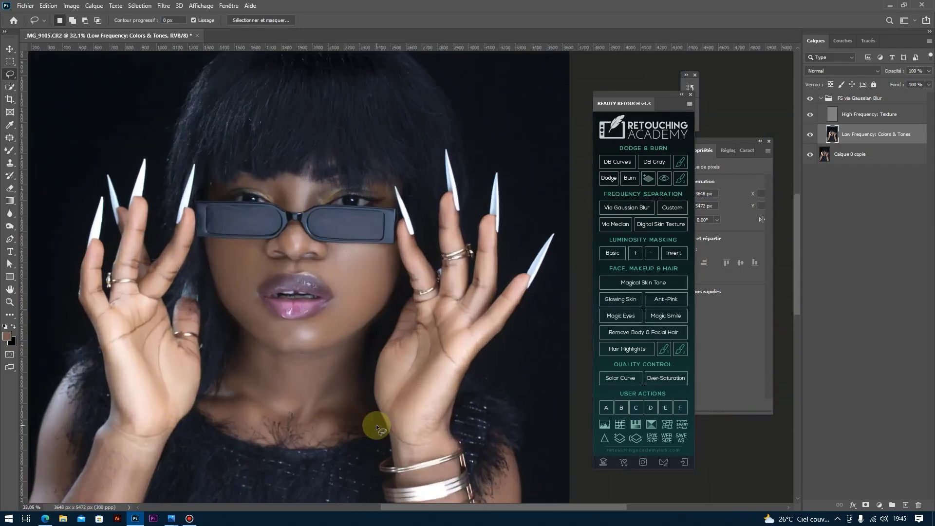
pyautogui.scroll(-3, 375, 421)
pyautogui.scroll(-2, 315, 398)
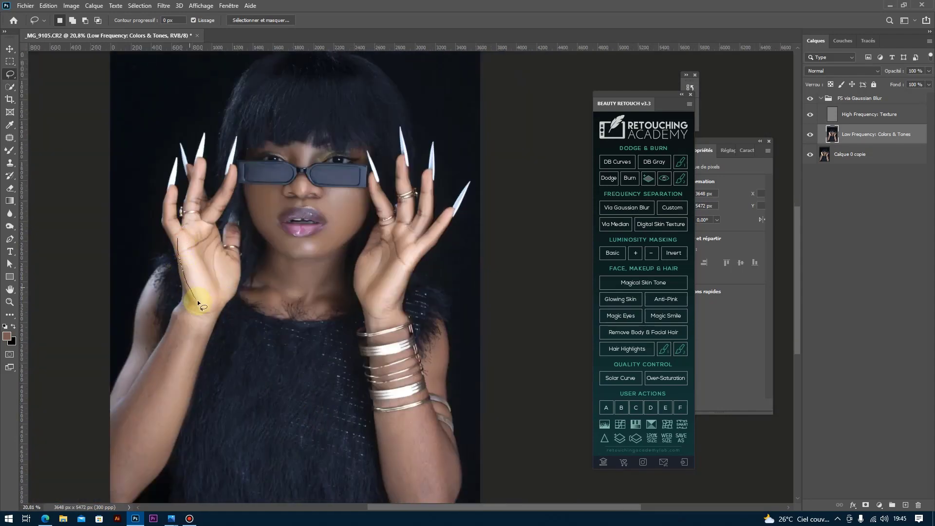
# - Lasso the outer edge of the left-hand palm, feather it by 10 pixels and reapply the last Gaussian Blur
pyautogui.rightClick(184, 265)
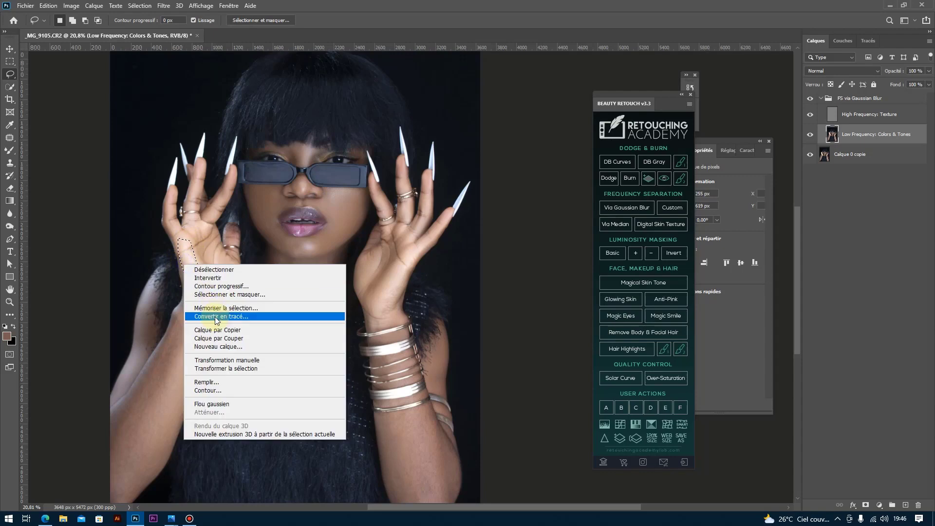
pyautogui.click(219, 286)
pyautogui.press('Return')
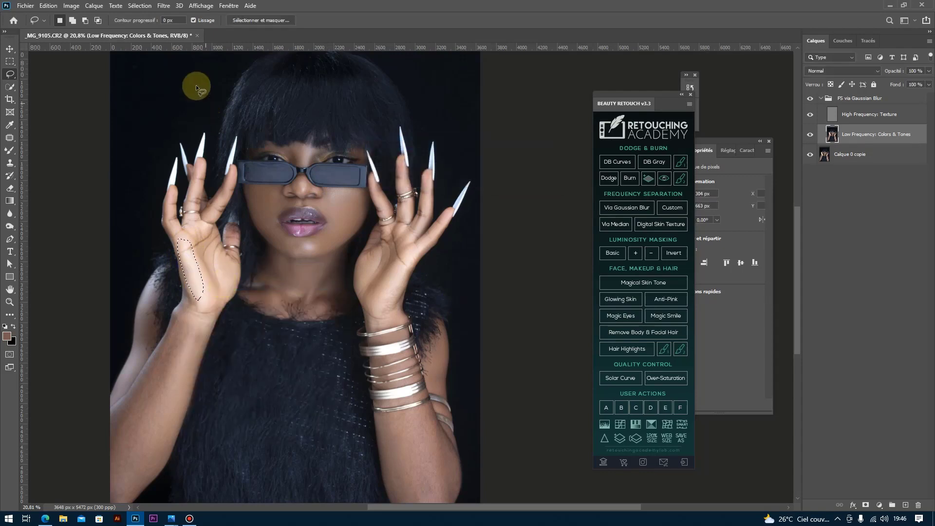
pyautogui.click(162, 5)
pyautogui.click(157, 320)
# - Outline a long strip along the left-hand forearm with the Lasso tool and feather the selection by 10 pixels
pyautogui.moveTo(153, 426); pyautogui.dragTo(155, 459)
pyautogui.moveTo(177, 367); pyautogui.dragTo(177, 372)
pyautogui.rightClick(177, 374)
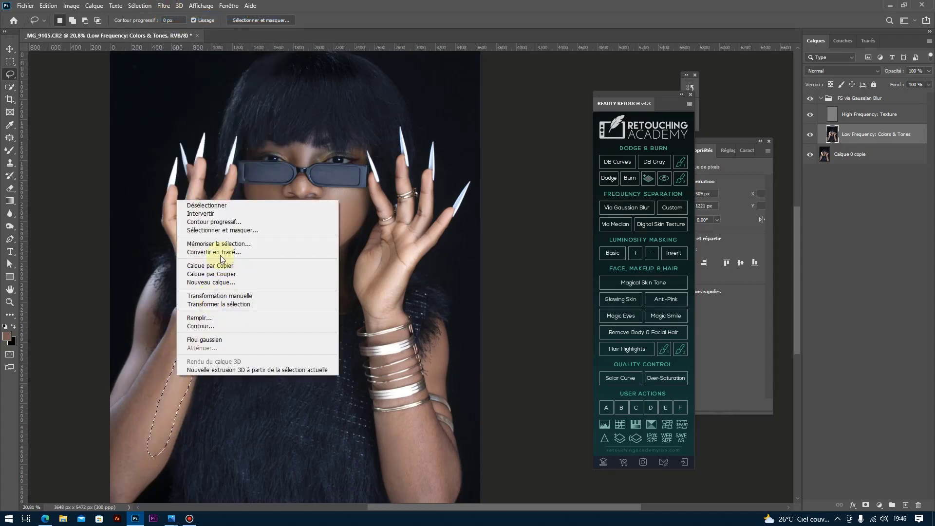
pyautogui.click(222, 222)
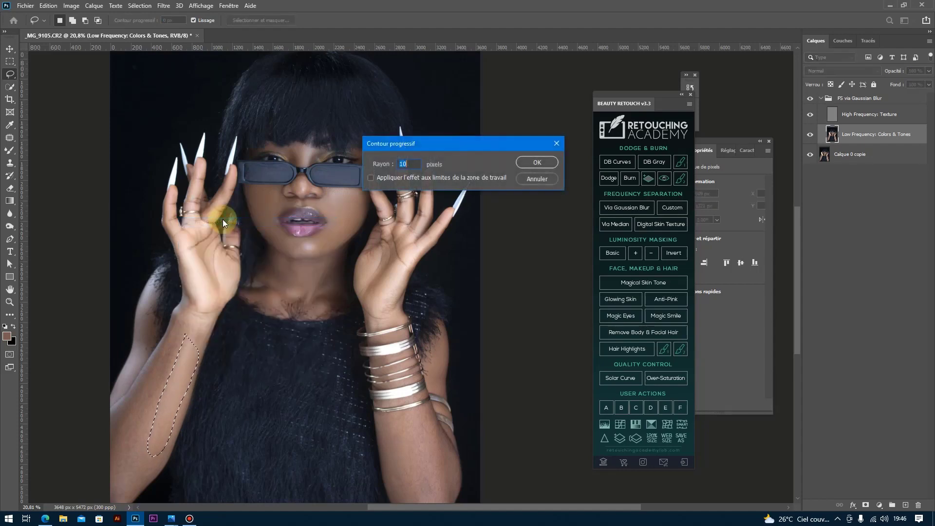
pyautogui.press('Return')
# - Reapply the last Gaussian Blur to the forearm strip and deselect it
pyautogui.click(164, 6)
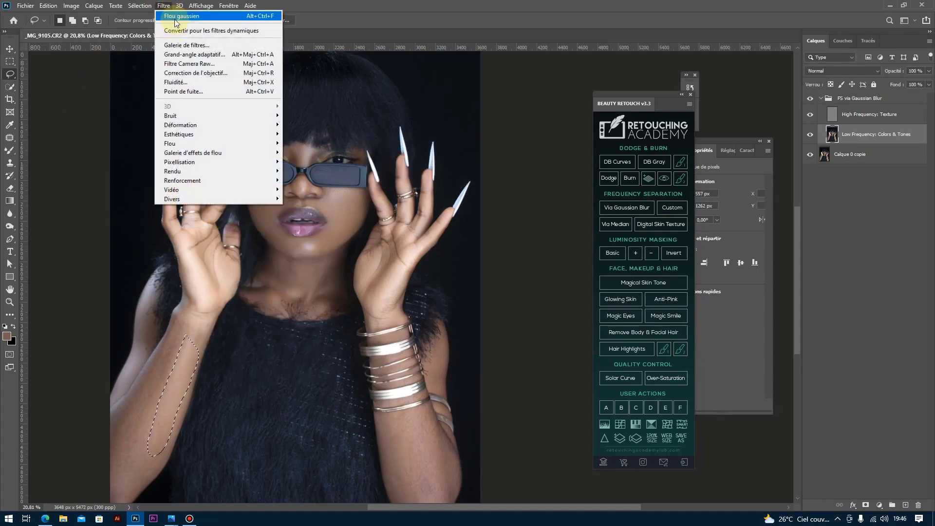
pyautogui.click(182, 15)
pyautogui.click(311, 341)
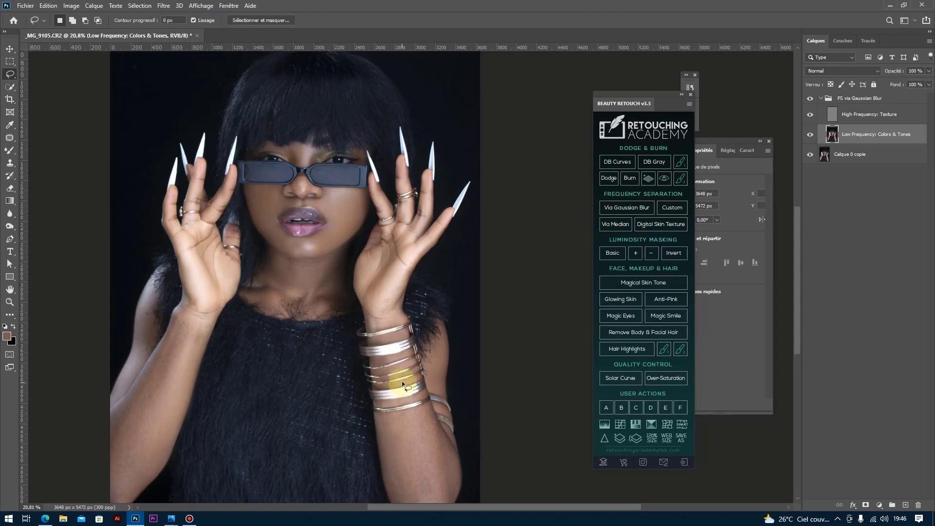
# - Lasso a long strip along the forearm below the bracelets, feather the selection and reapply the last Gaussian Blur
pyautogui.scroll(-2, 403, 360)
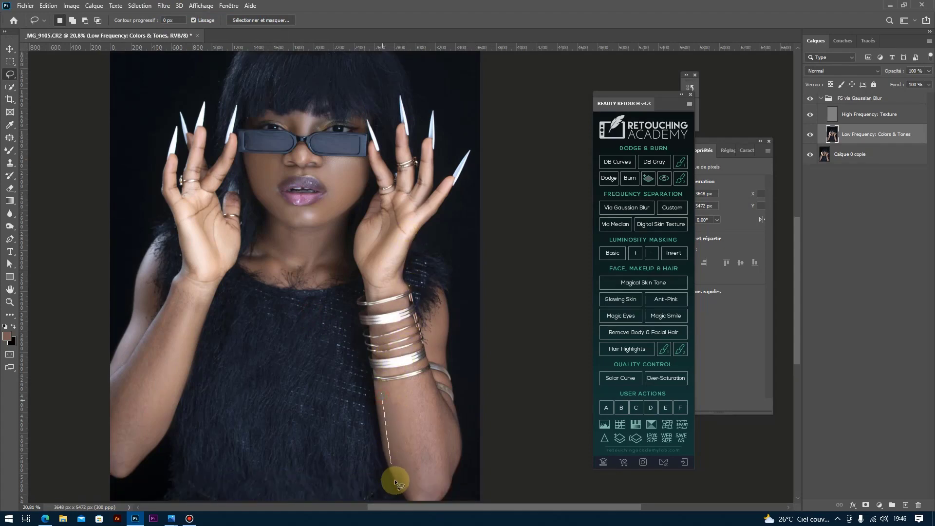
pyautogui.moveTo(413, 466); pyautogui.dragTo(387, 420)
pyautogui.rightClick(387, 419)
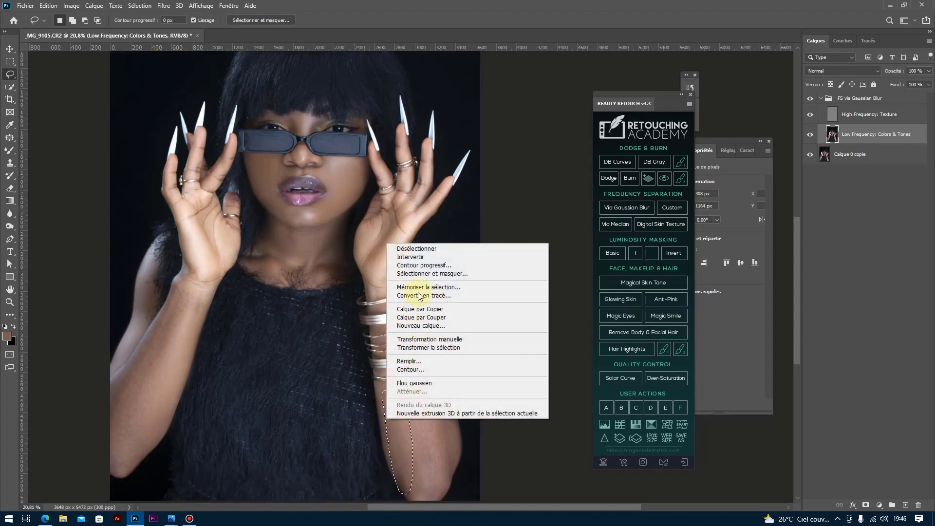
pyautogui.click(422, 265)
pyautogui.press('Return')
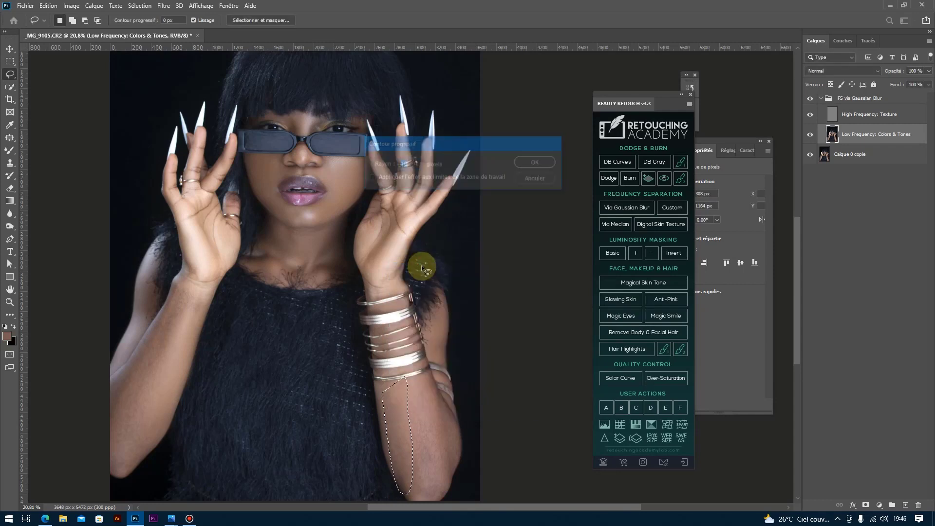
pyautogui.click(164, 6)
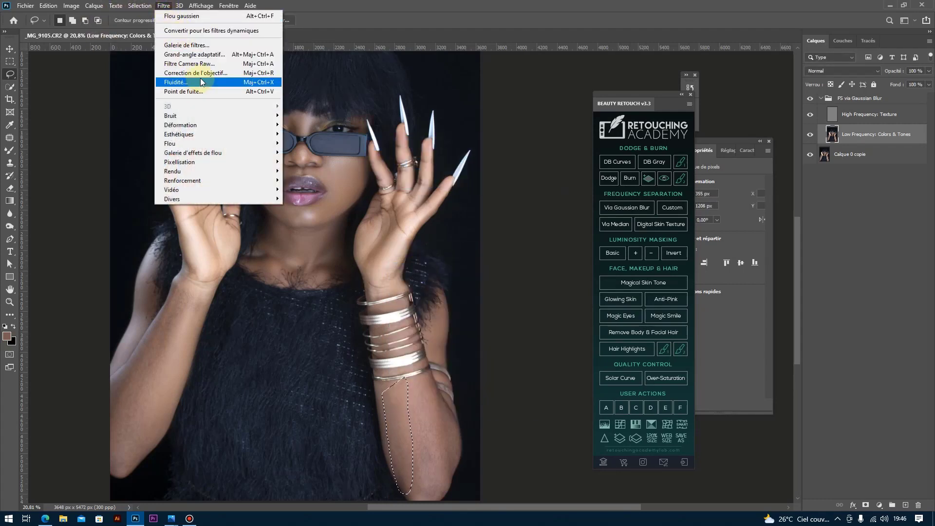
pyautogui.click(201, 15)
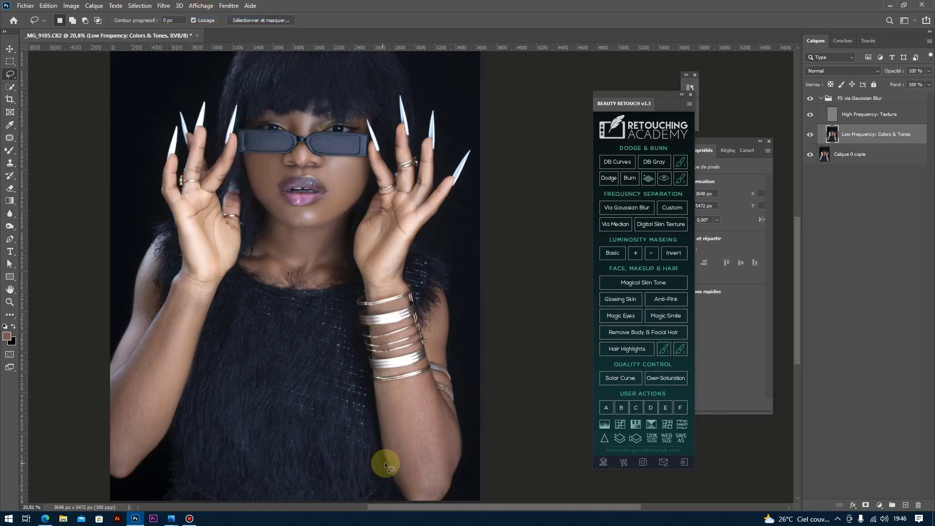
# - Examine the retouched skin in the whole portrait and up close around the eyes, nose and cheeks
pyautogui.scroll(-2, 385, 463)
pyautogui.scroll(5, 466, 268)
pyautogui.scroll(-5, 471, 260)
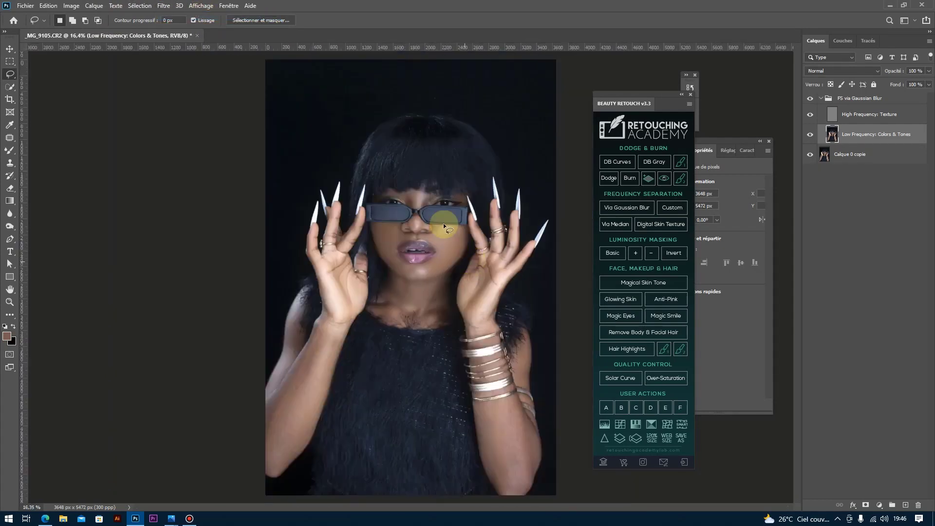
pyautogui.scroll(6, 443, 223)
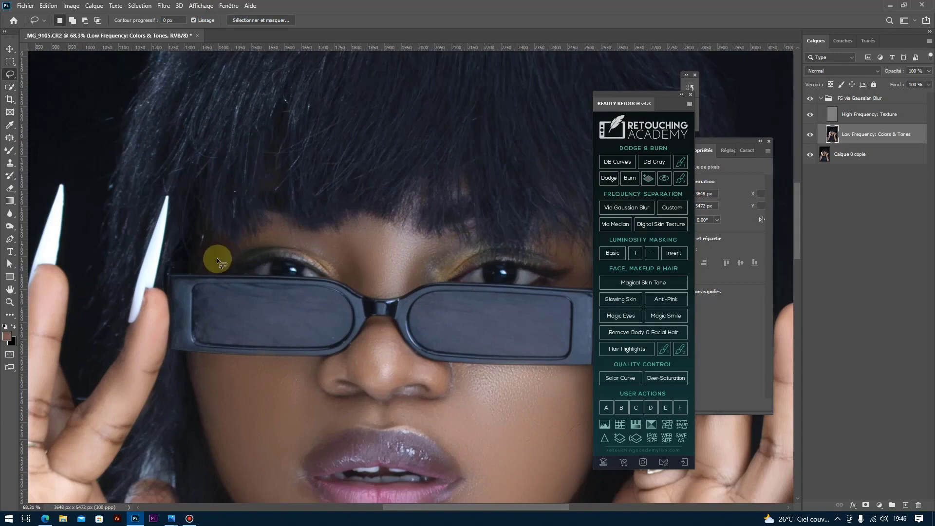
pyautogui.scroll(-5, 476, 257)
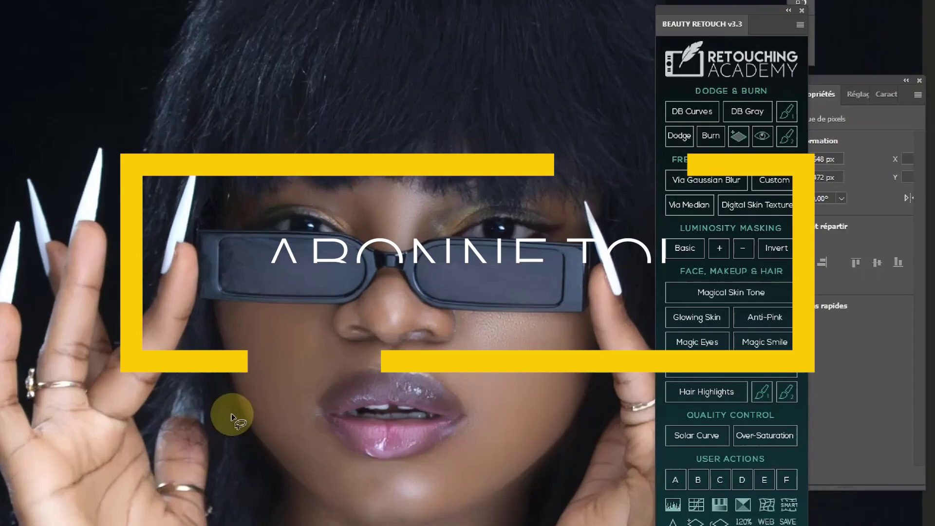